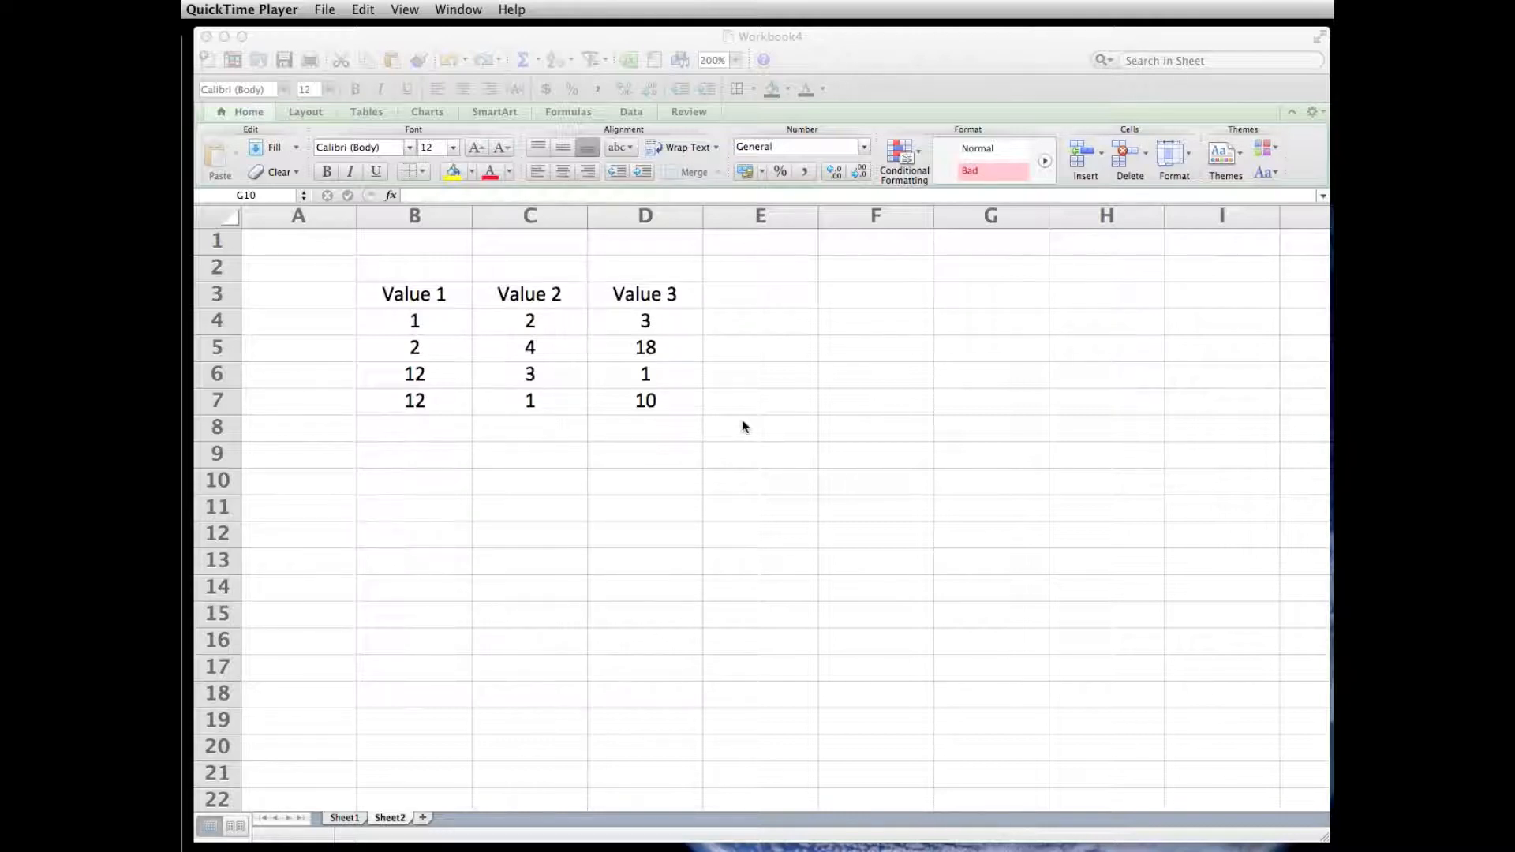
- Start a new conditional formatting rule for the row 4 values in B4:D4
{"action": "left_click", "coordinate": [433, 327]}
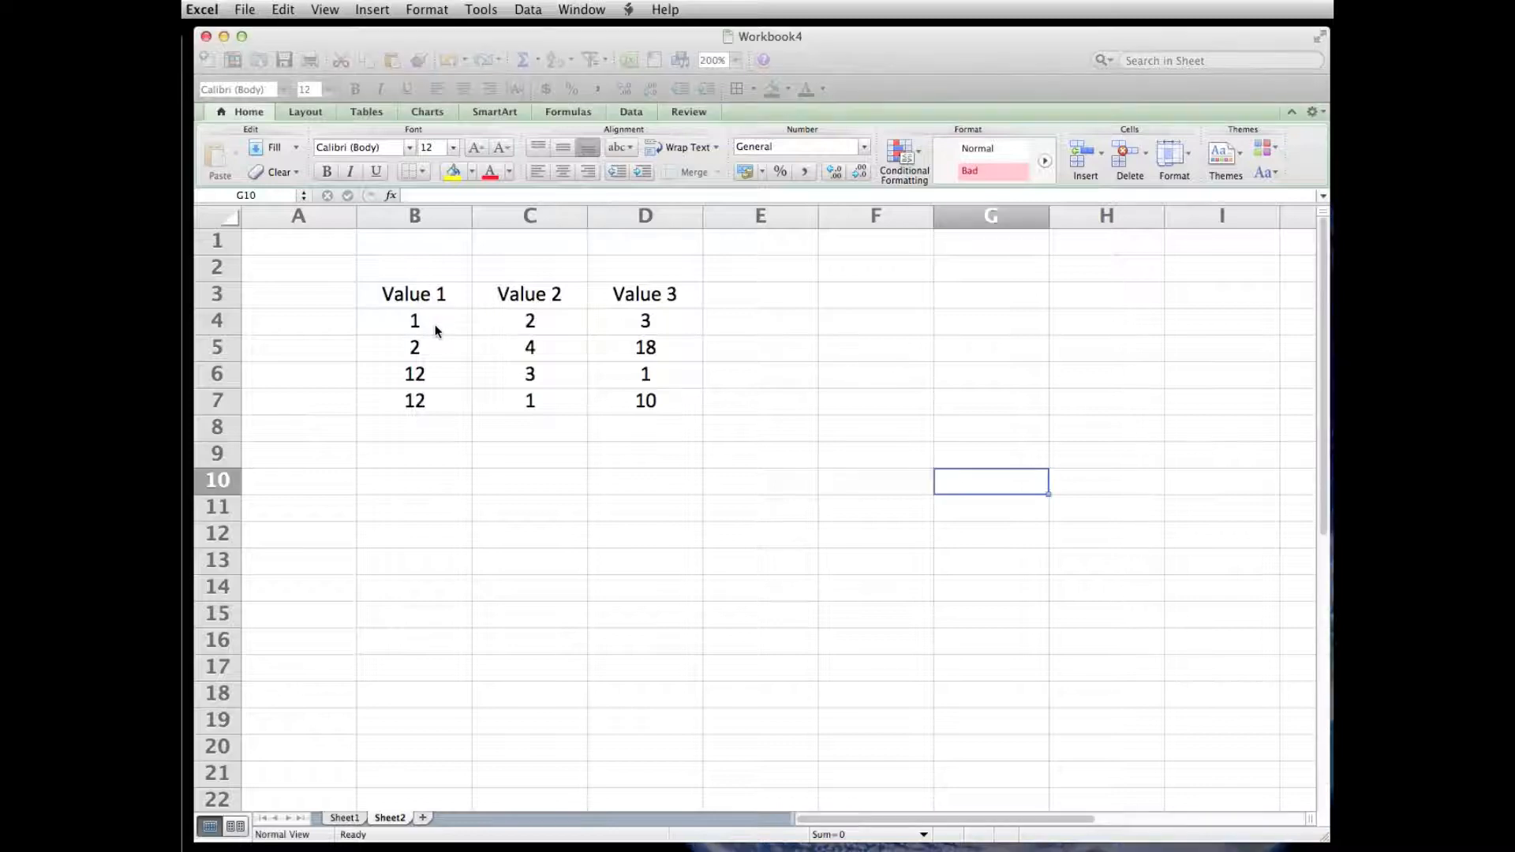
{"action": "left_click", "coordinate": [435, 329]}
{"action": "left_click_drag", "start_coordinate": [414, 321], "coordinate": [643, 322]}
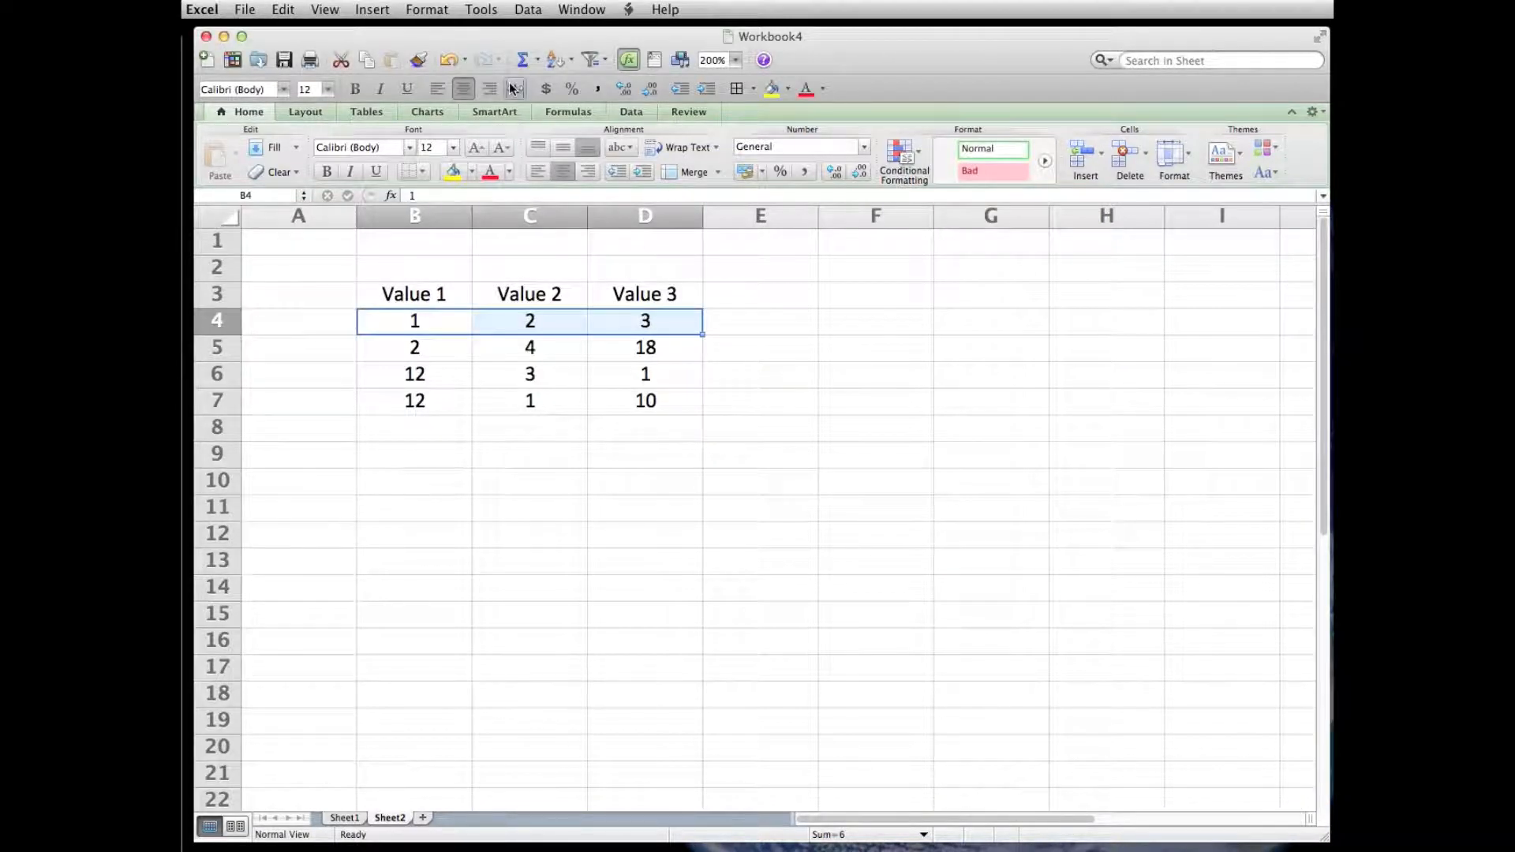
{"action": "left_click", "coordinate": [920, 156]}
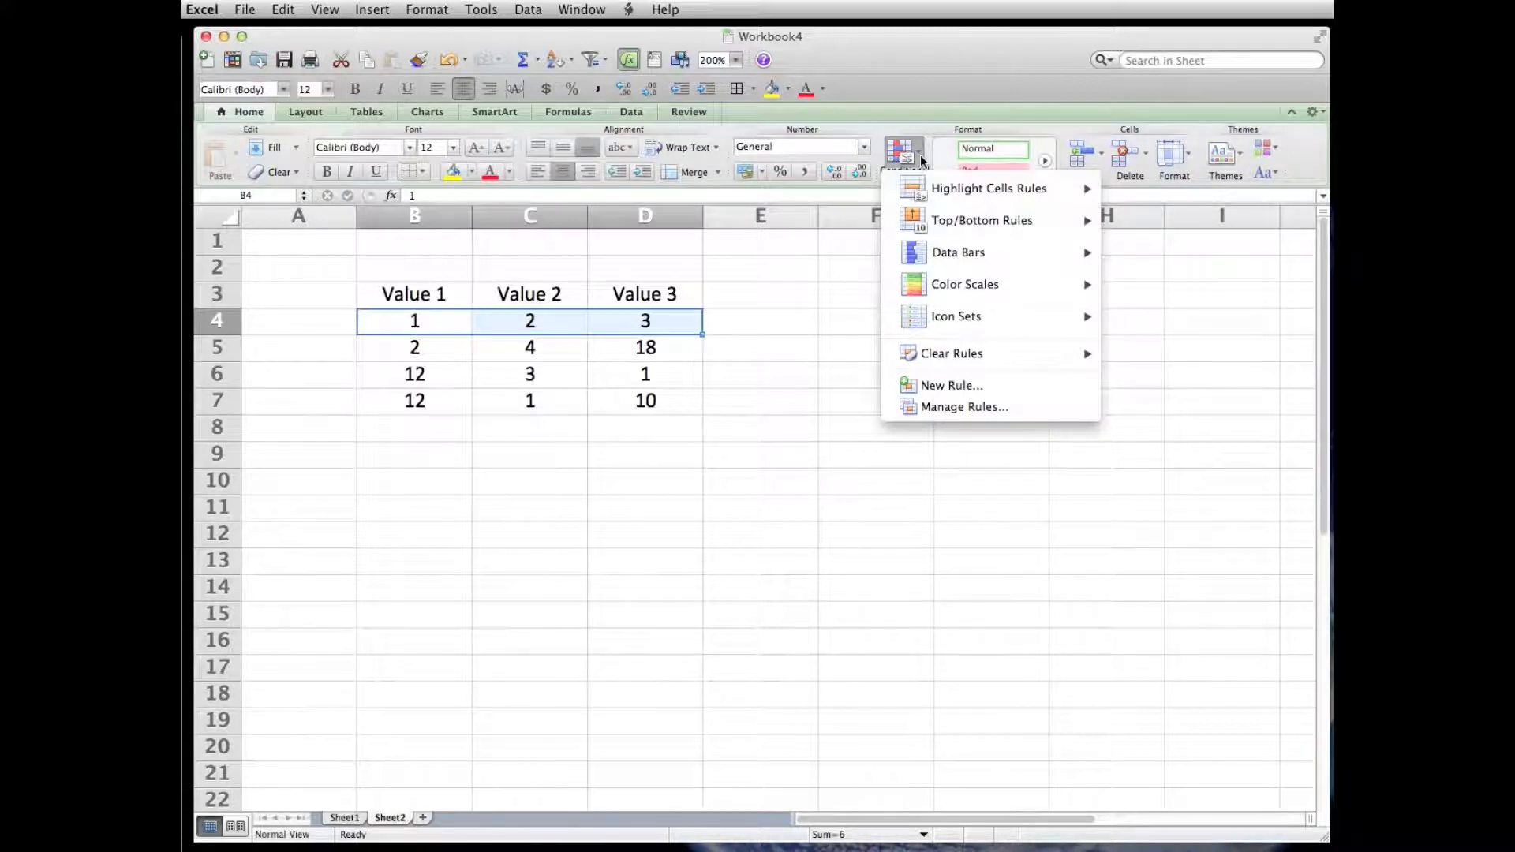
{"action": "left_click", "coordinate": [436, 18]}
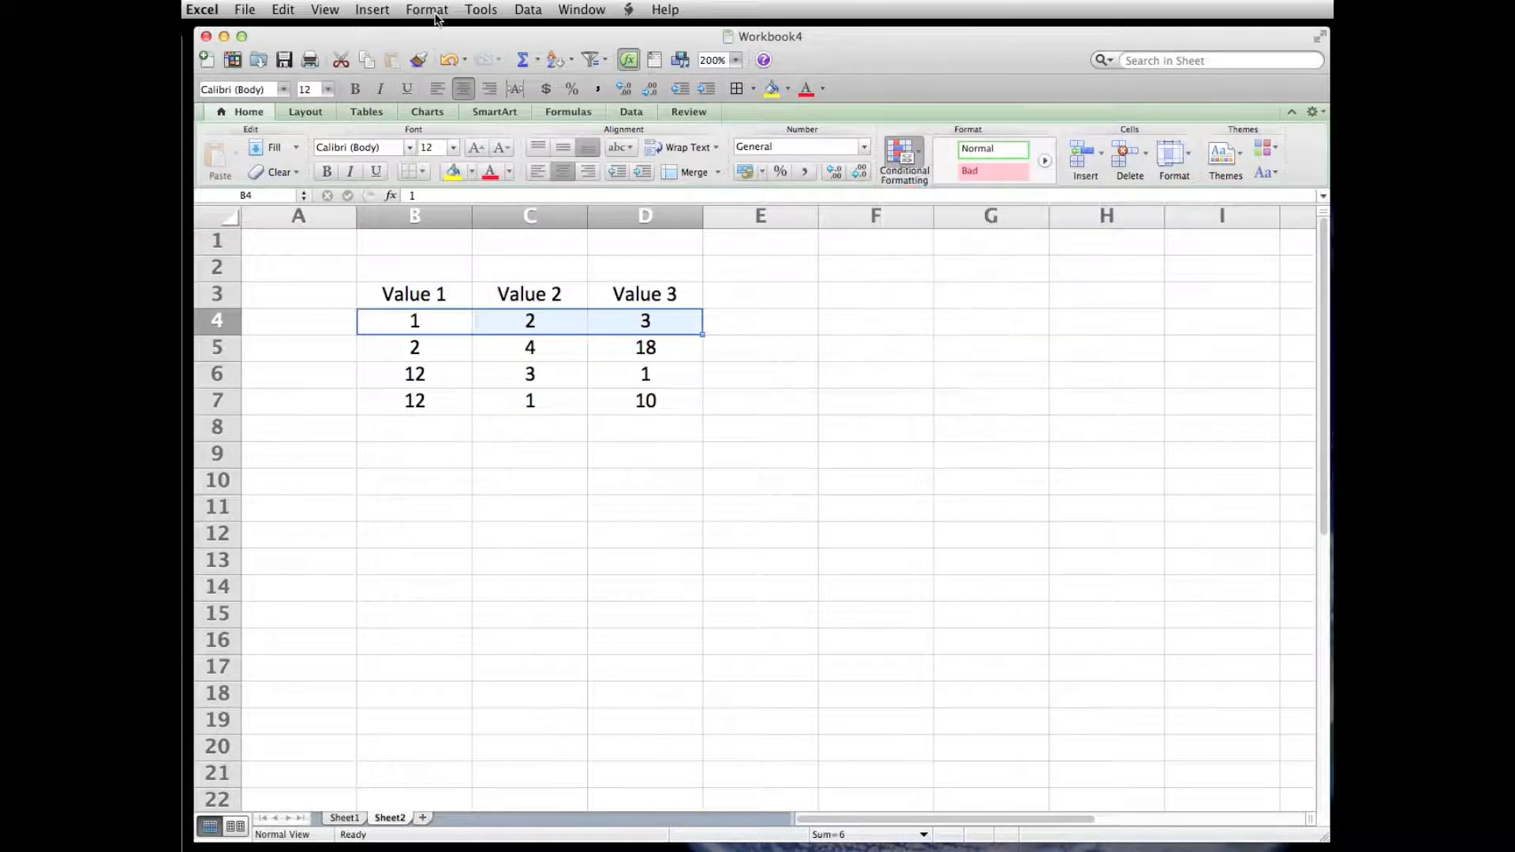
{"action": "left_click", "coordinate": [437, 18]}
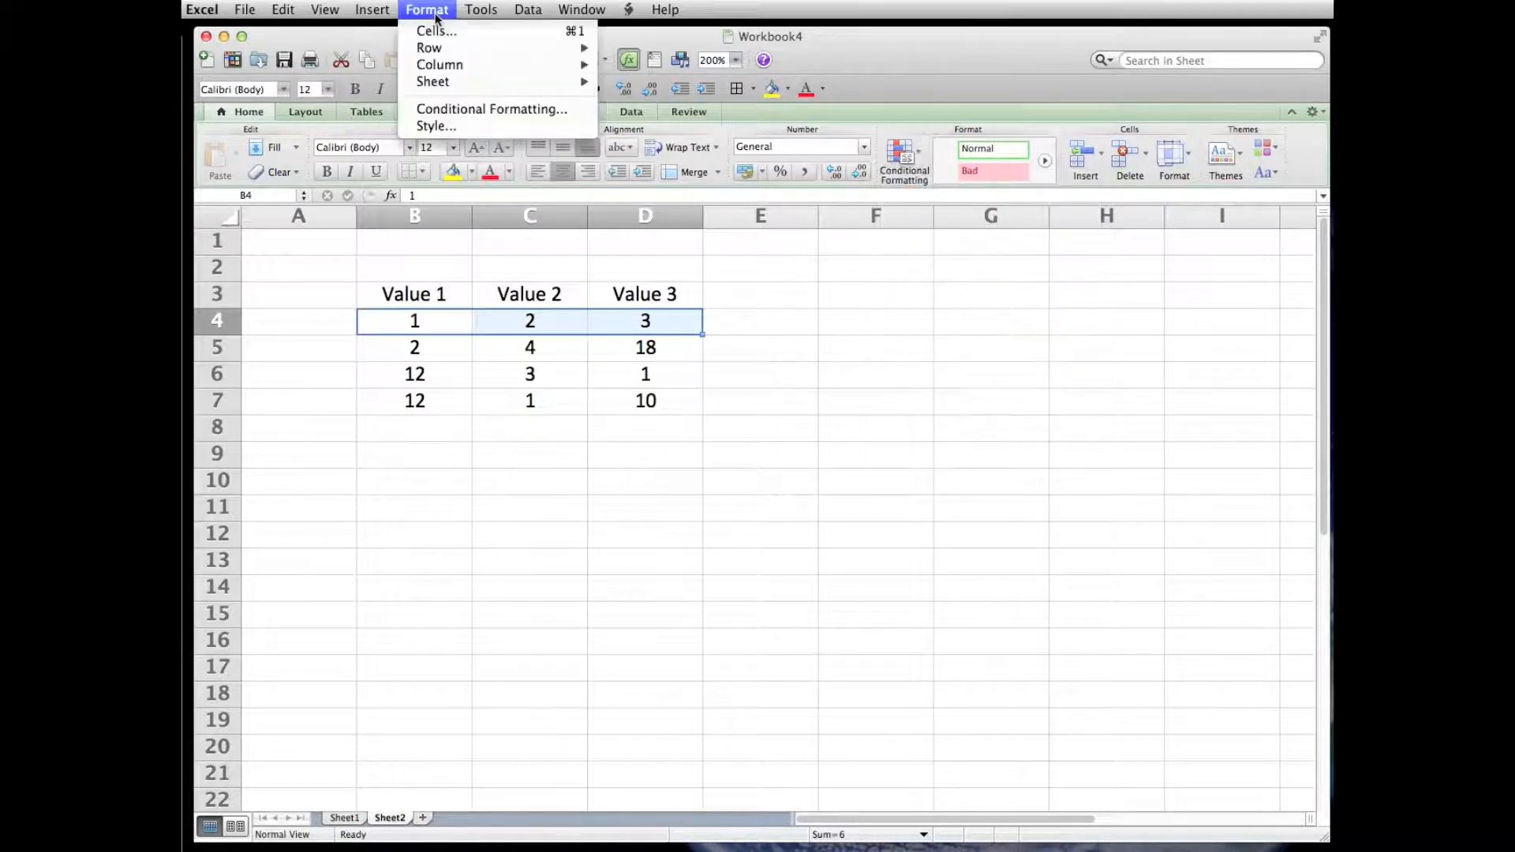
{"action": "left_click", "coordinate": [460, 109]}
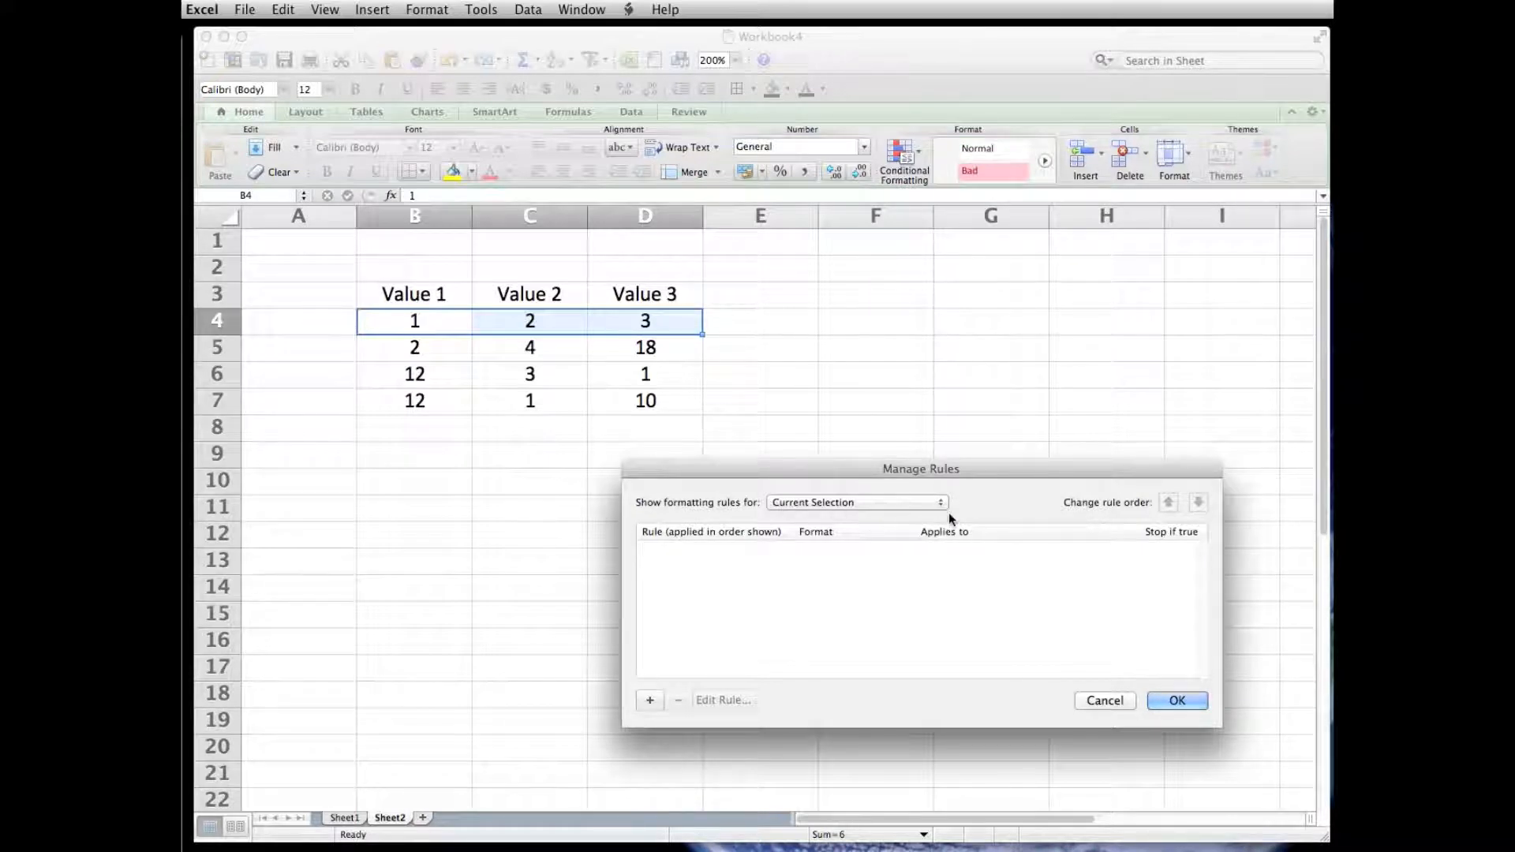
{"action": "left_click", "coordinate": [651, 702]}
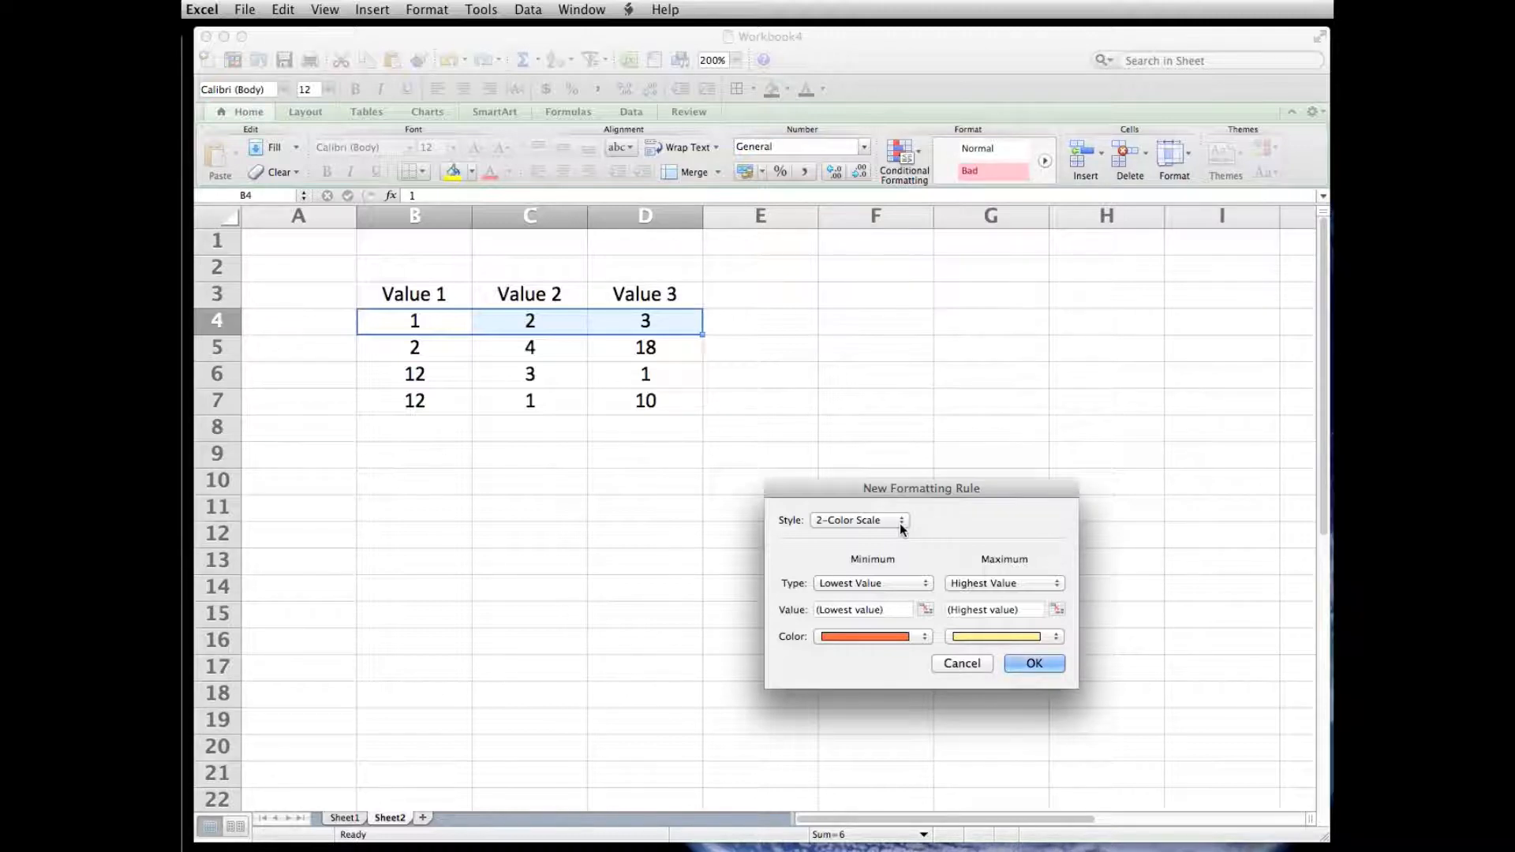
- Set the new rule to the Classic style and have a formula determine which cells to format
{"action": "left_click", "coordinate": [902, 523]}
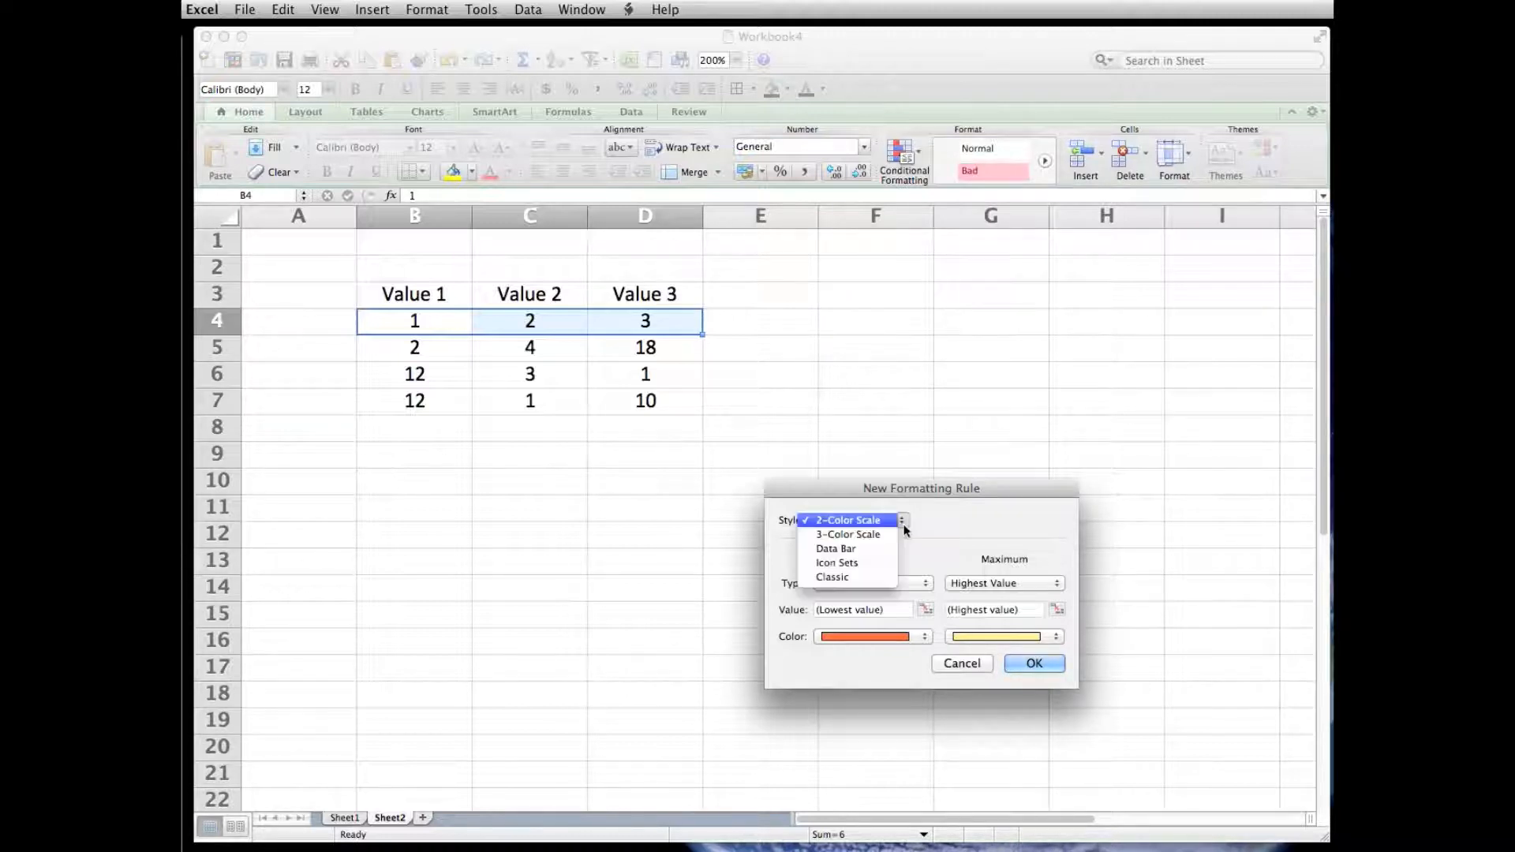
{"action": "left_click", "coordinate": [862, 579]}
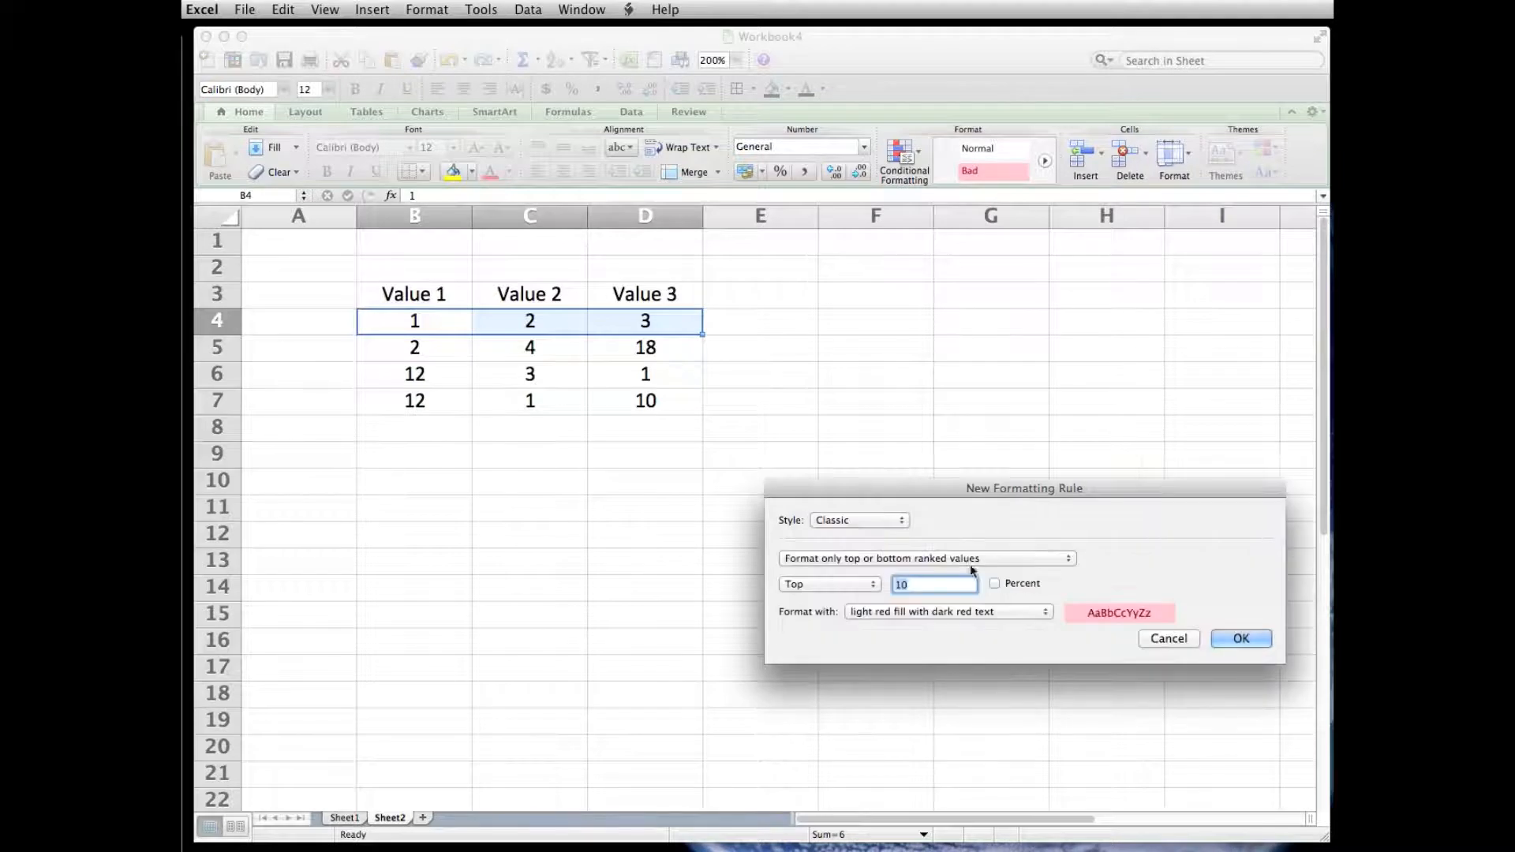
{"action": "left_click", "coordinate": [1070, 561]}
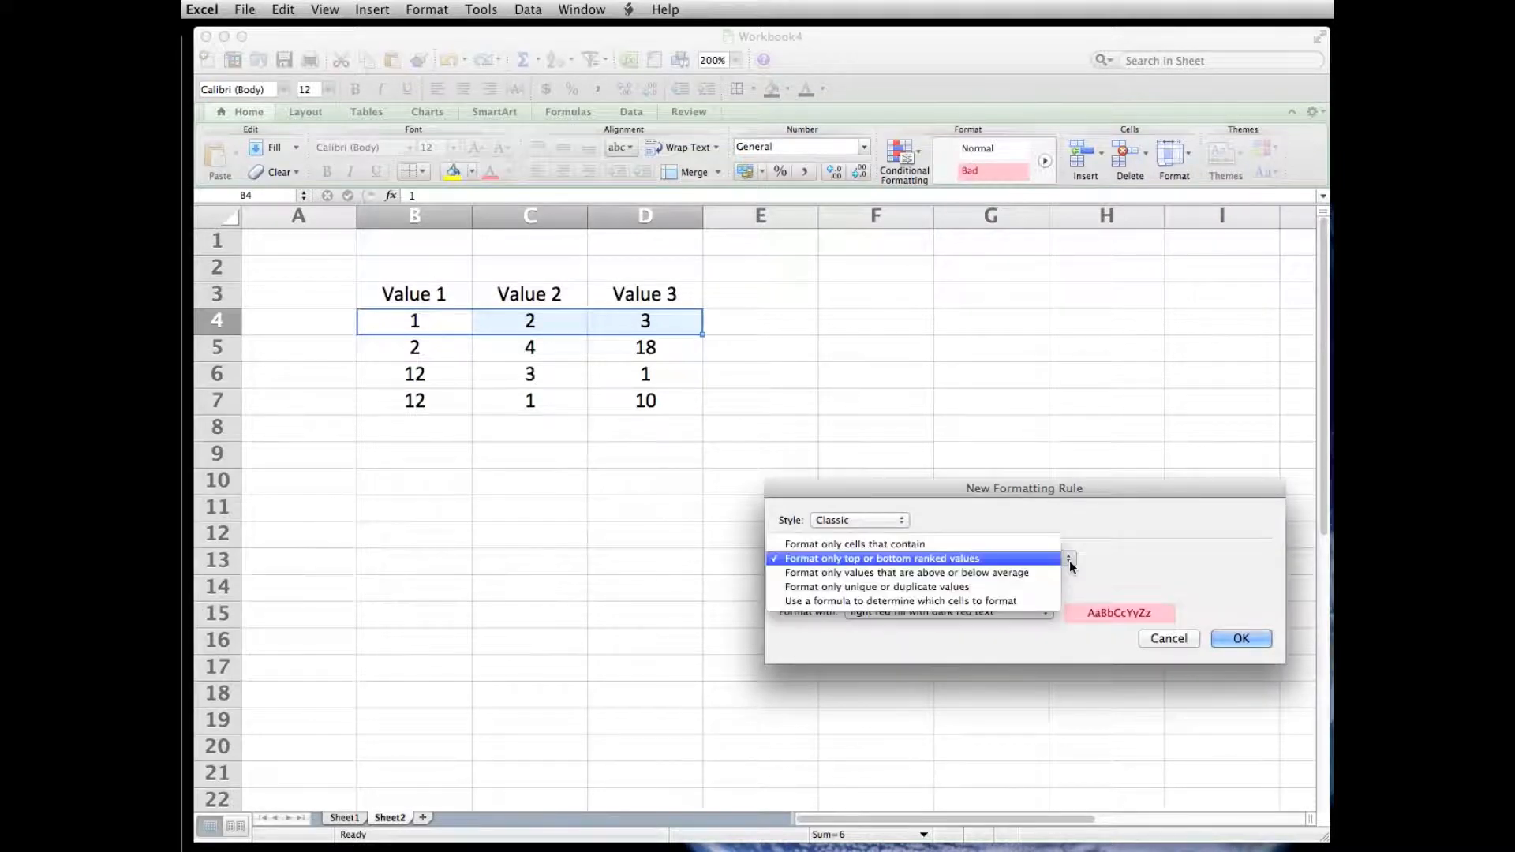
{"action": "left_click", "coordinate": [959, 601]}
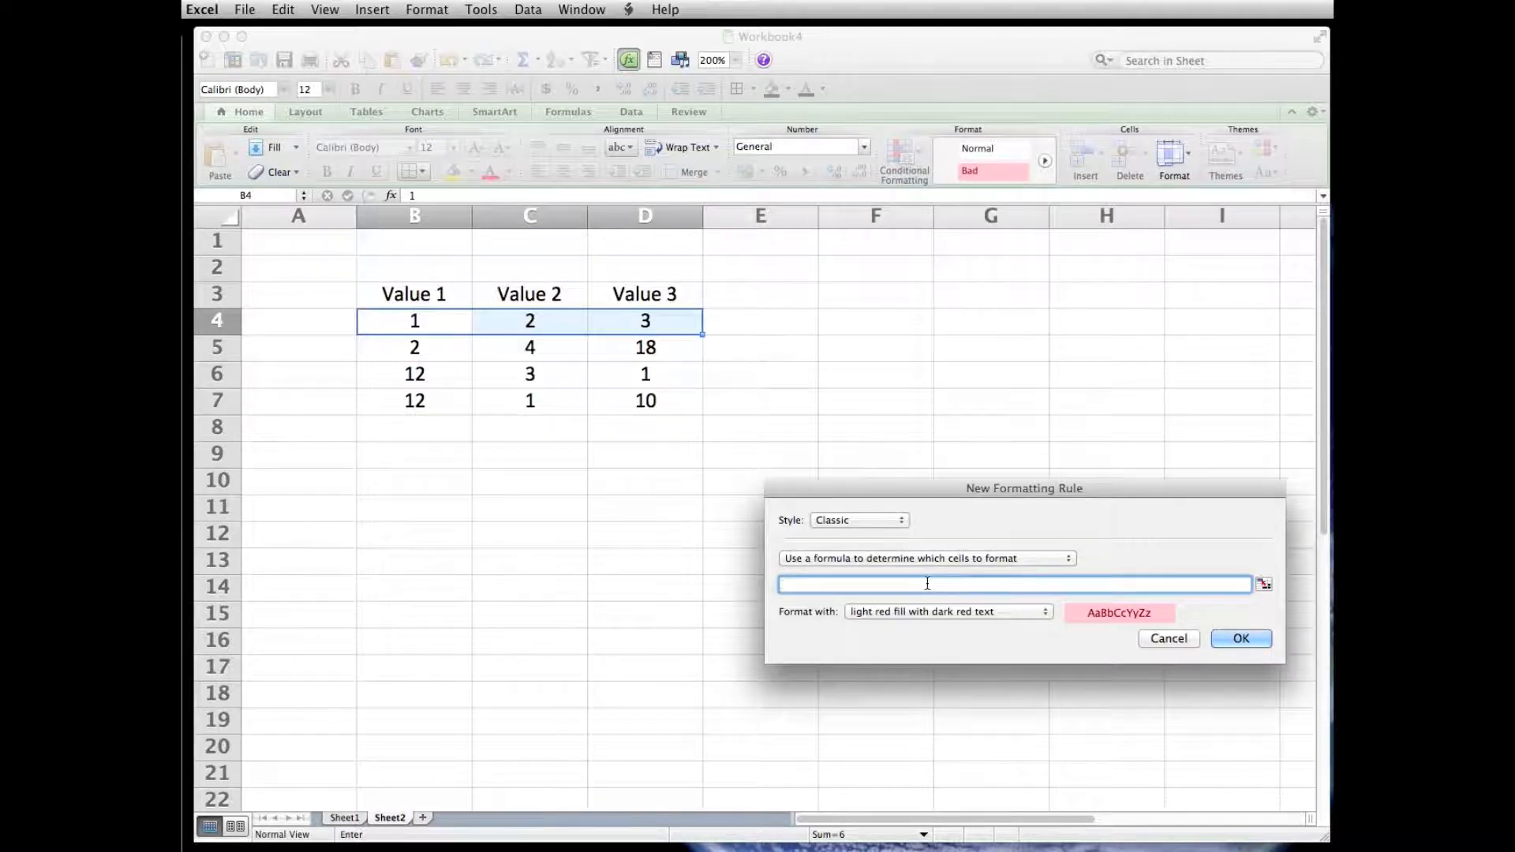
- Enter the rule formula =and($B$4<=min($B$4:$D$4)), which compares B4 with the minimum of B4:D4
{"action": "type", "text": "=and("}
{"action": "left_click", "coordinate": [428, 327]}
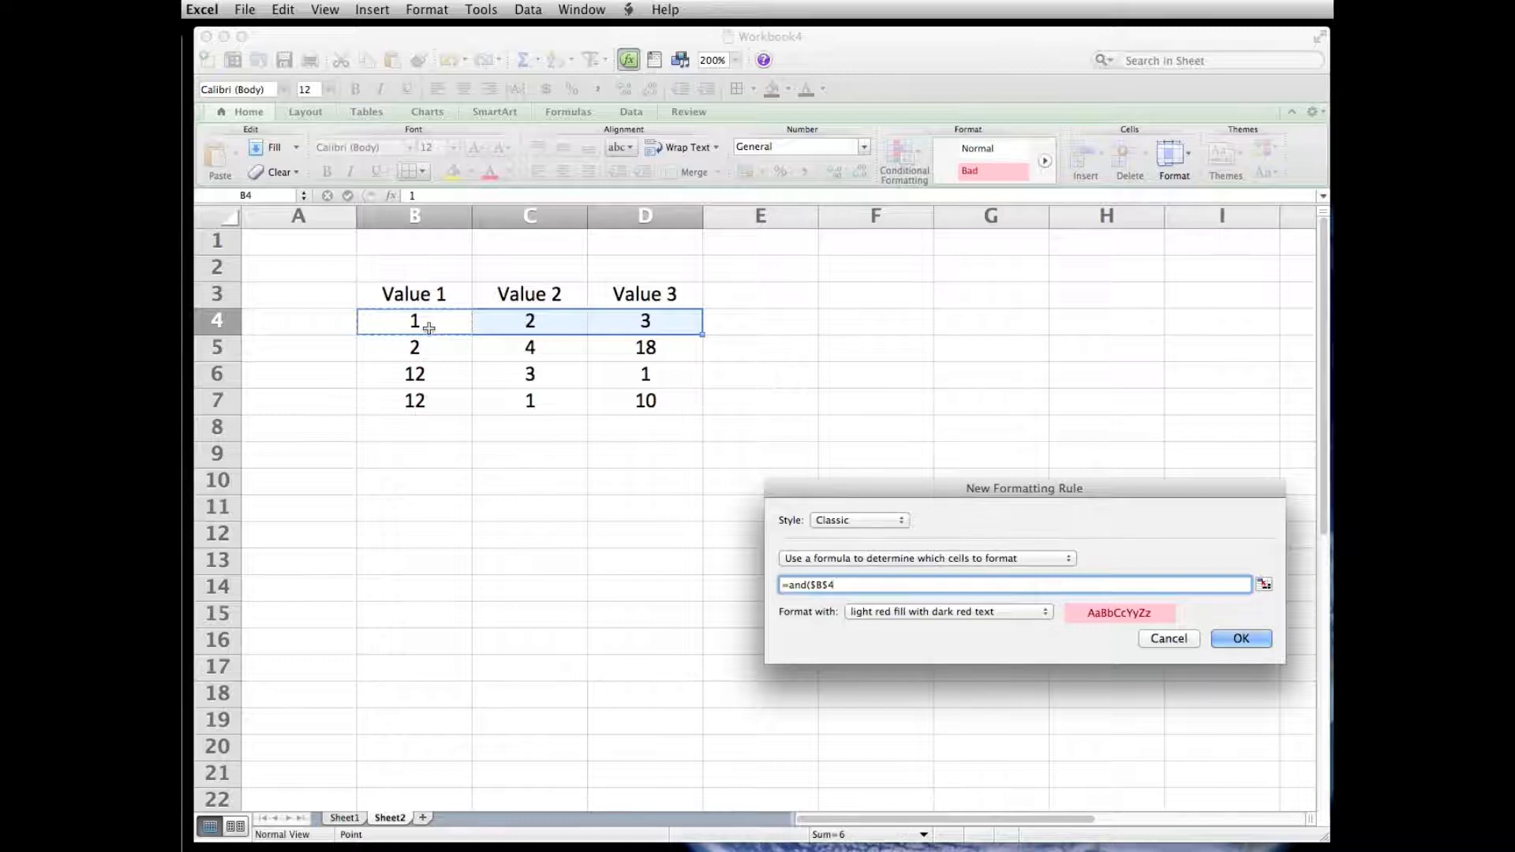
{"action": "type", "text": "<=min("}
{"action": "left_click_drag", "start_coordinate": [416, 324], "coordinate": [636, 321]}
{"action": "type", "text": "))"}
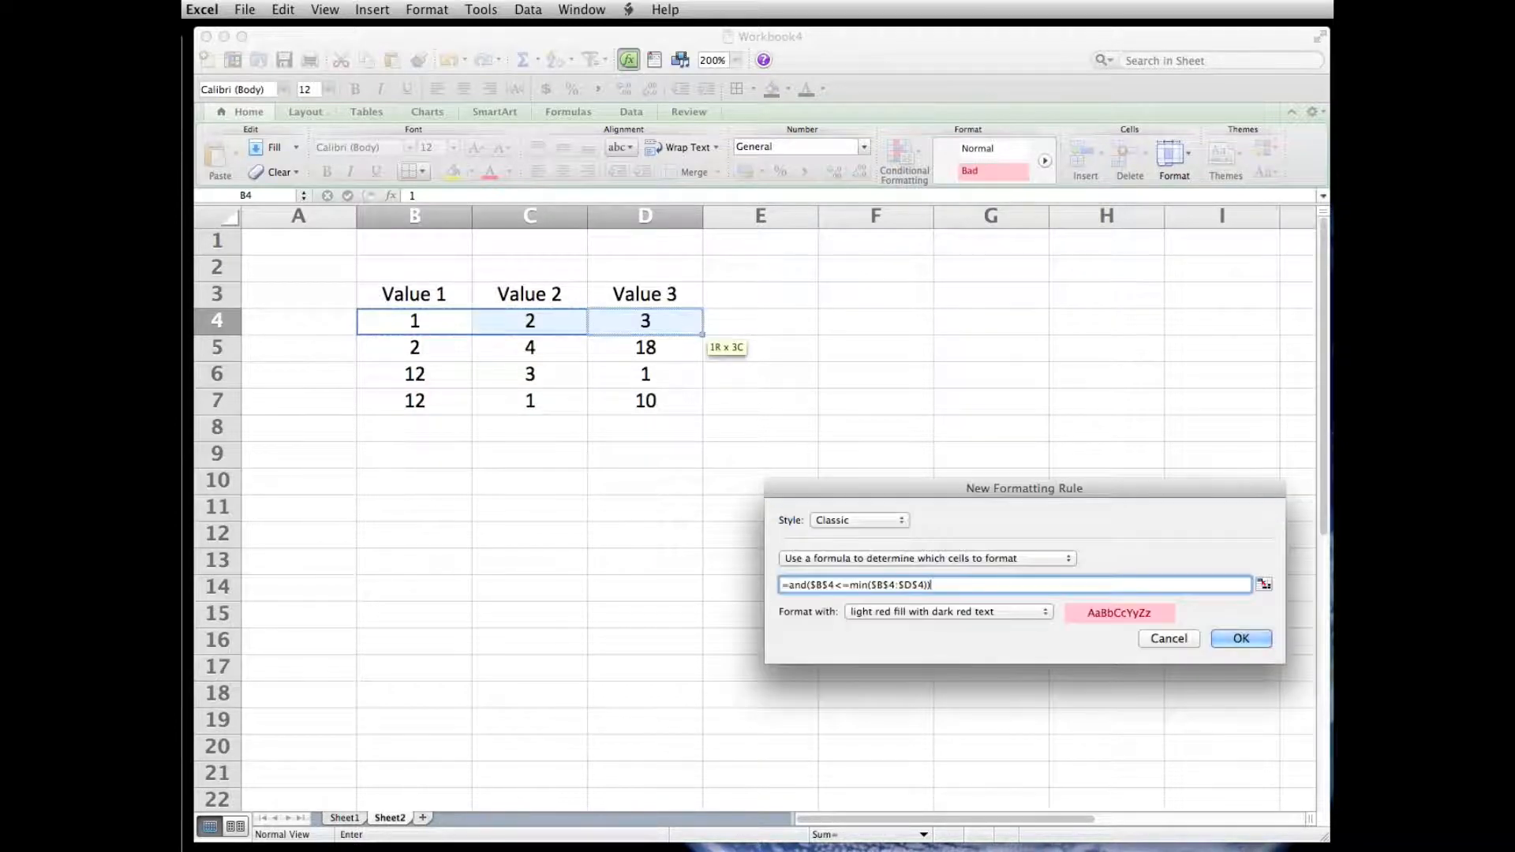
- Give the rule green fill with dark green text and apply it to B4:D4
{"action": "left_click", "coordinate": [1042, 615]}
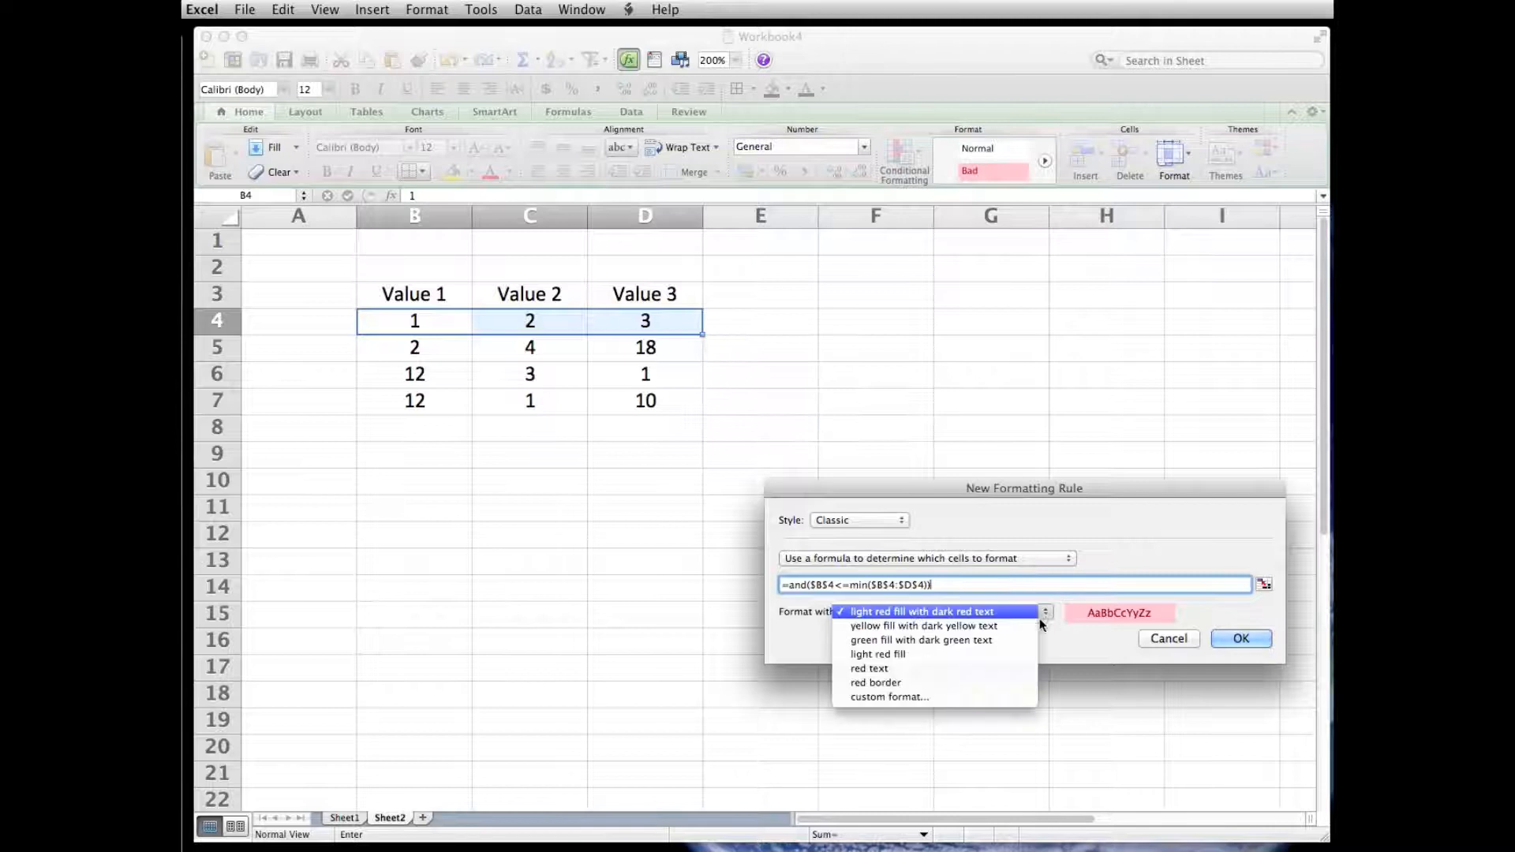
{"action": "left_click", "coordinate": [1010, 639]}
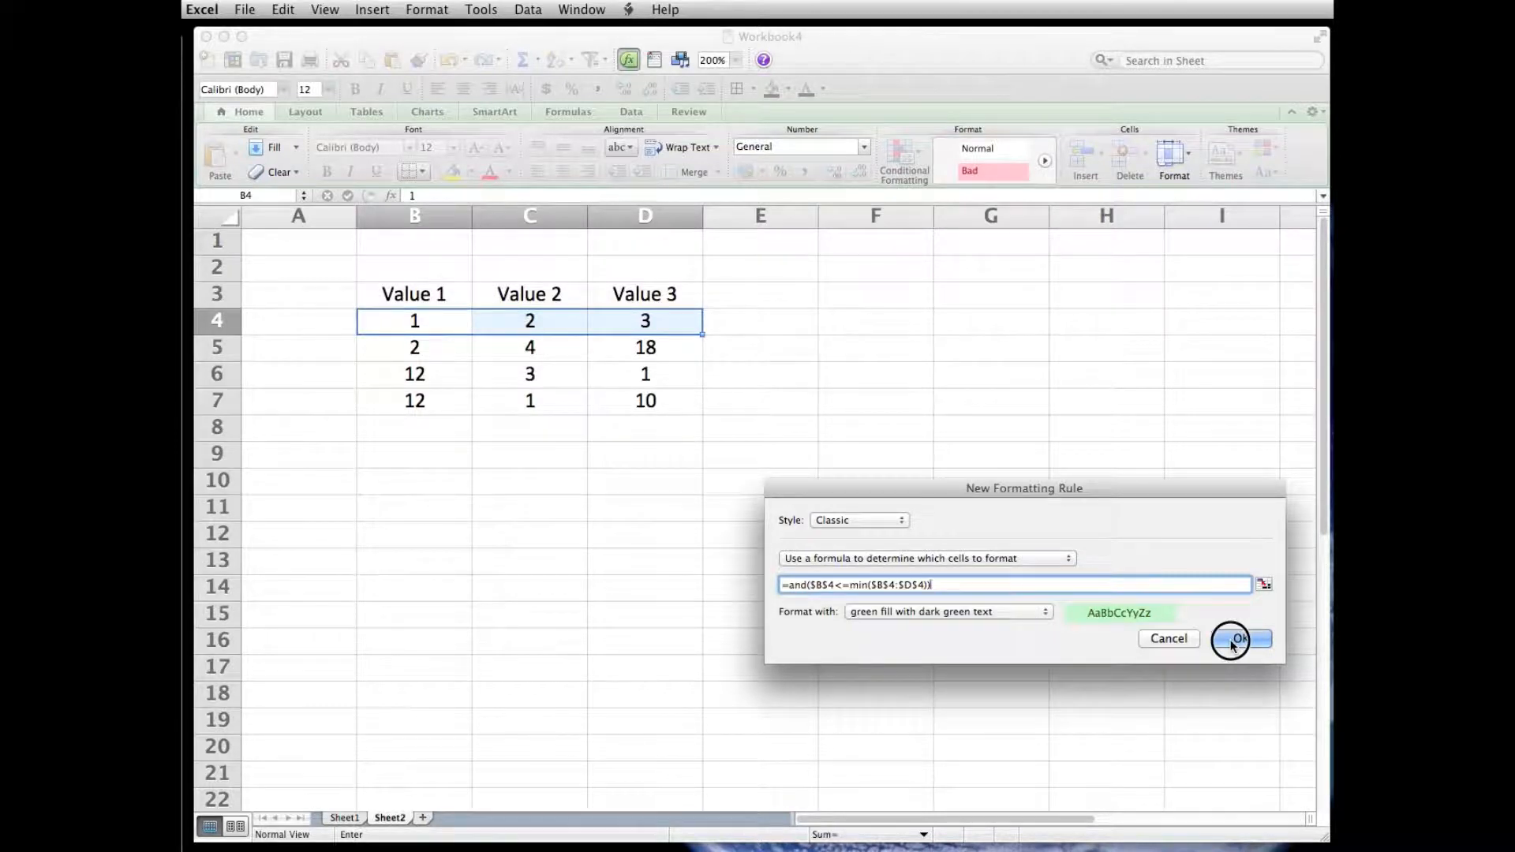
{"action": "left_click", "coordinate": [1232, 640]}
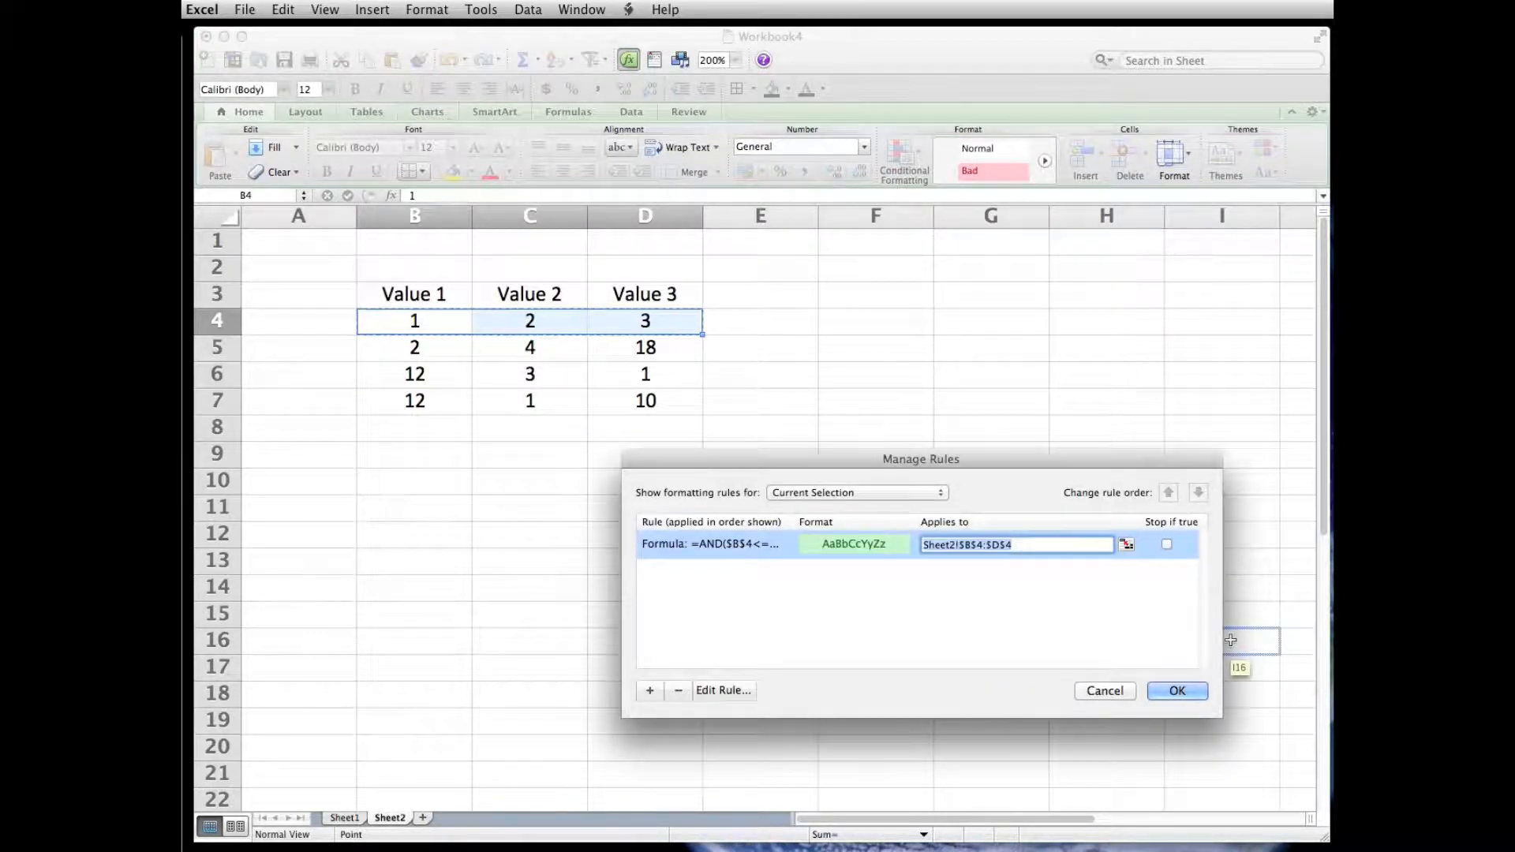
{"action": "left_click", "coordinate": [1176, 692]}
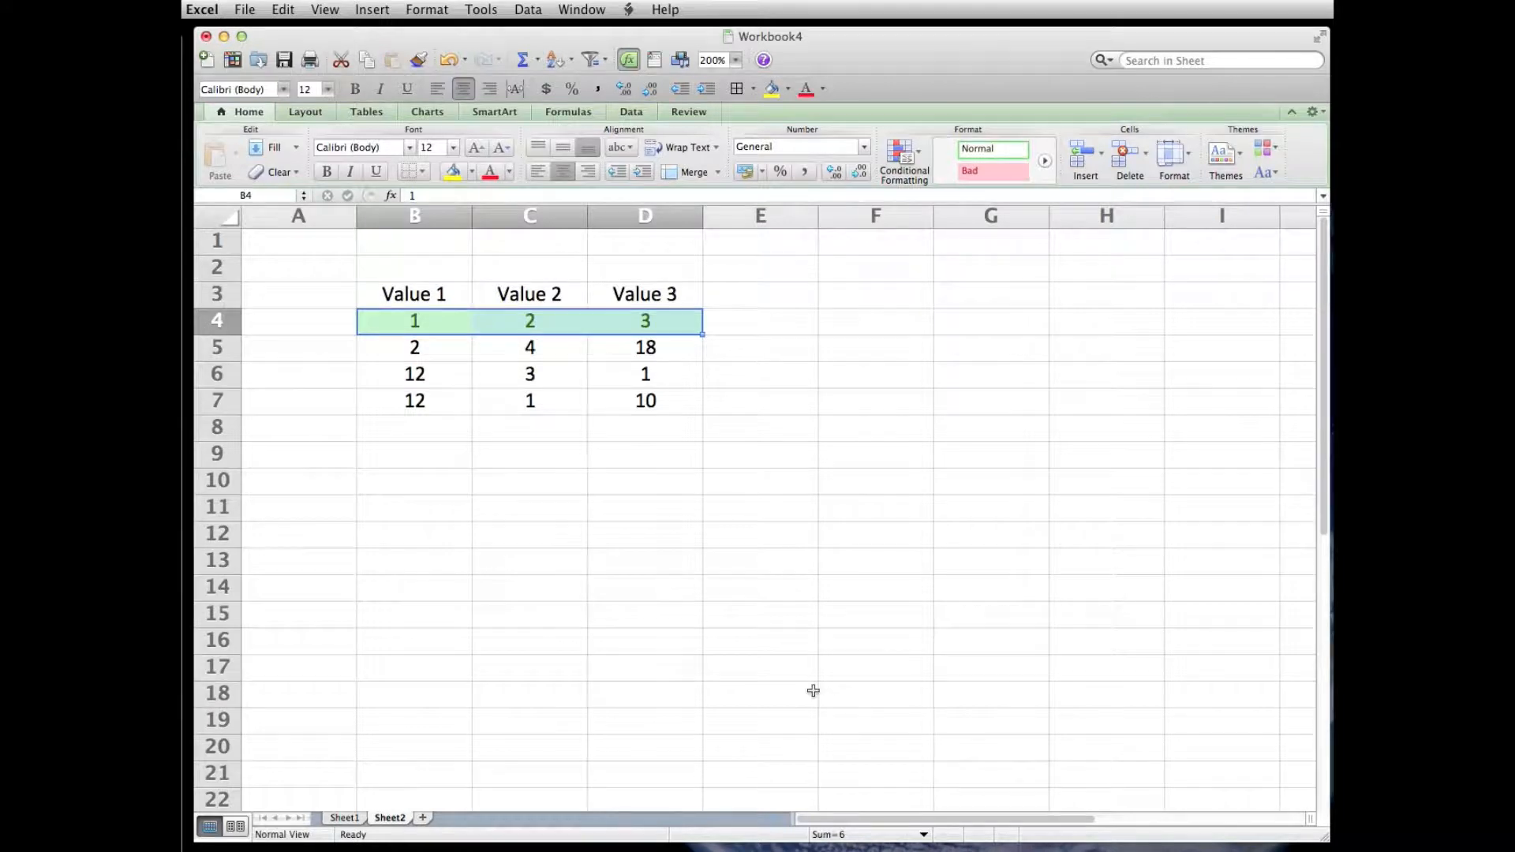
- Enter -1 in cell E4, just outside the formatted range
{"action": "scroll", "coordinate": [751, 382], "scroll_direction": "right", "scroll_amount": 4}
{"action": "scroll", "coordinate": [742, 487], "scroll_direction": "left", "scroll_amount": 4}
{"action": "left_click", "coordinate": [777, 325]}
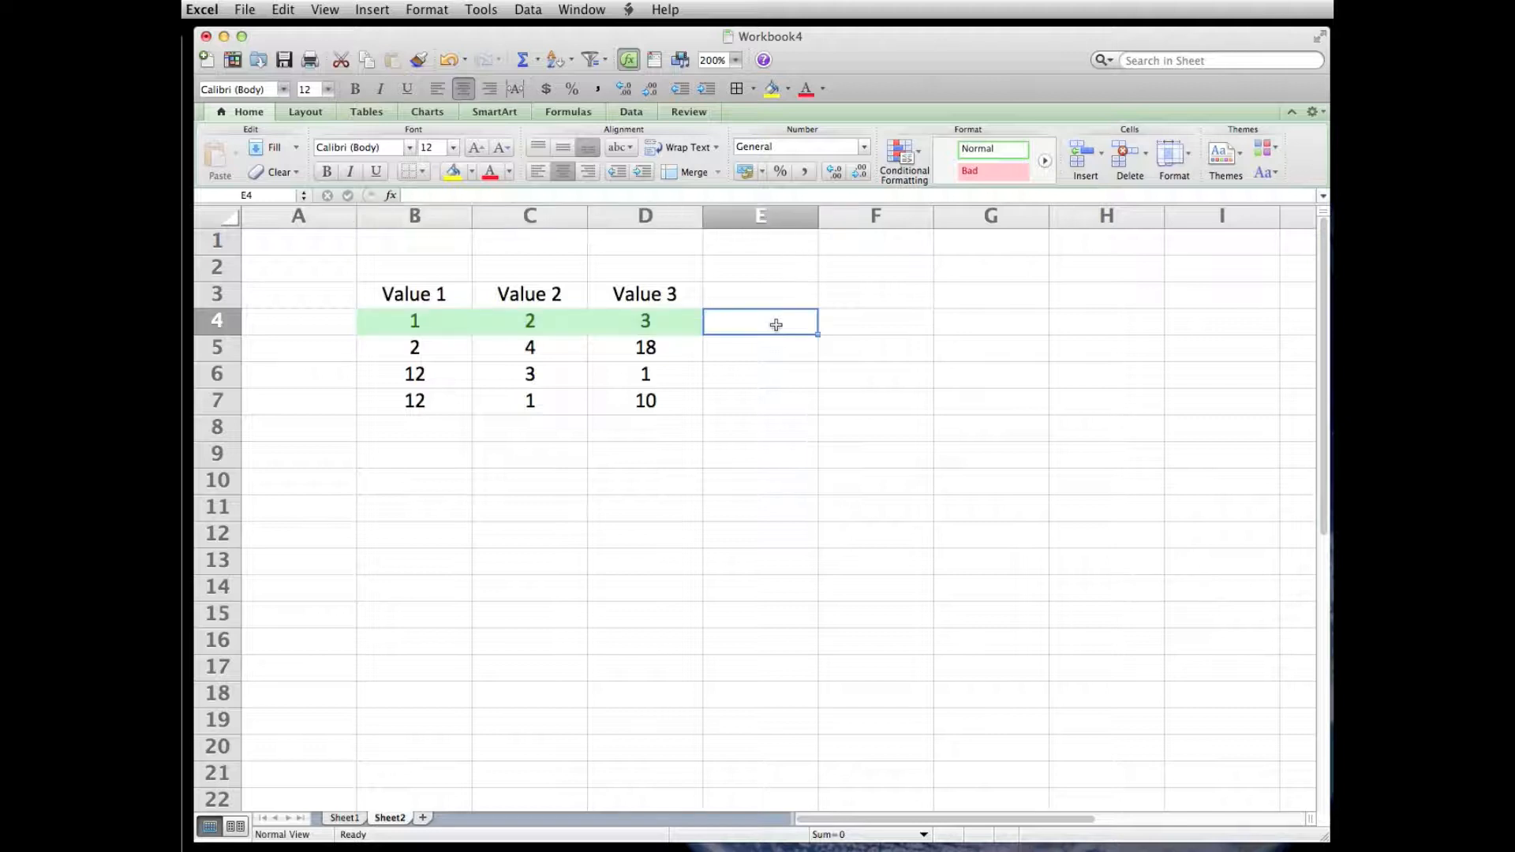
{"action": "type", "text": "-"}
{"action": "left_click", "coordinate": [776, 327]}
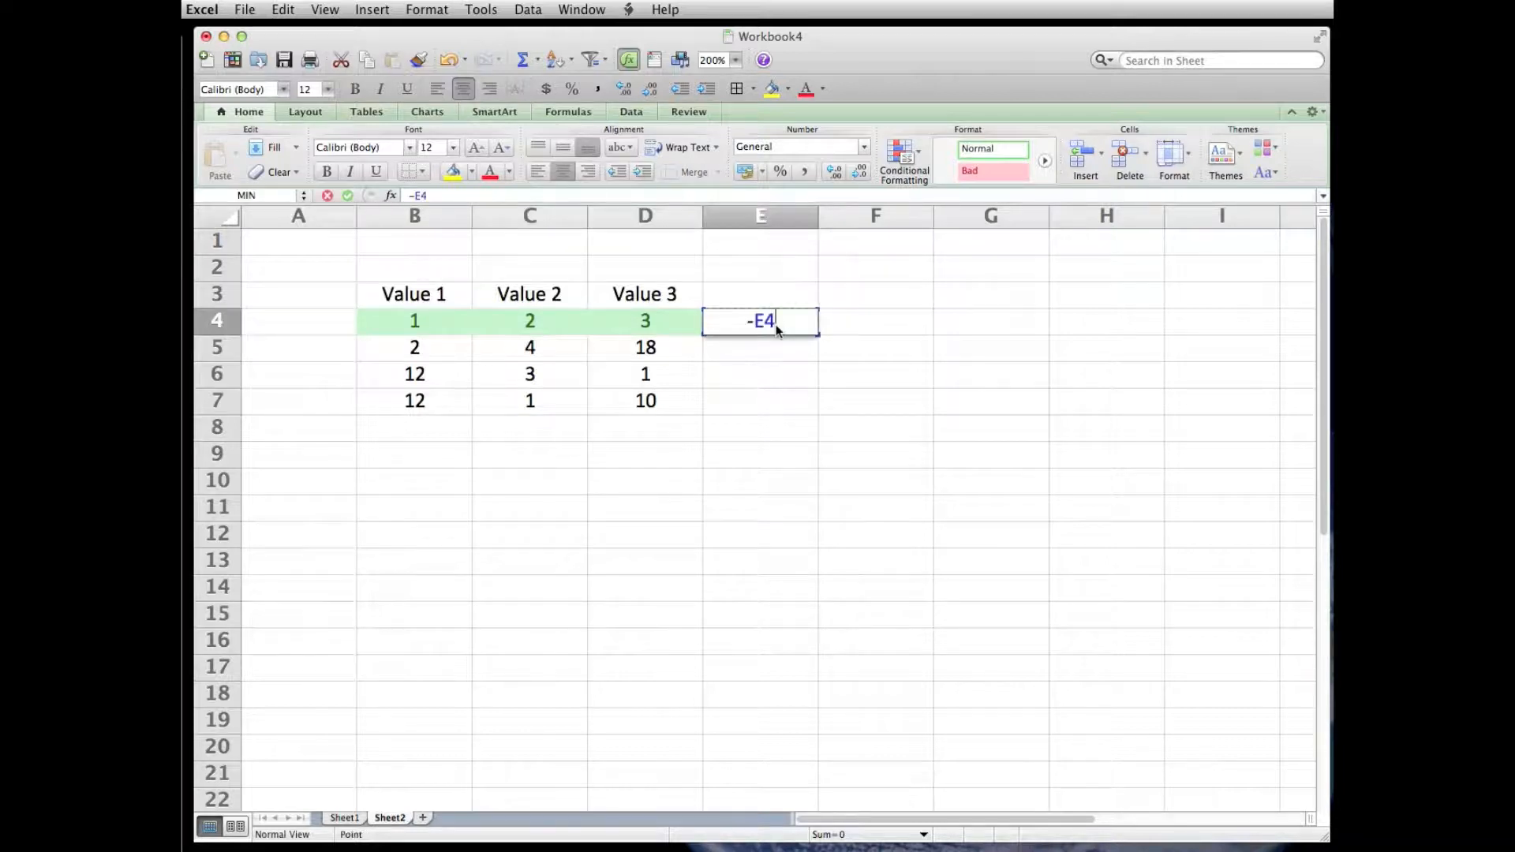
{"action": "key", "text": "BackSpace"}
{"action": "key", "text": "BackSpace"}
{"action": "key", "text": "BackSpace"}
{"action": "key", "text": "BackSpace"}
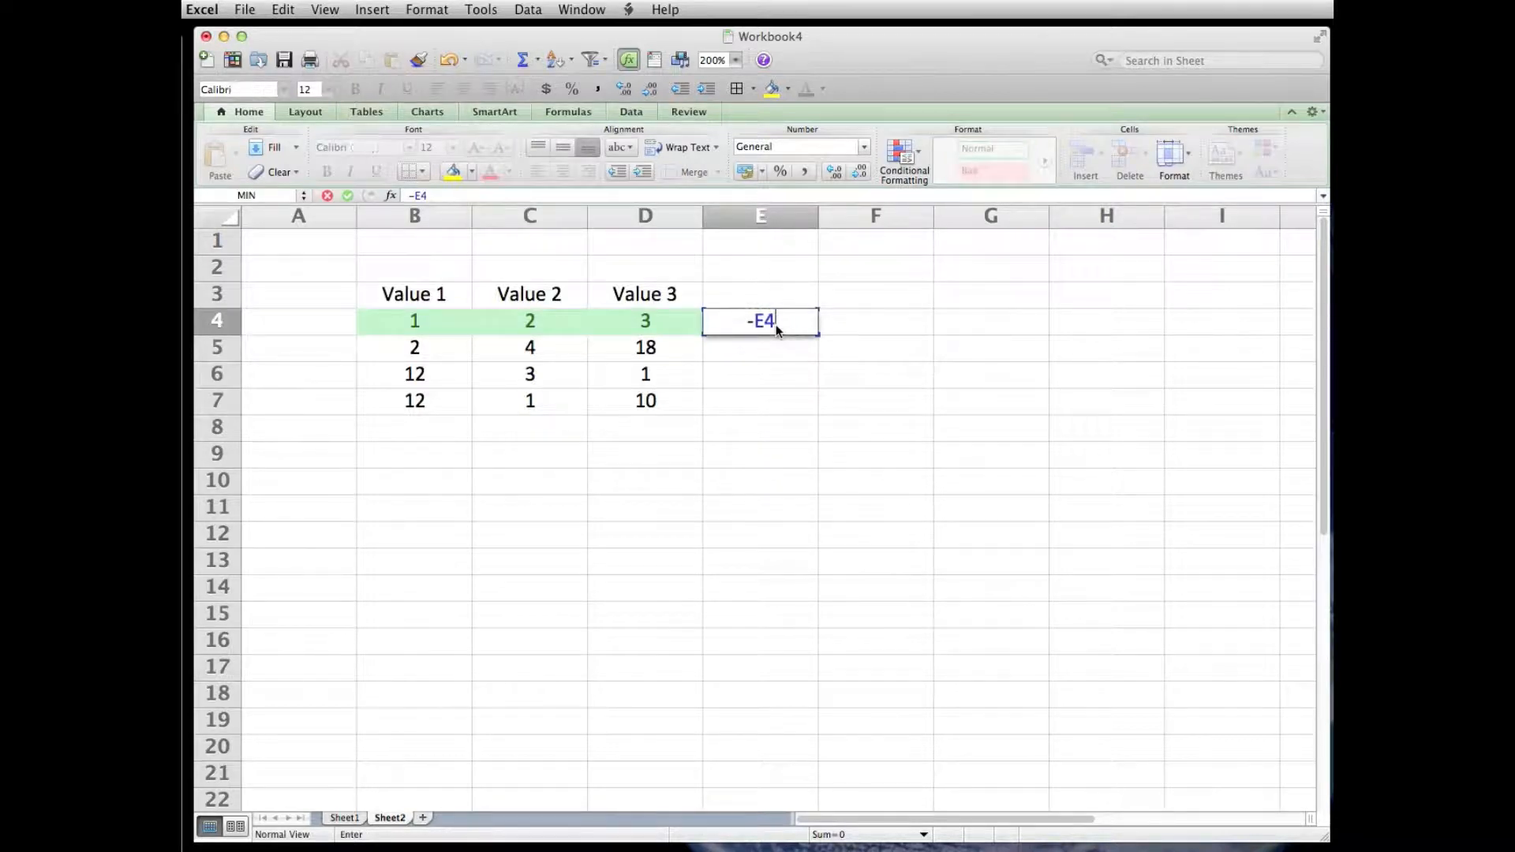
{"action": "type", "text": "-1"}
{"action": "key", "text": "Return"}
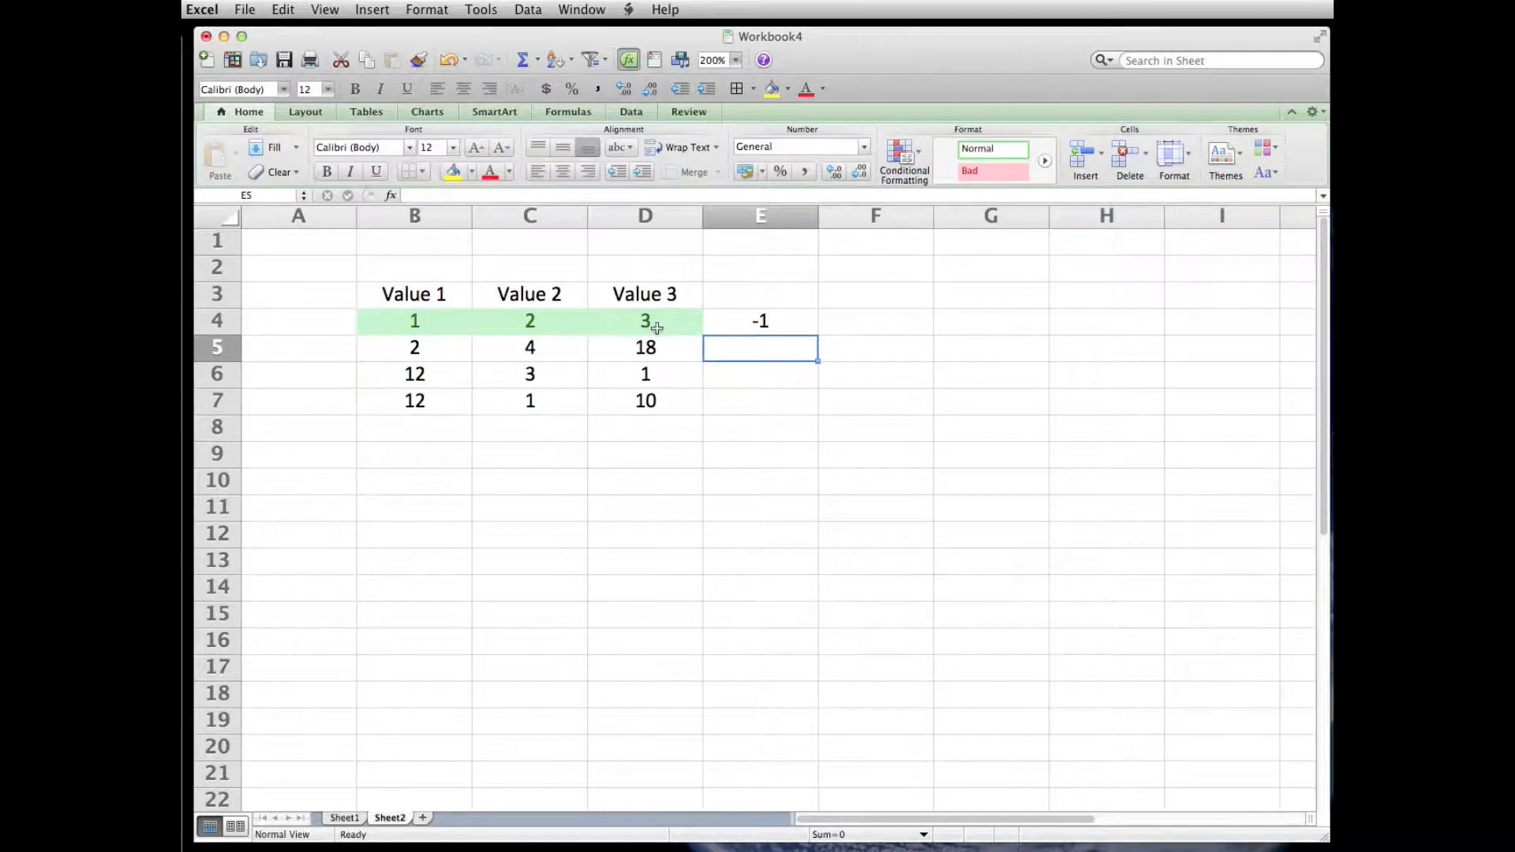
- Clear the test value from cell E4
{"action": "left_click", "coordinate": [798, 321]}
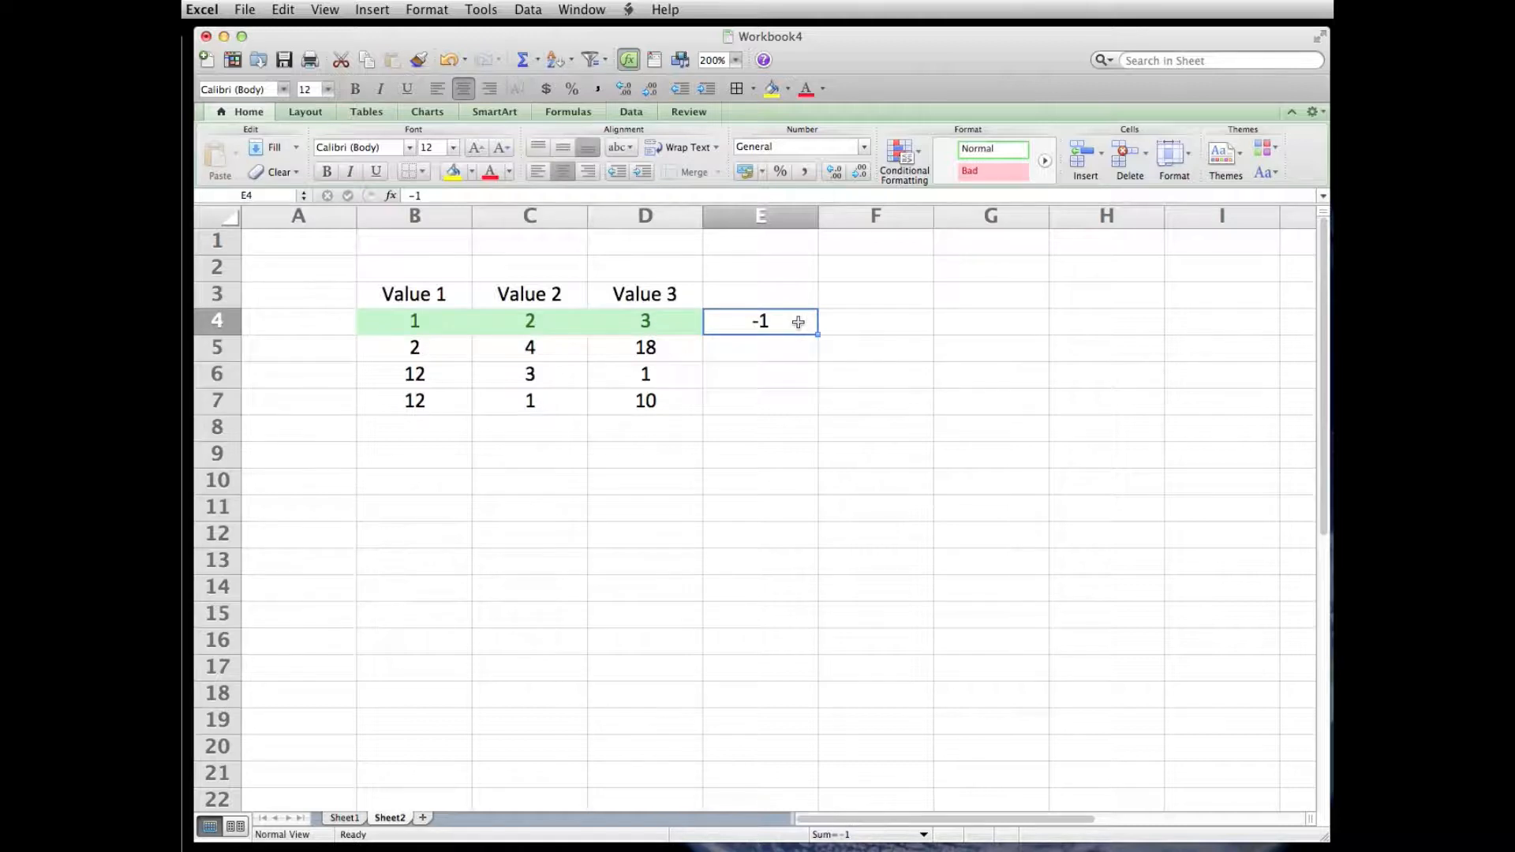
{"action": "key", "text": "BackSpace"}
{"action": "left_click", "coordinate": [787, 429]}
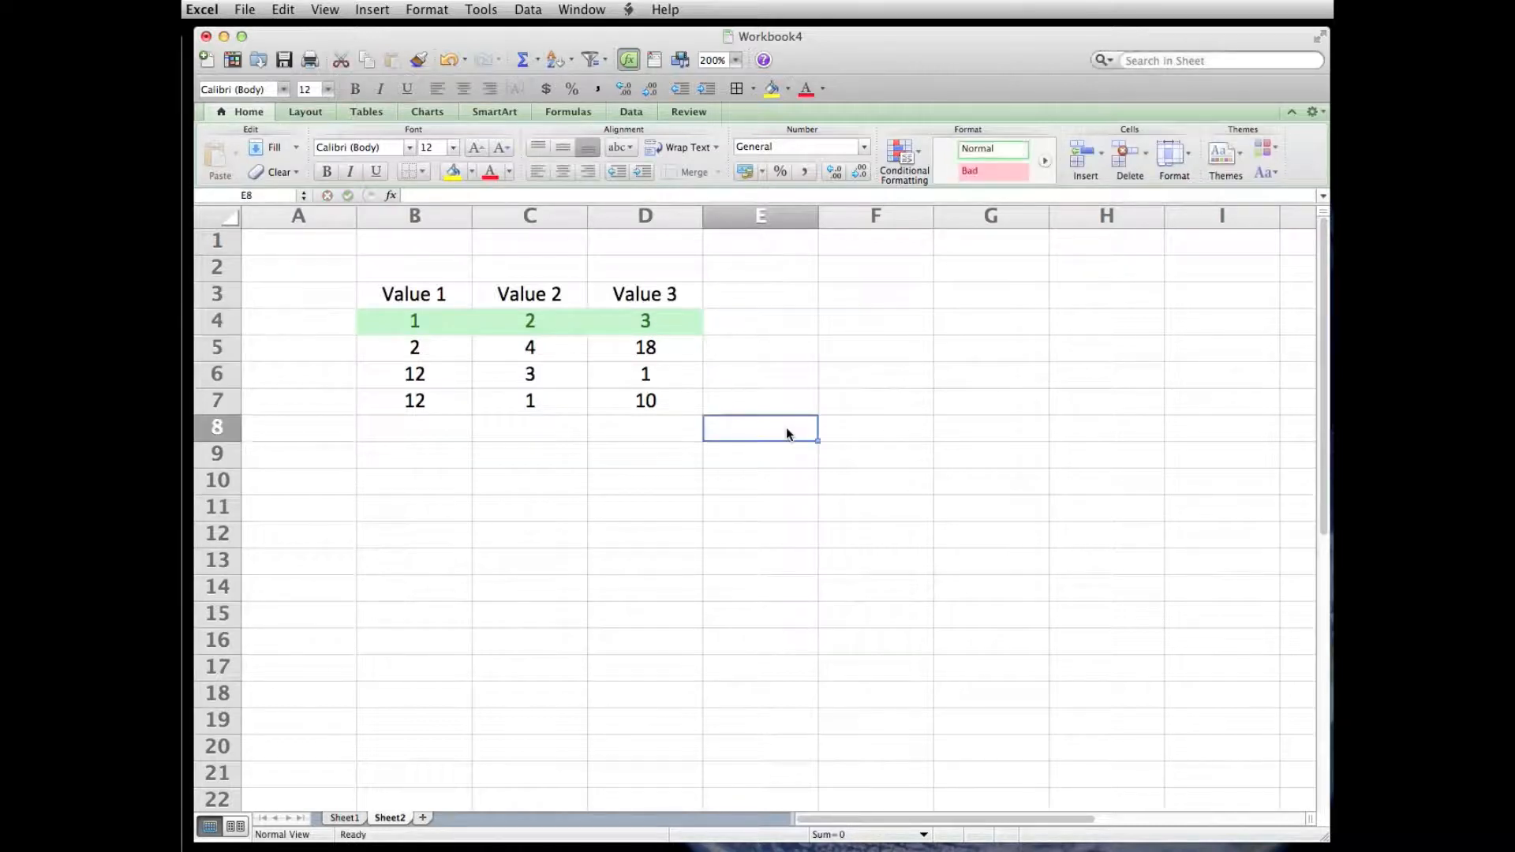
- Examine the formula of the conditional formatting rule on B4:D4, then close it without changes
{"action": "left_click_drag", "start_coordinate": [417, 321], "coordinate": [650, 330]}
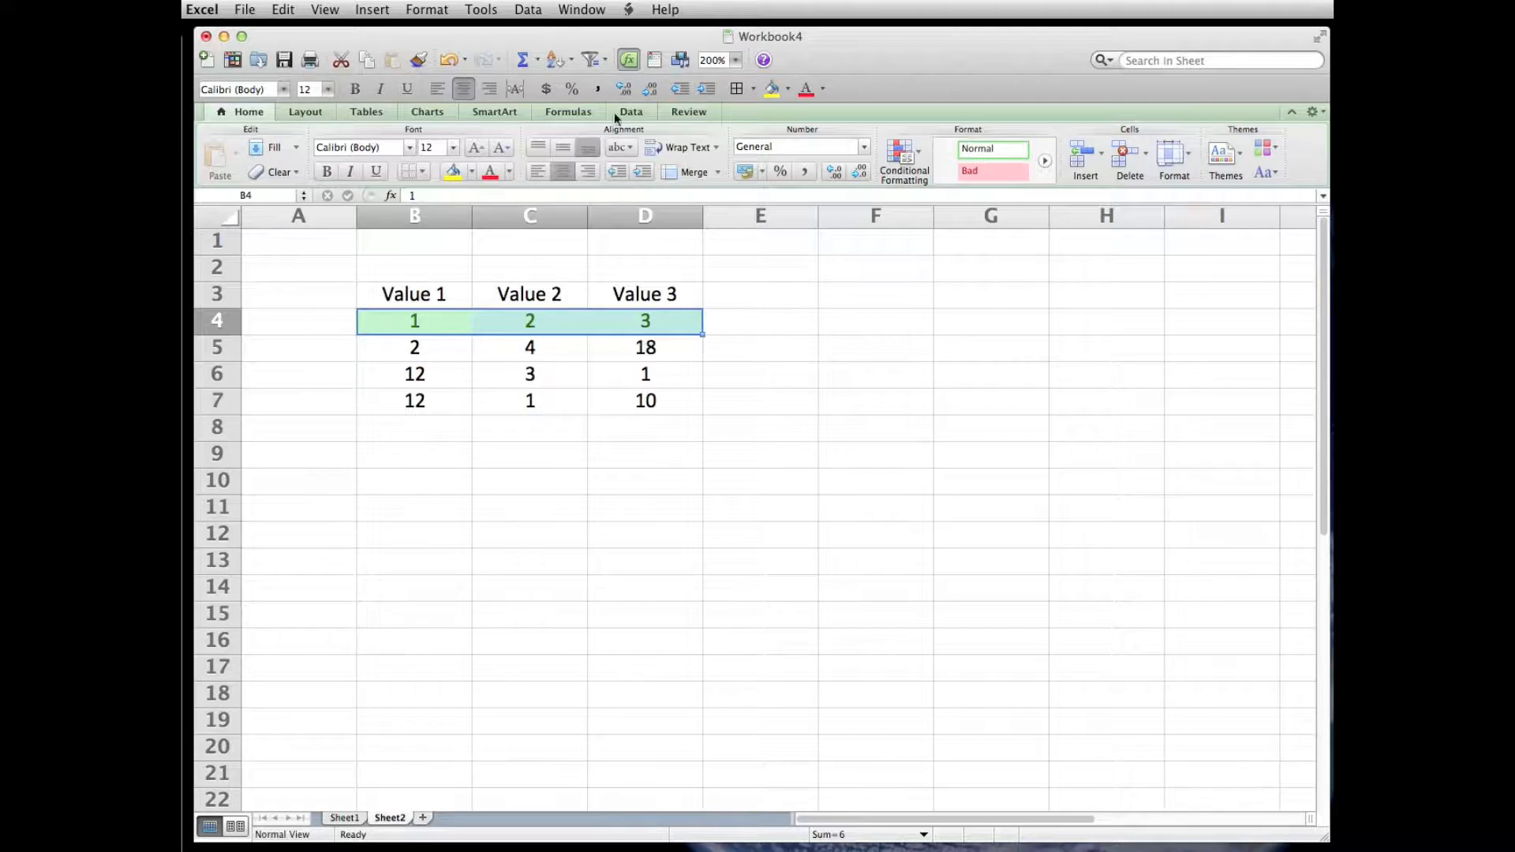
{"action": "left_click", "coordinate": [417, 9]}
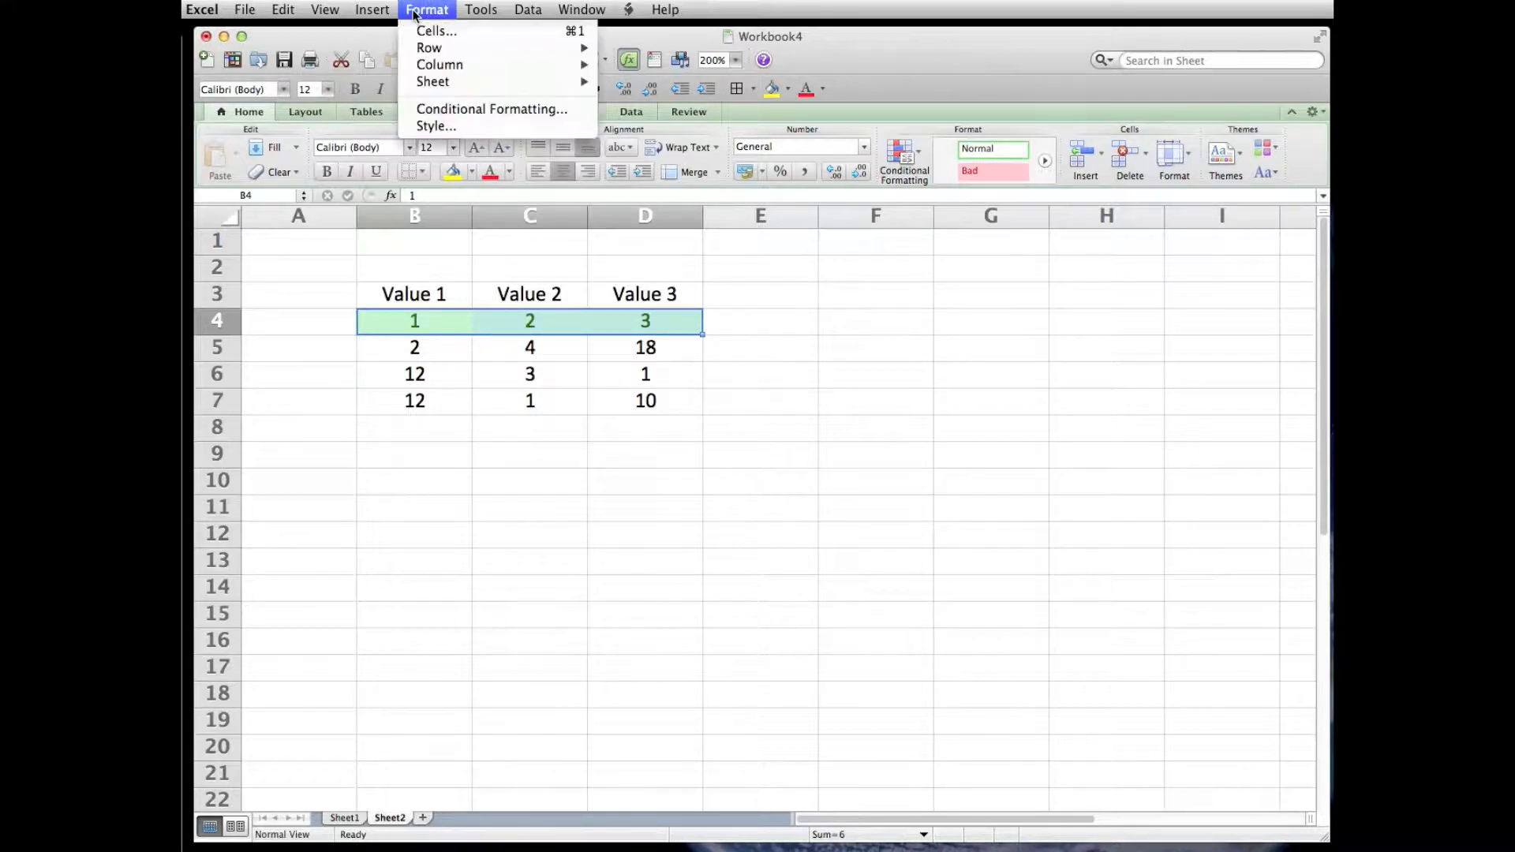
{"action": "left_click", "coordinate": [457, 108]}
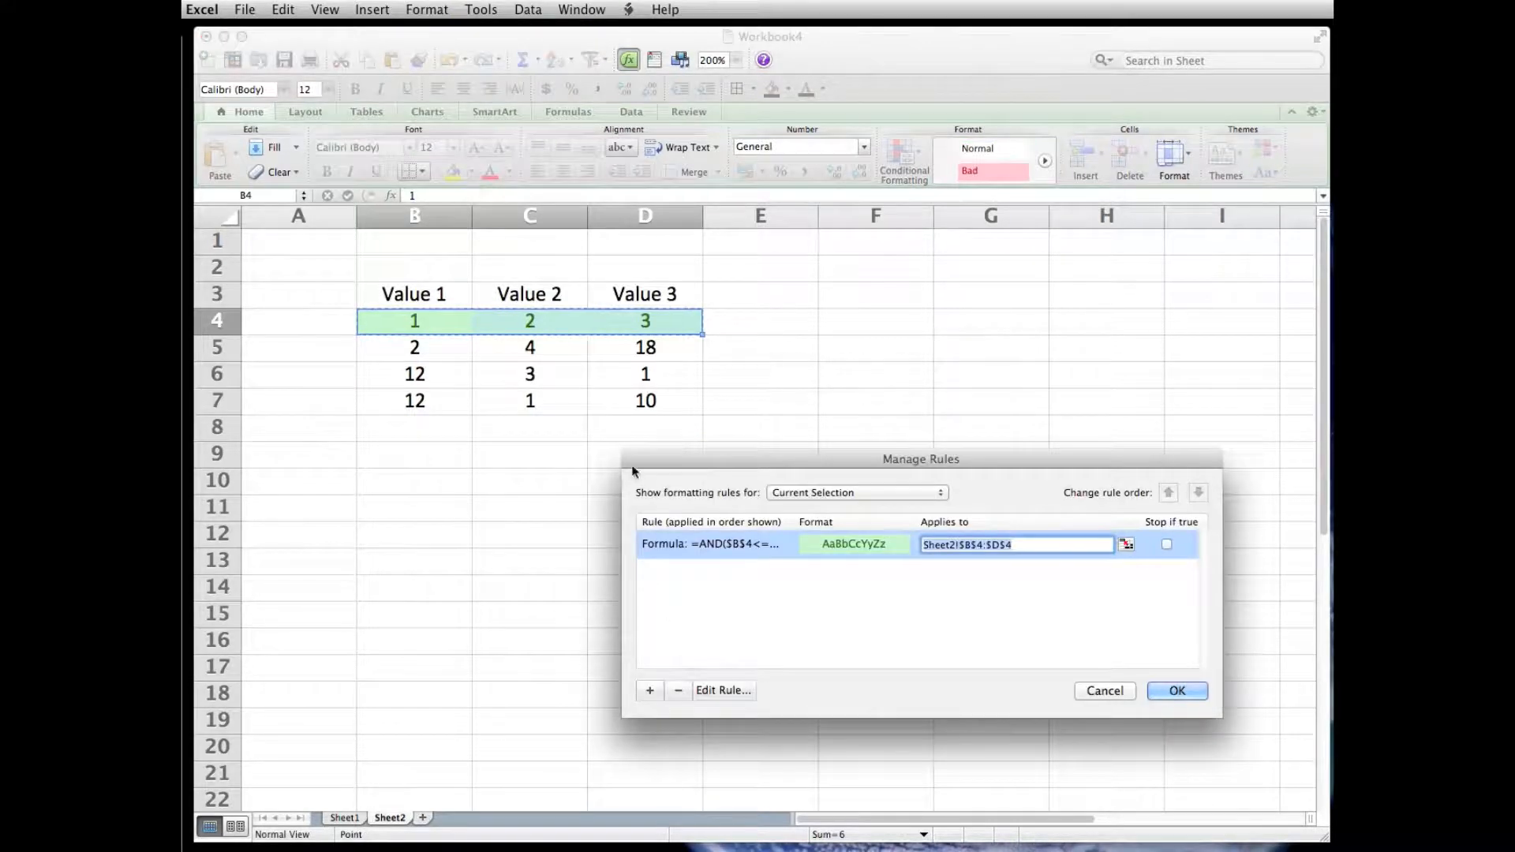
{"action": "left_click", "coordinate": [723, 691]}
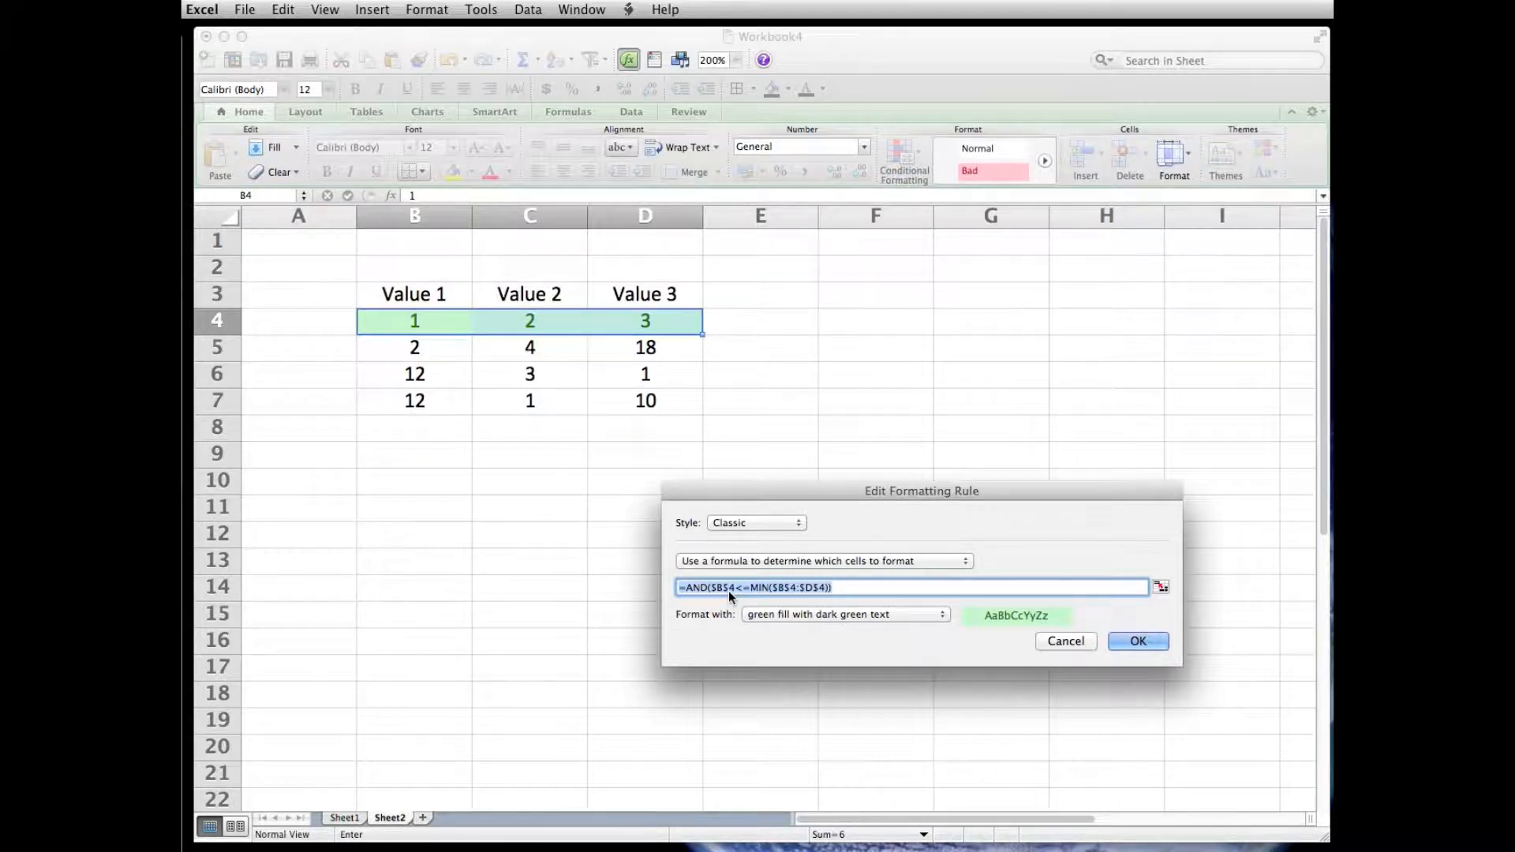
{"action": "left_click", "coordinate": [1077, 642]}
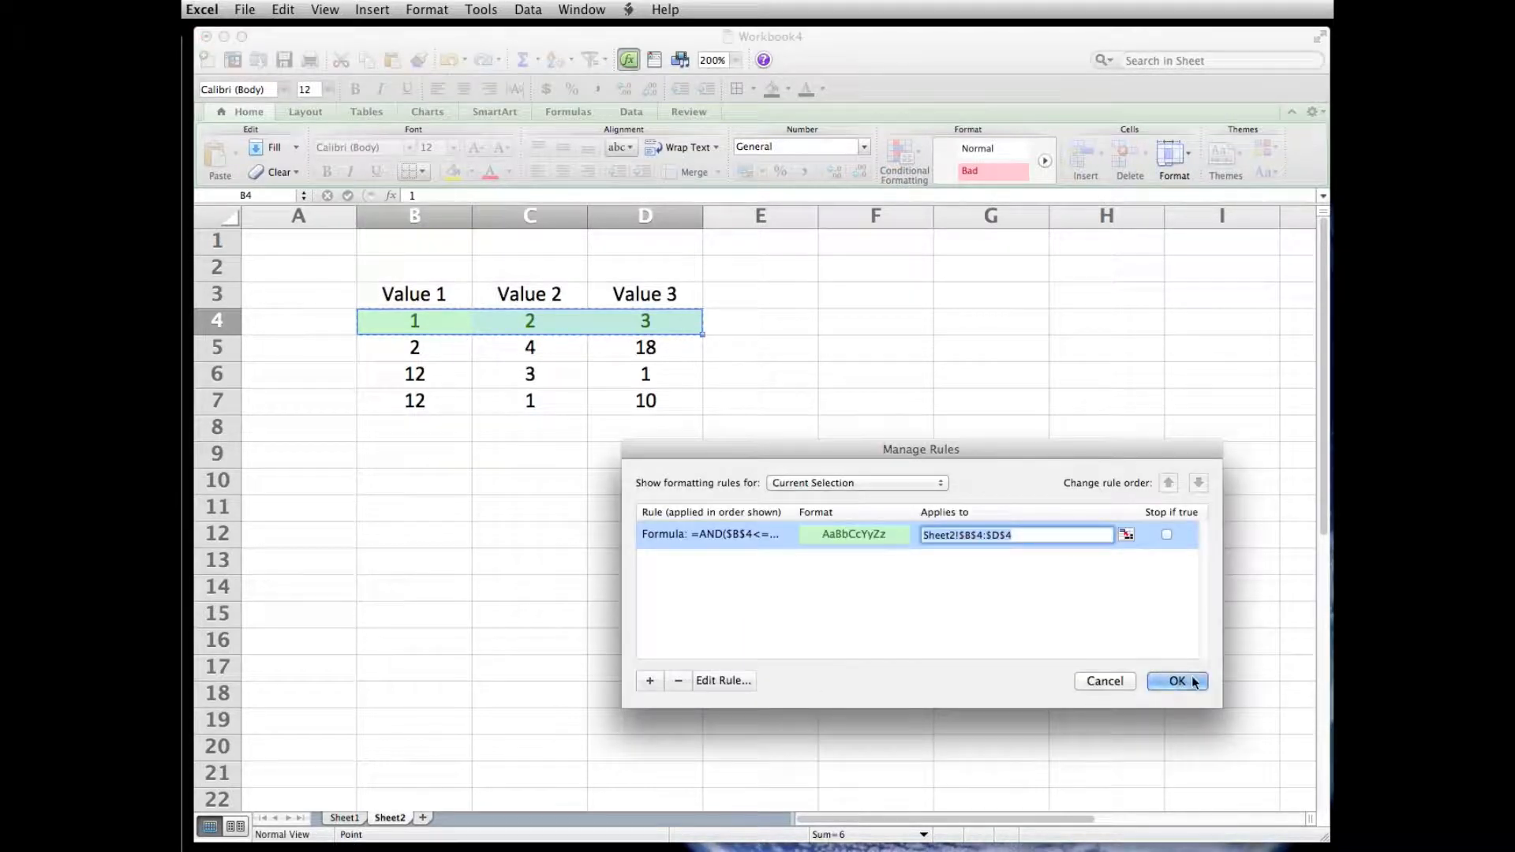
{"action": "left_click", "coordinate": [1106, 683]}
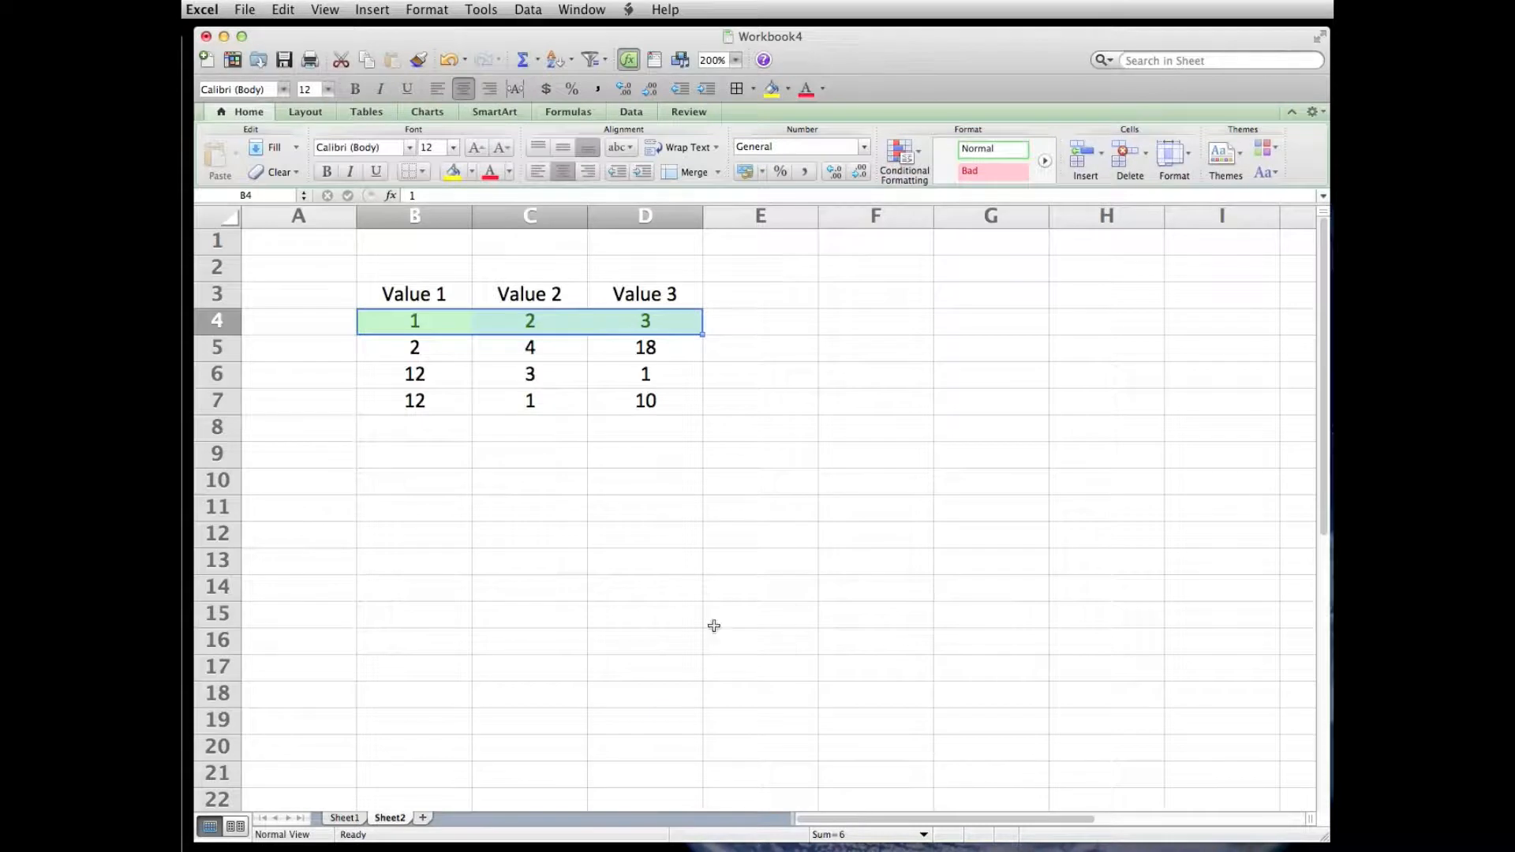
- Change the value in cell B4 to 5 to test the formatting rule
{"action": "left_click", "coordinate": [428, 325]}
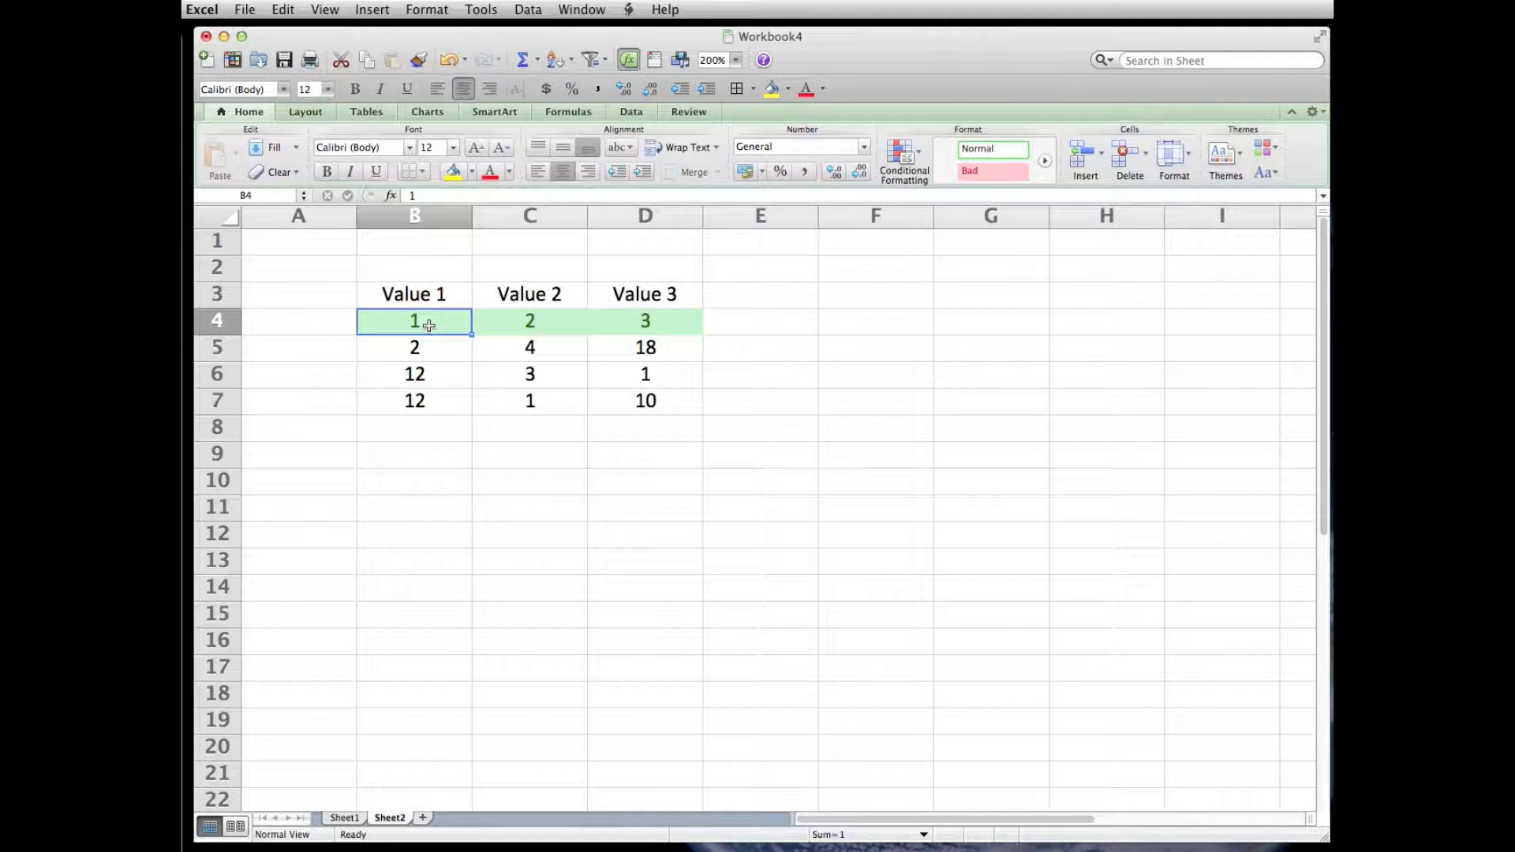
{"action": "type", "text": "5"}
{"action": "key", "text": "Return"}
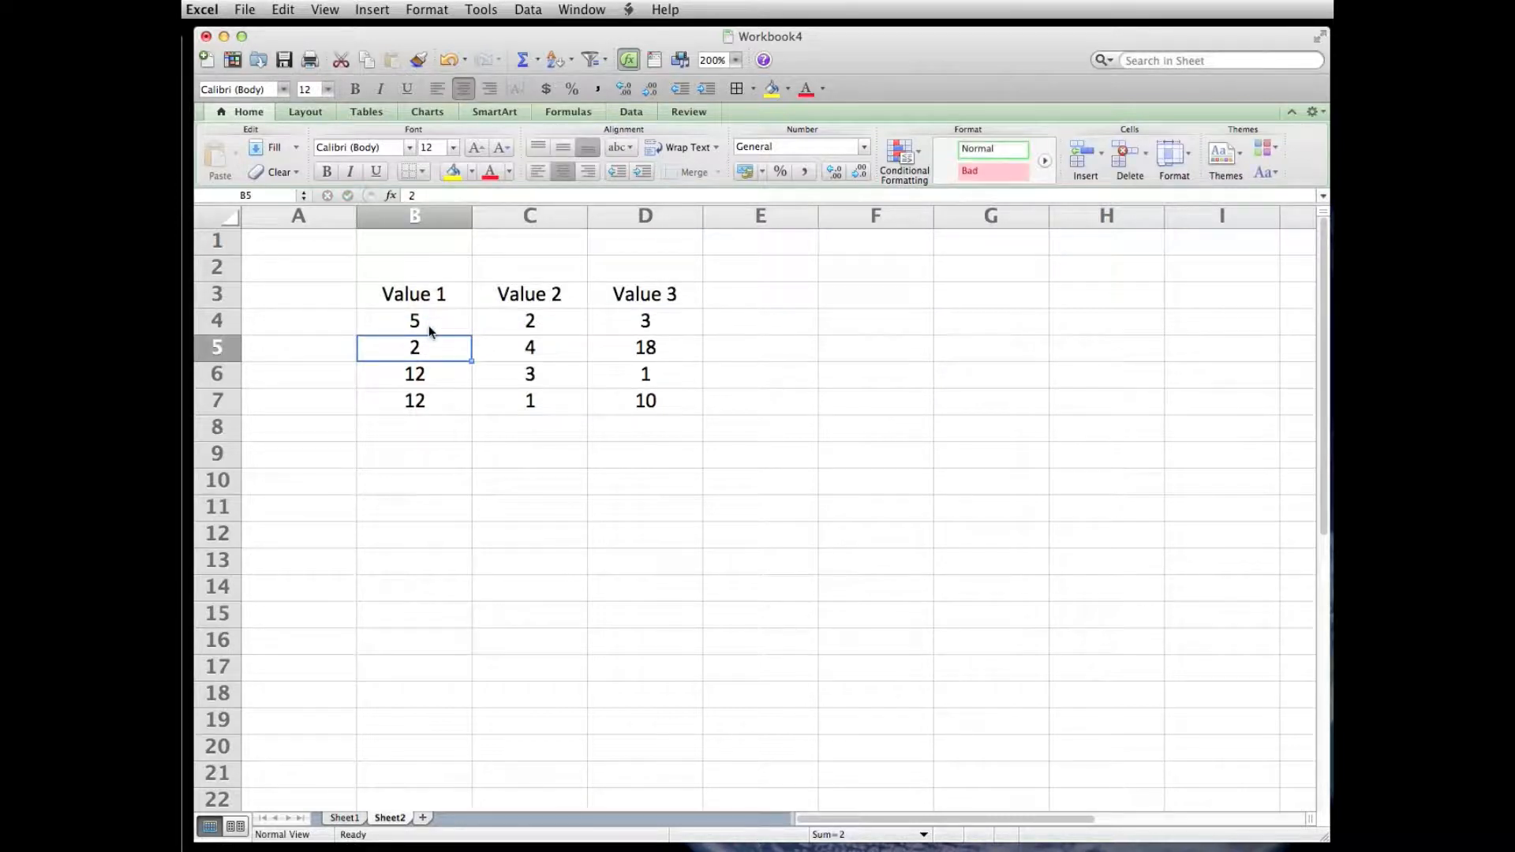
- Set cell B4 back to 1
{"action": "left_click", "coordinate": [429, 325]}
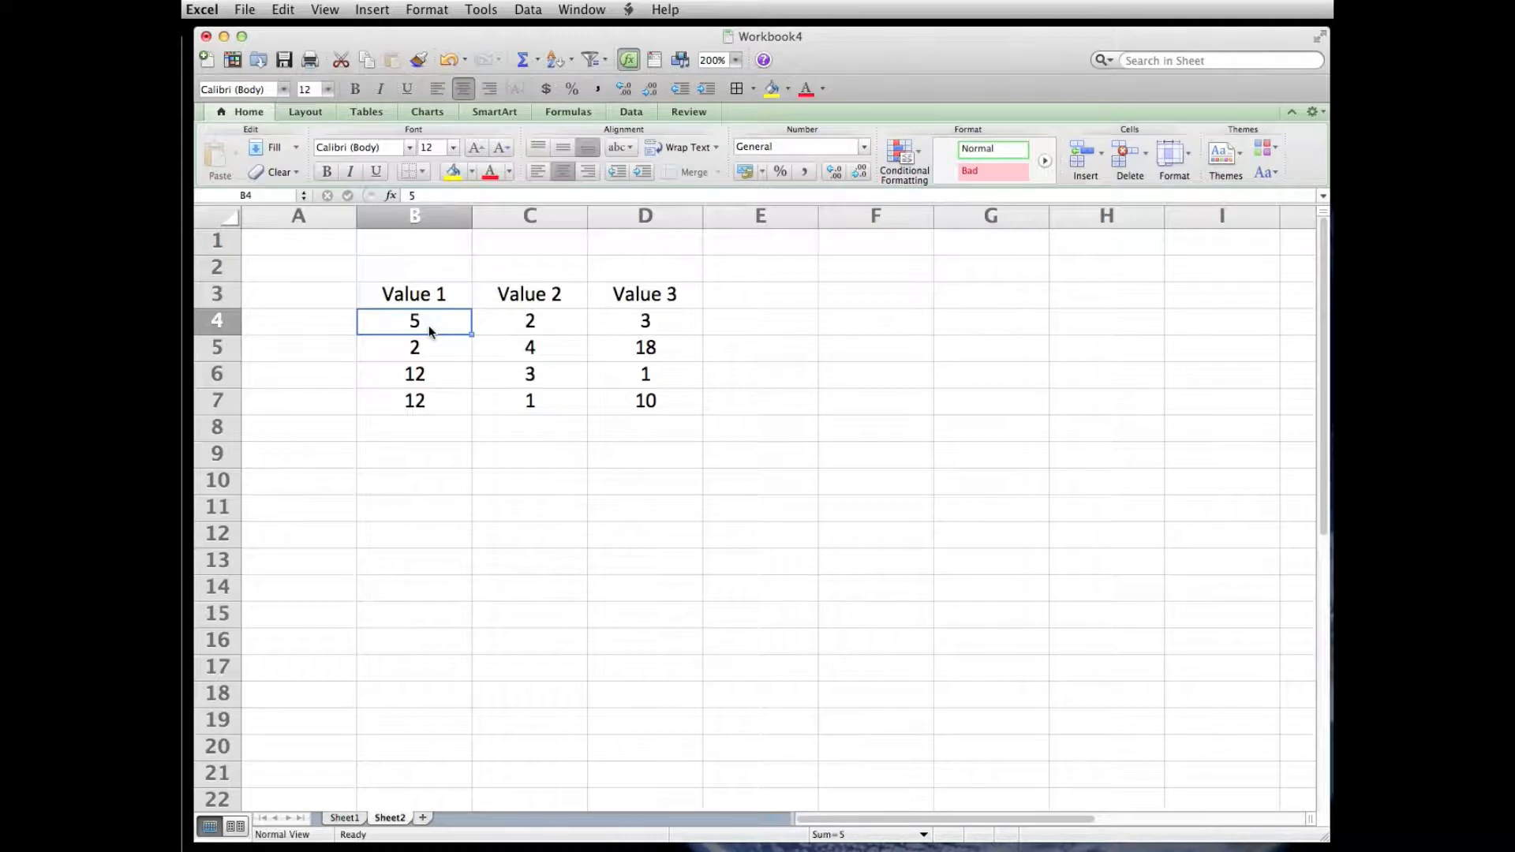
{"action": "type", "text": "1"}
{"action": "key", "text": "Return"}
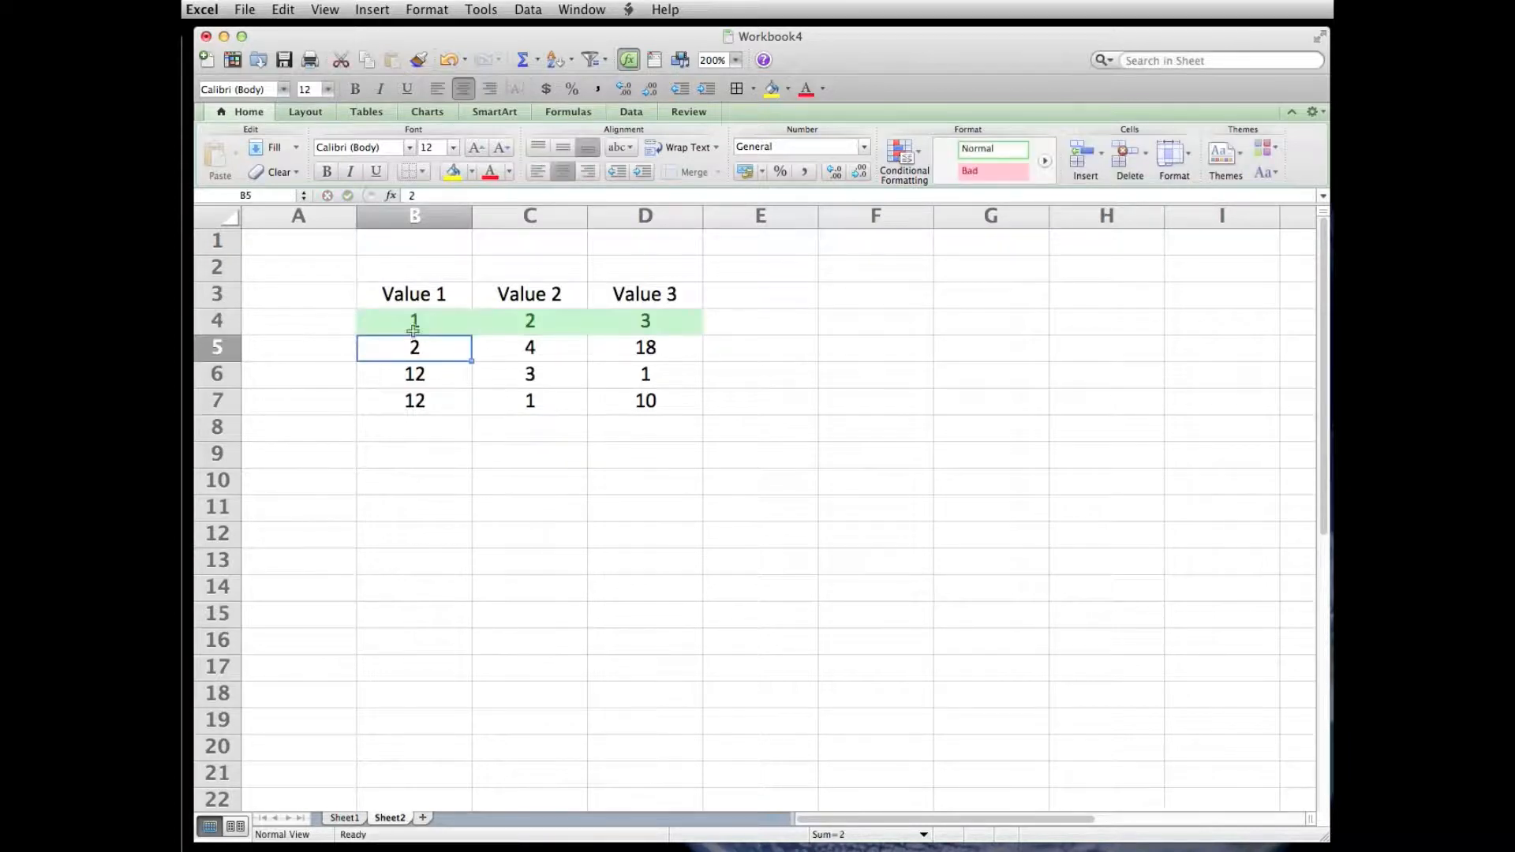
- Change the conditional formatting rule on B4:D4 to use a relative B4 reference, giving the formula =AND(B4<=MIN($B$4:$D$4))
{"action": "left_click_drag", "start_coordinate": [409, 315], "coordinate": [647, 314]}
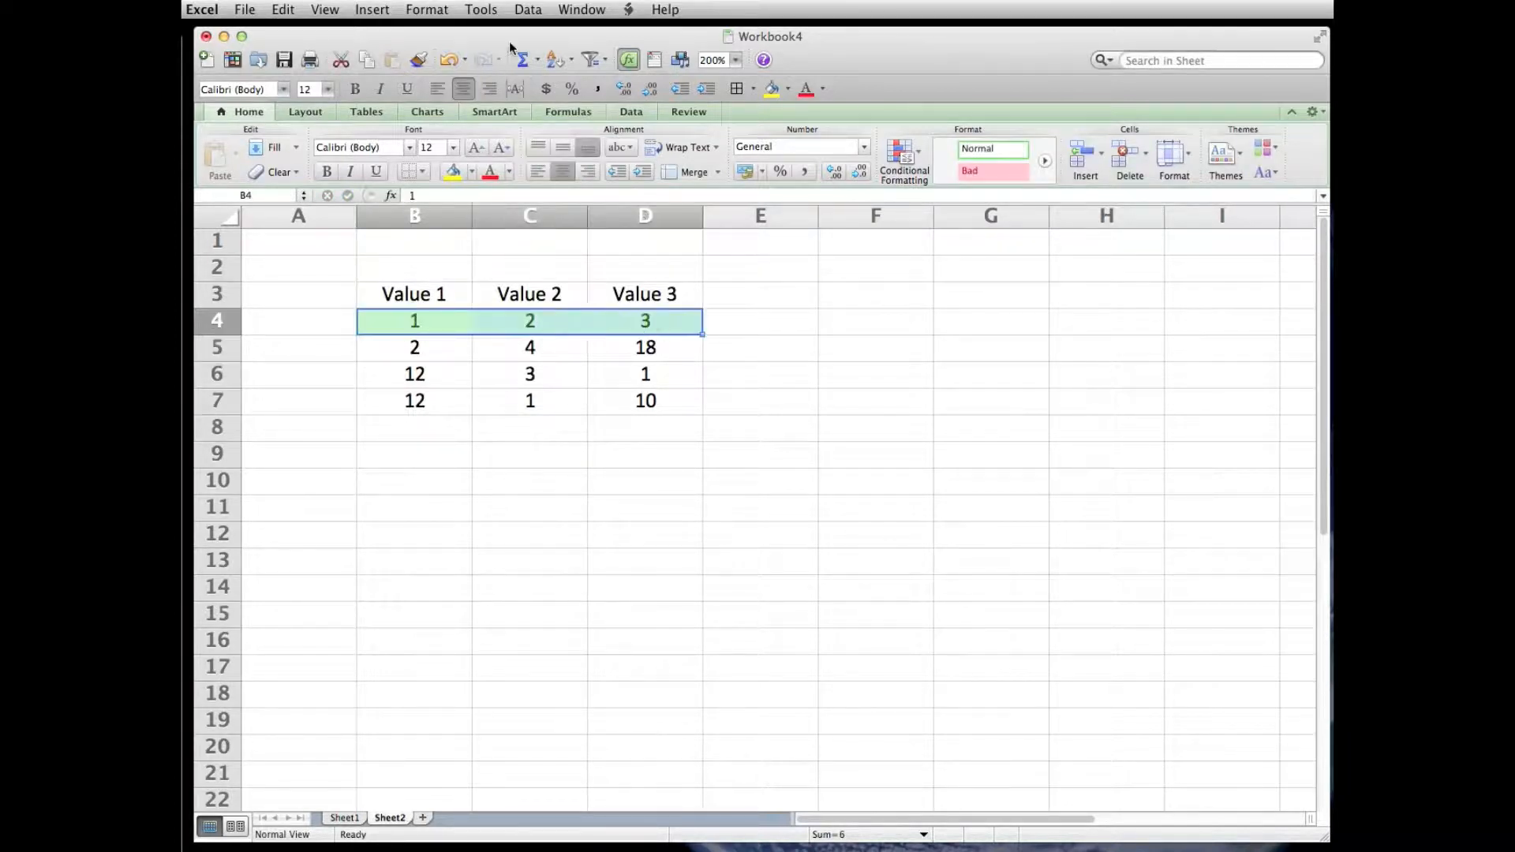
{"action": "left_click", "coordinate": [427, 9]}
{"action": "left_click", "coordinate": [440, 111]}
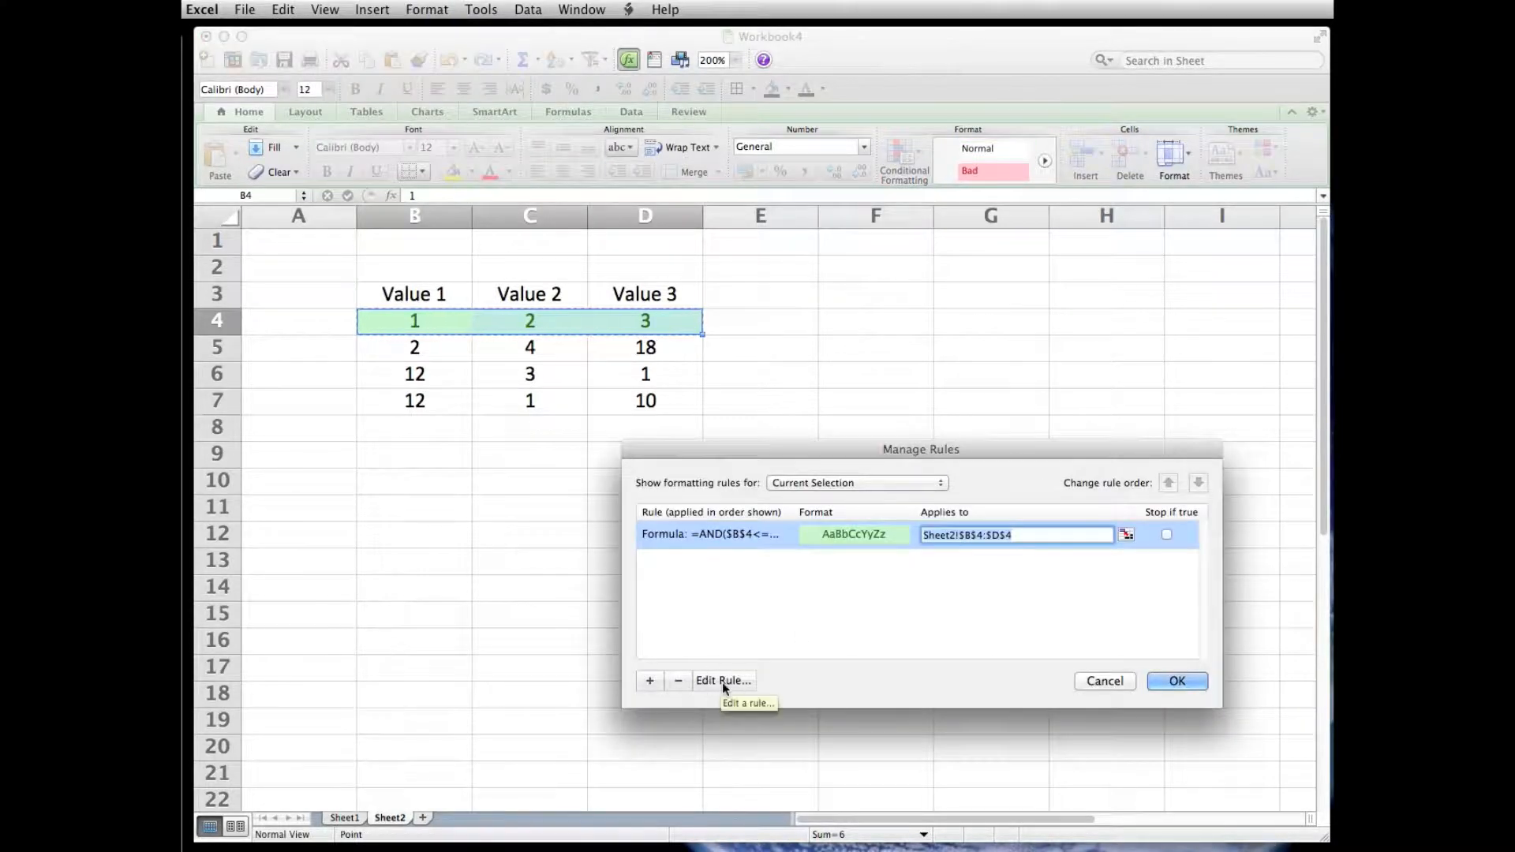
{"action": "left_click", "coordinate": [722, 681]}
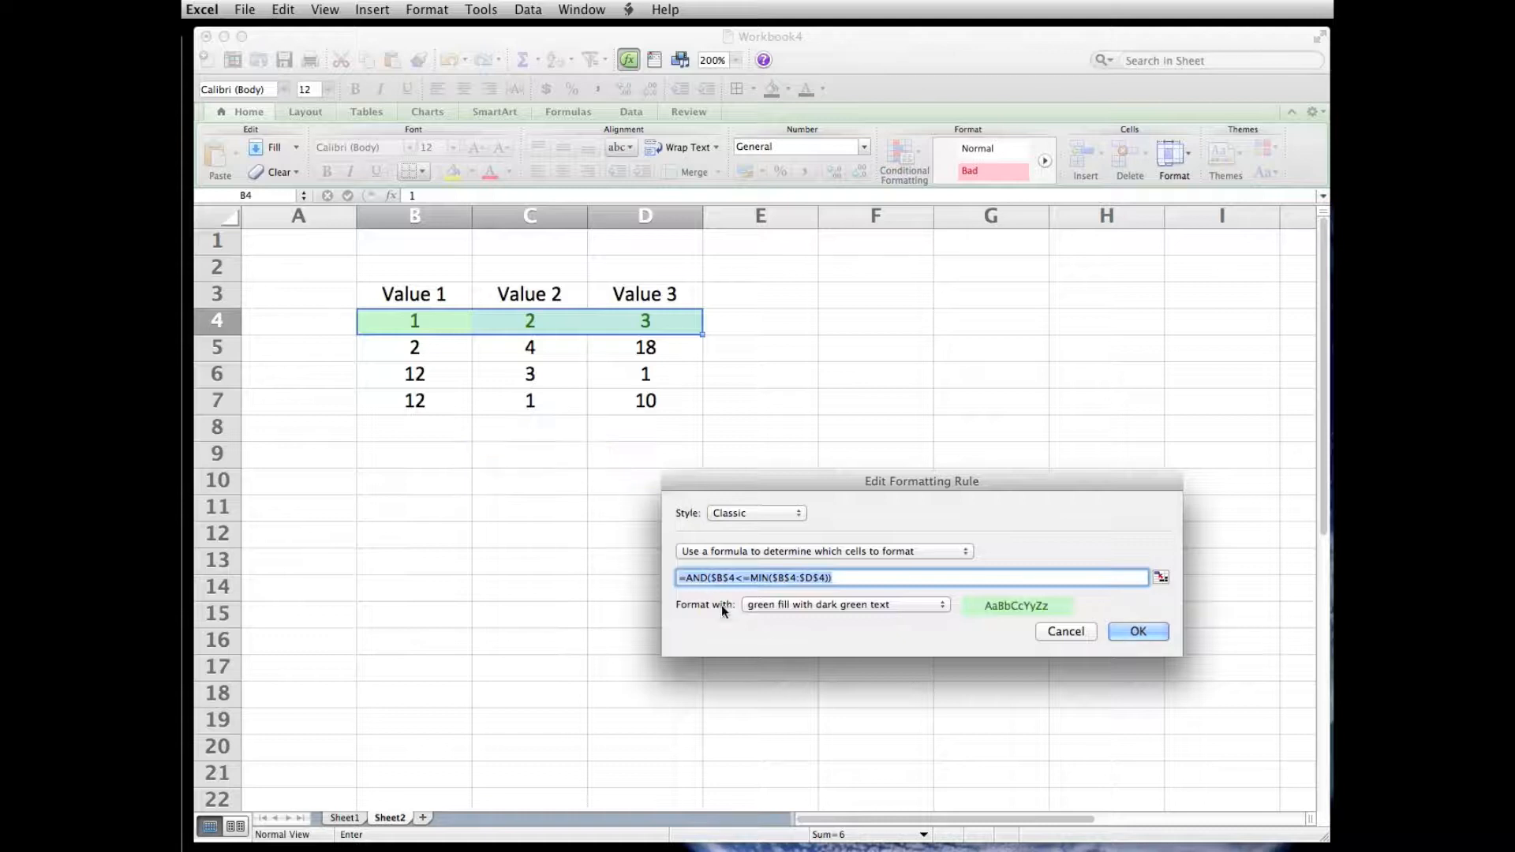
{"action": "left_click", "coordinate": [715, 581]}
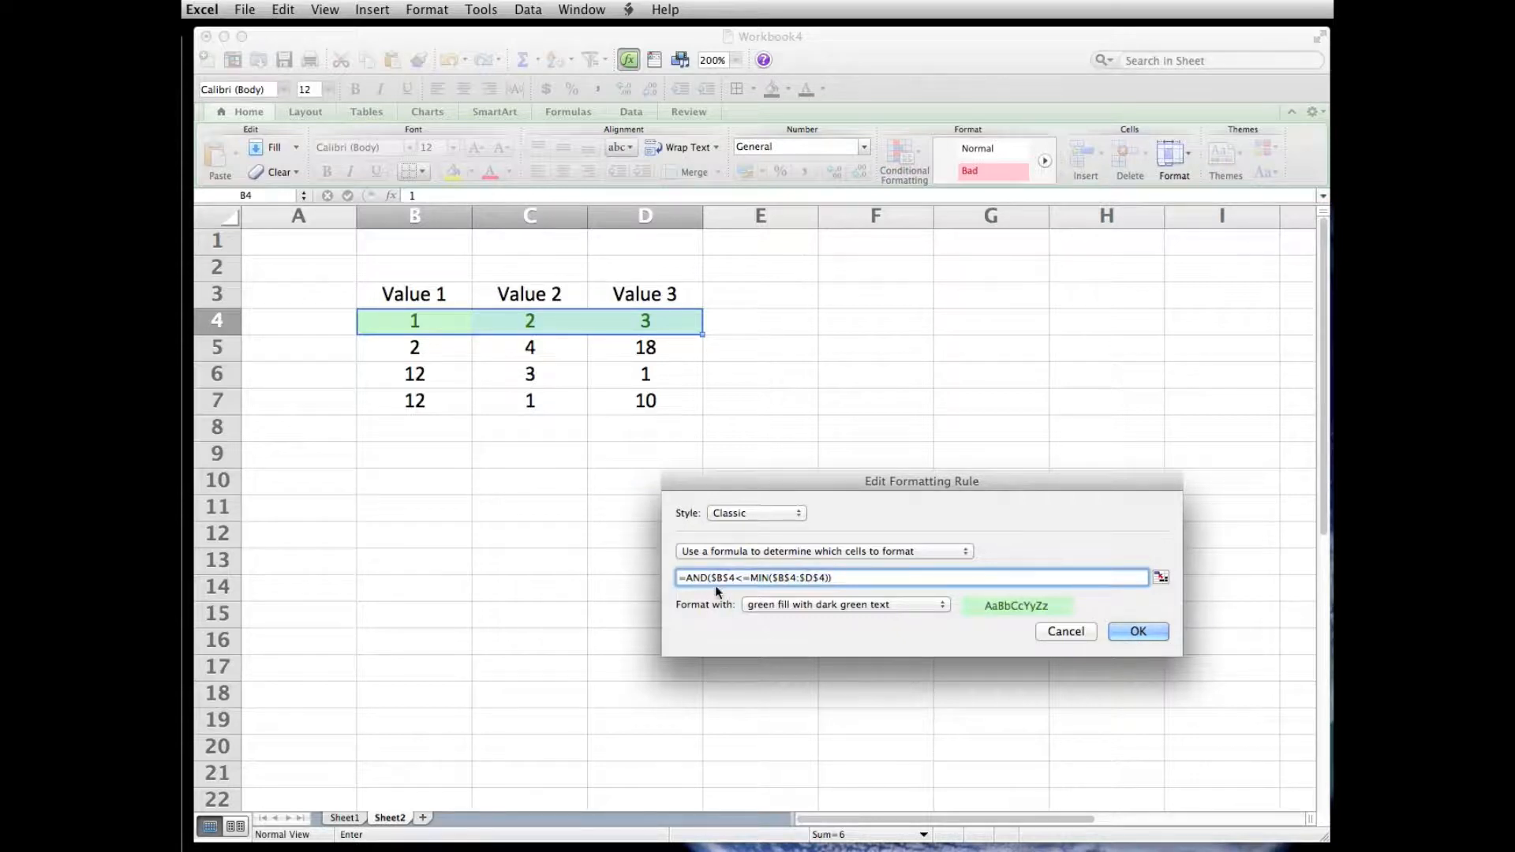
{"action": "left_click_drag", "start_coordinate": [739, 578], "coordinate": [709, 578]}
{"action": "type", "text": "B4"}
{"action": "left_click", "coordinate": [1137, 632]}
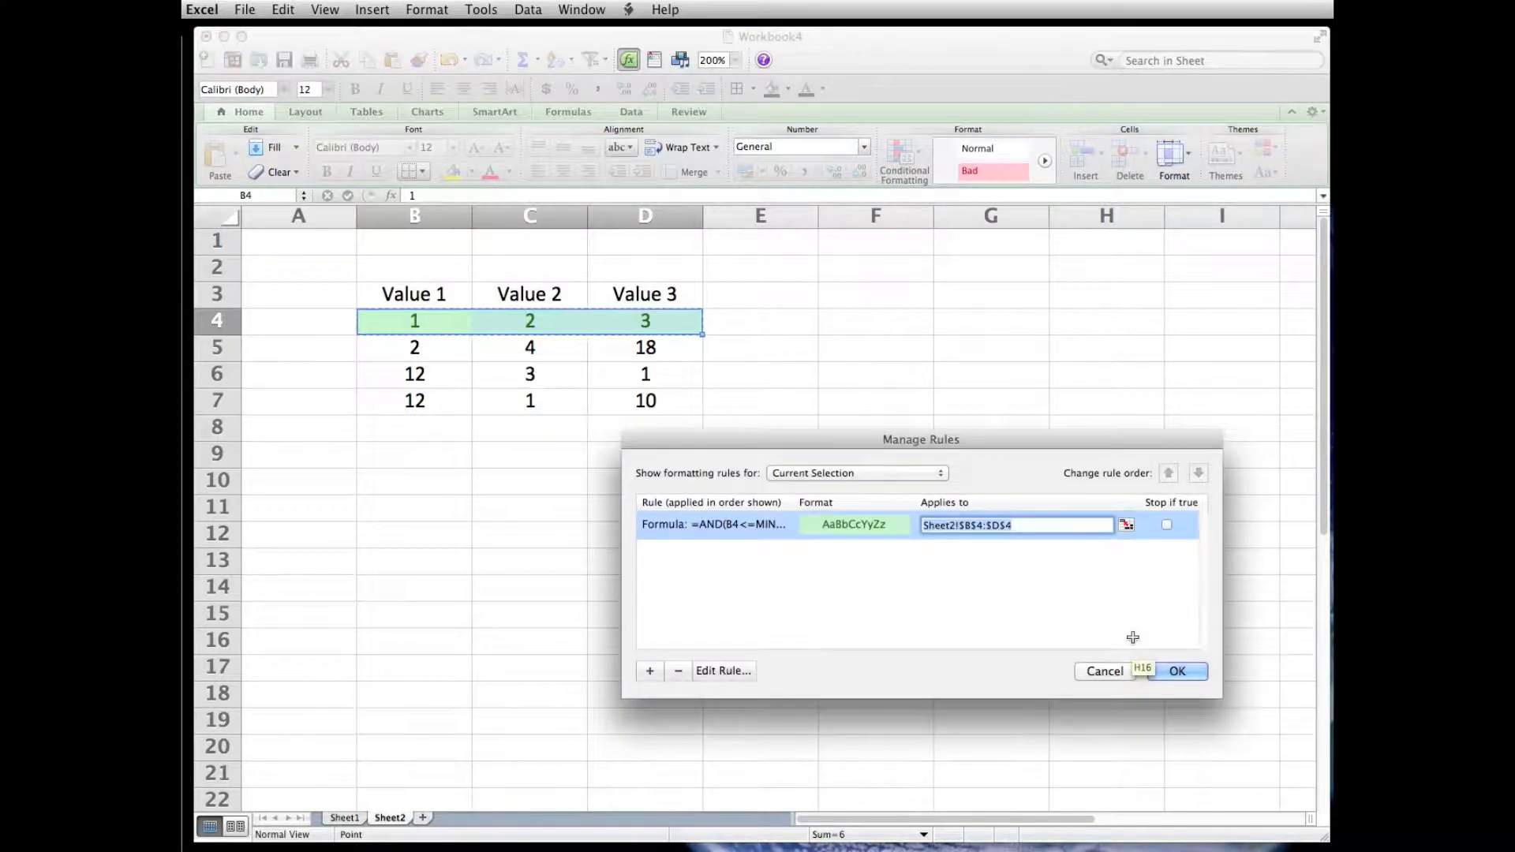
{"action": "left_click", "coordinate": [1169, 672]}
{"action": "left_click", "coordinate": [958, 685]}
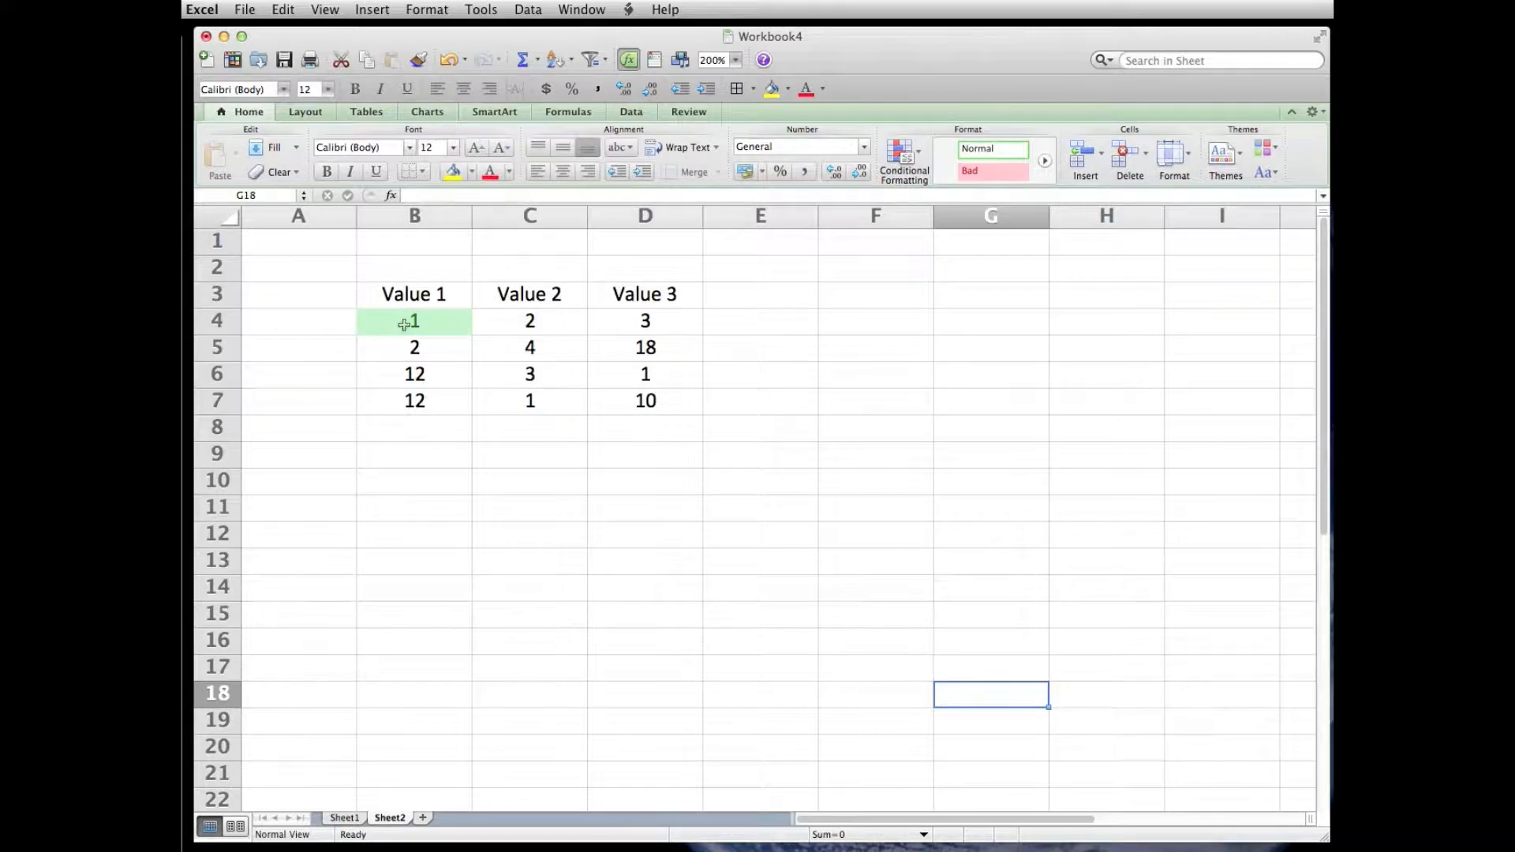
- Set cell C4 to 0.5 to test the formatting rule, and return it to 2
{"action": "left_click", "coordinate": [540, 326]}
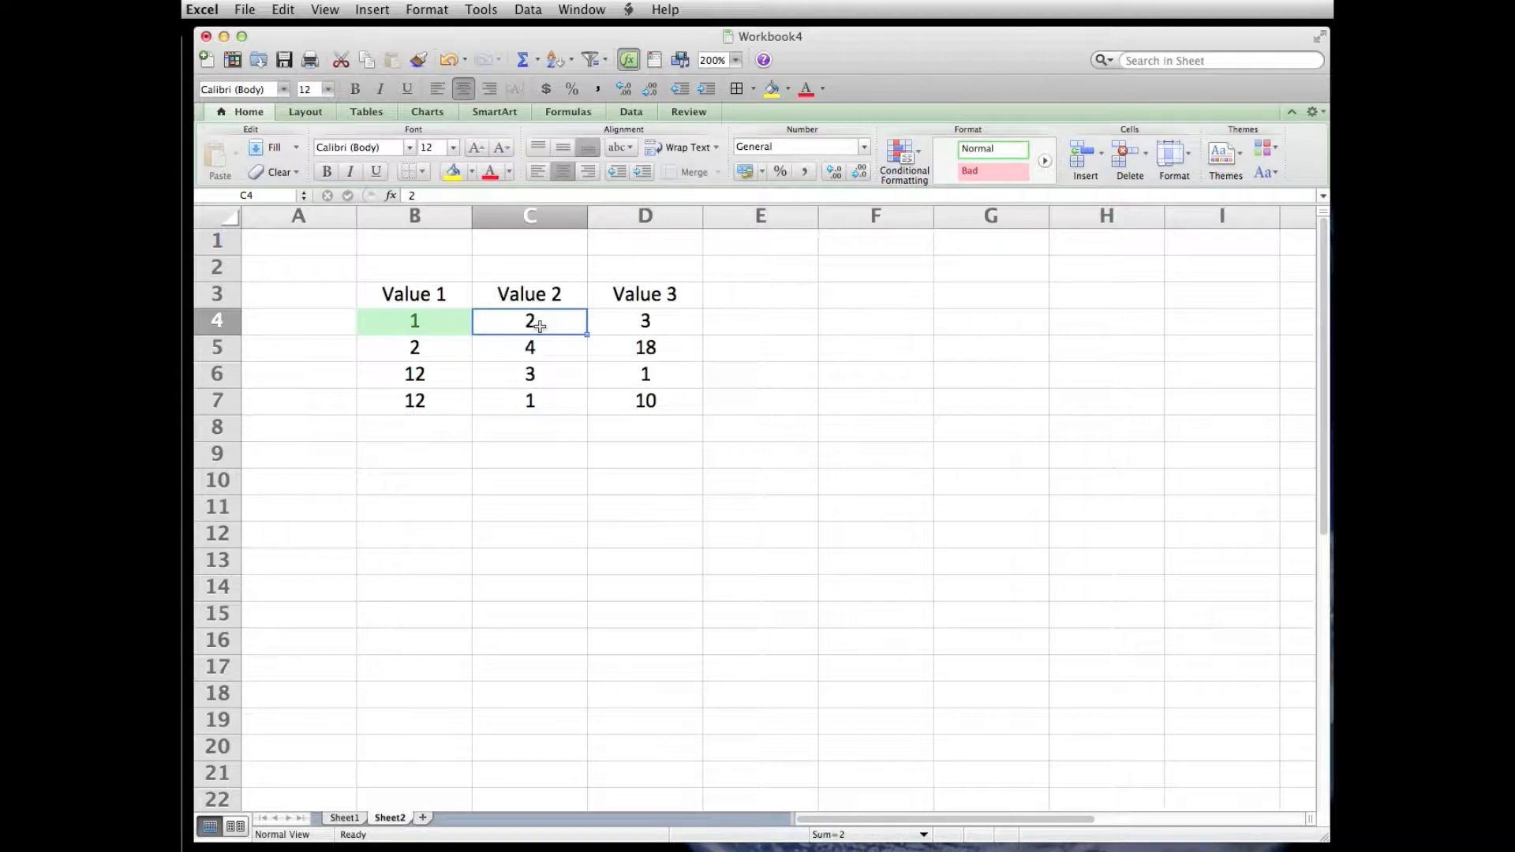
{"action": "type", "text": "0.5"}
{"action": "key", "text": "Return"}
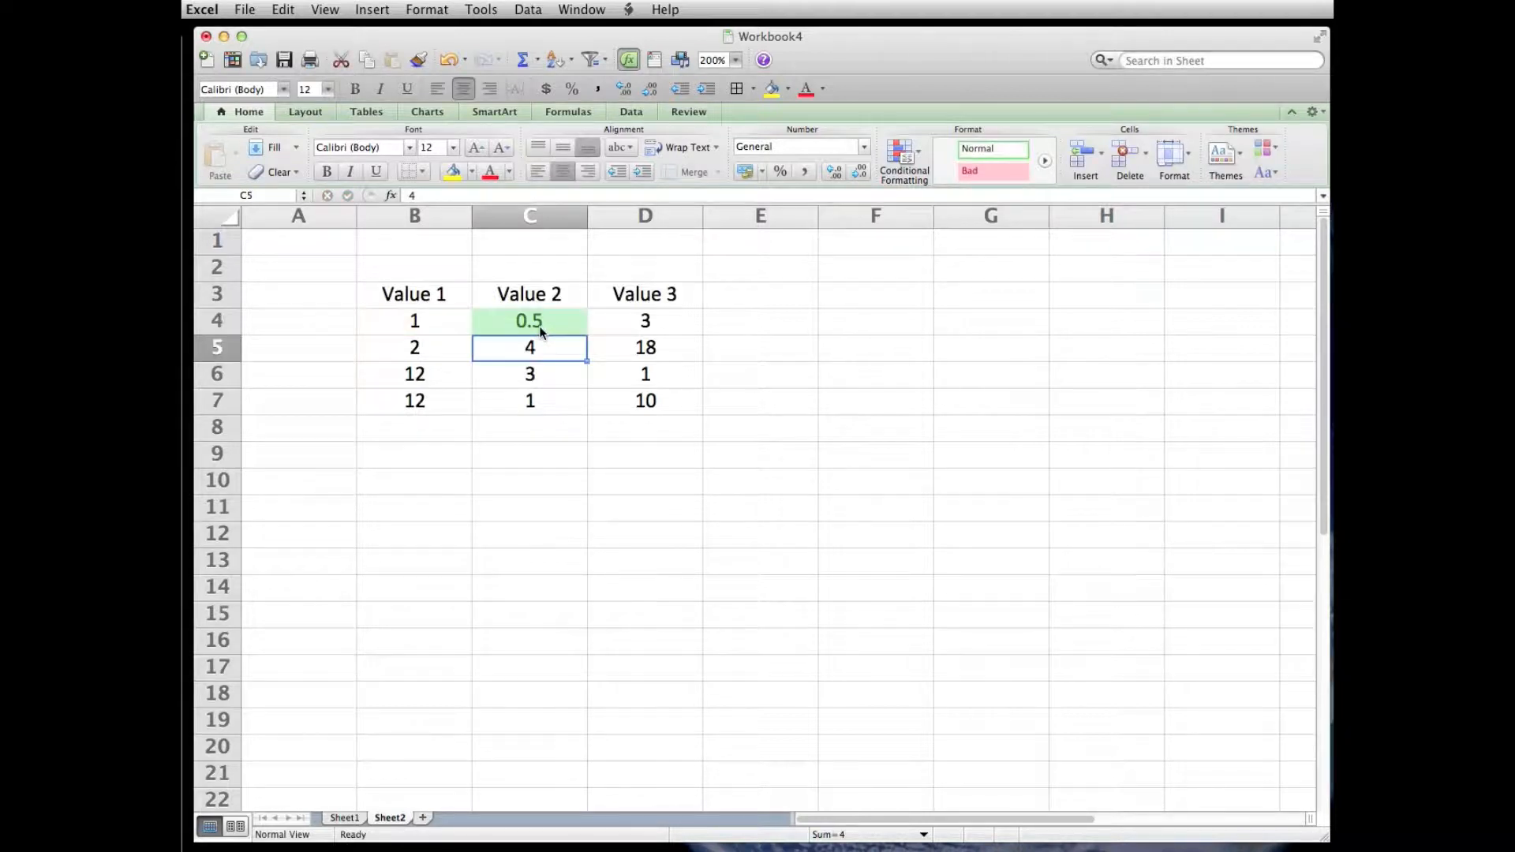
{"action": "left_click", "coordinate": [539, 332]}
{"action": "type", "text": "2"}
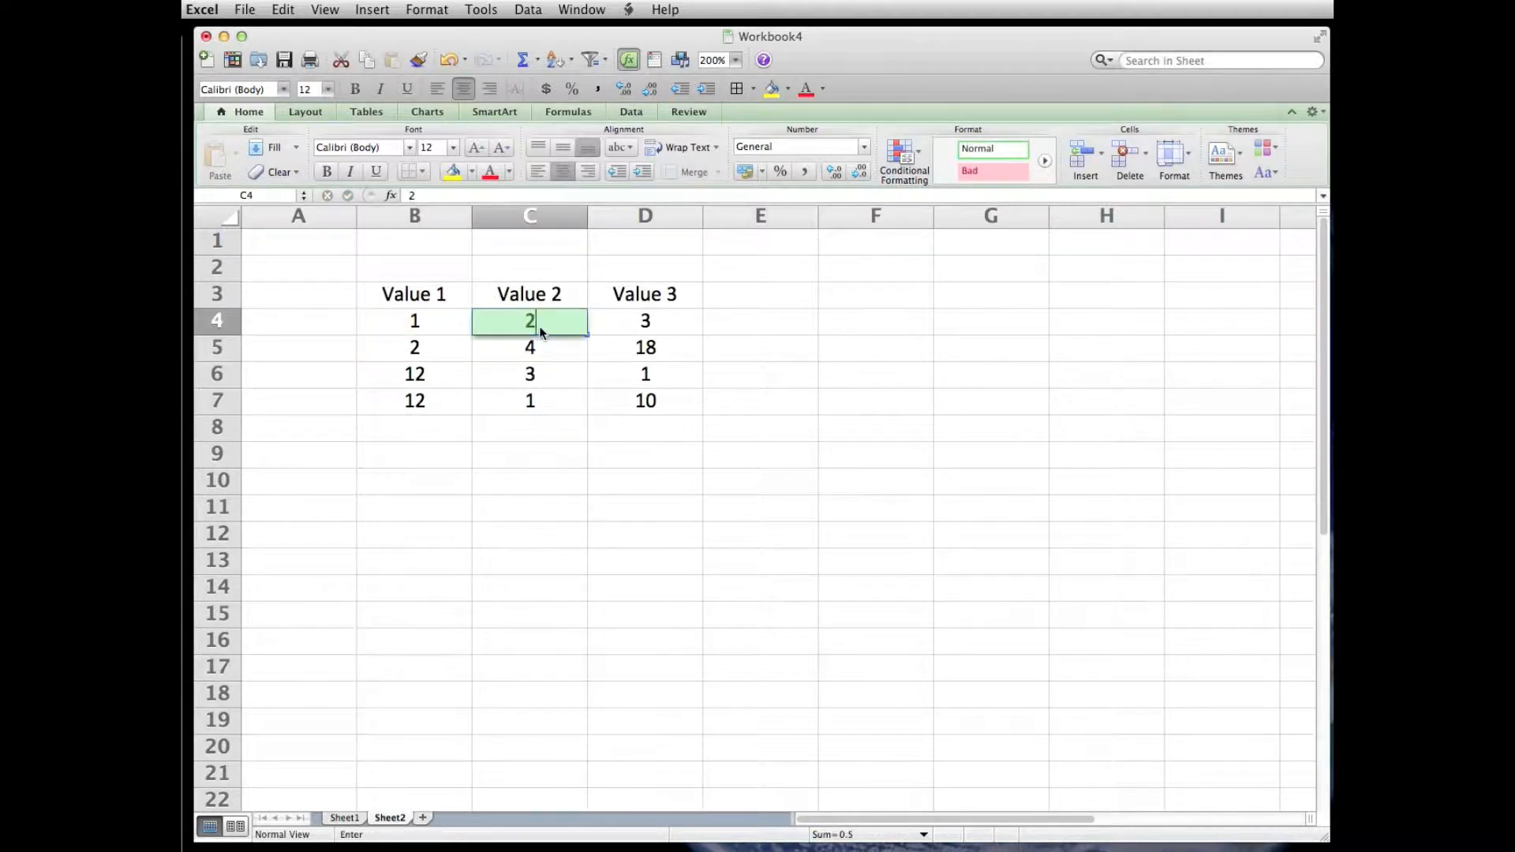
{"action": "key", "text": "Return"}
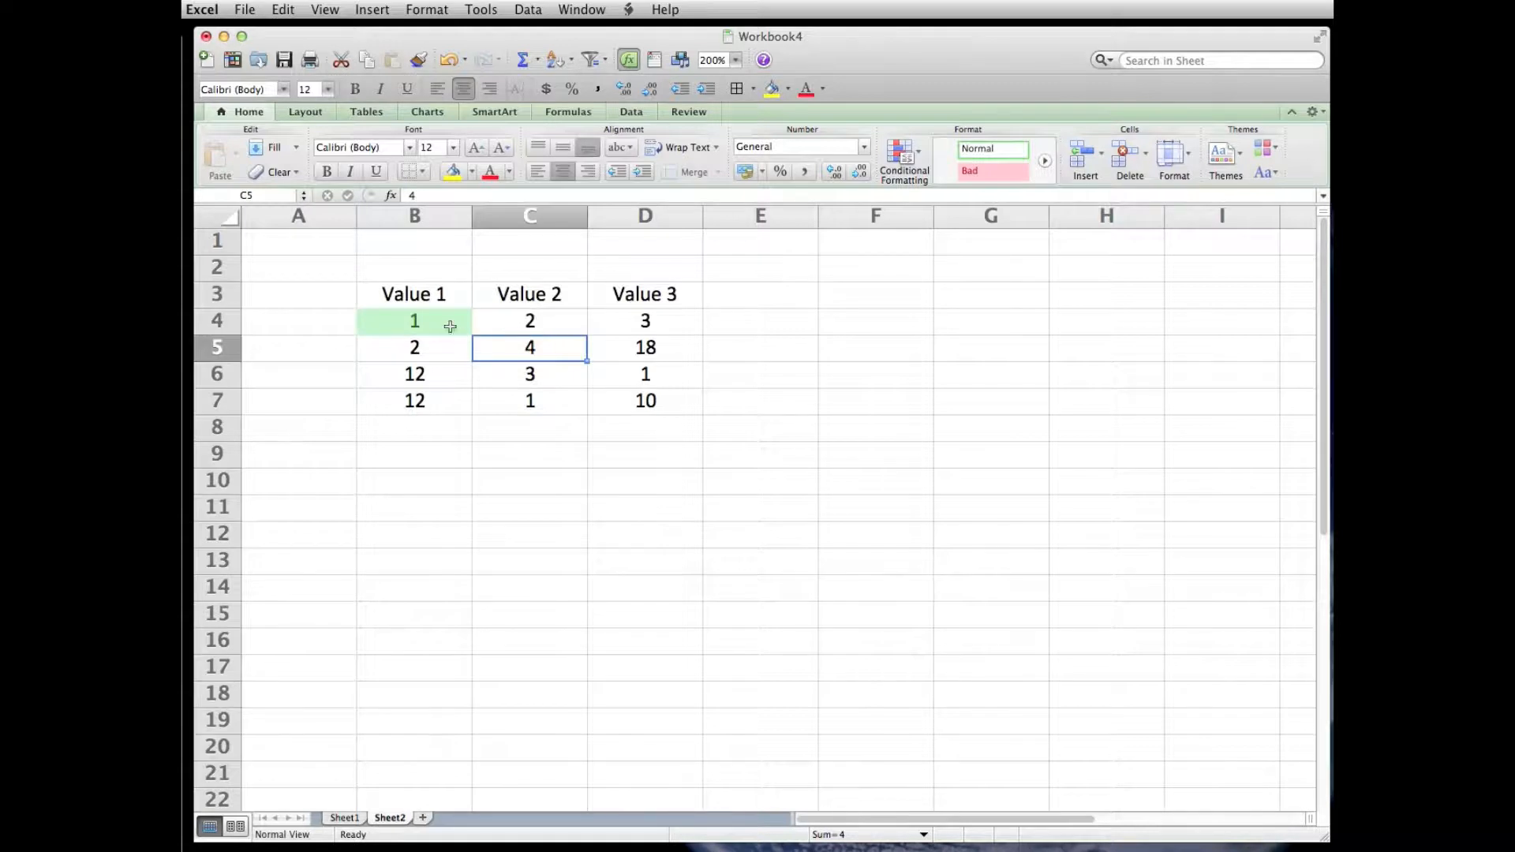
- Remove the dollar signs from the MIN range in the B4:D4 formatting rule, making its formula =AND(B4<=MIN(B4:D4))
{"action": "left_click_drag", "start_coordinate": [406, 320], "coordinate": [626, 321]}
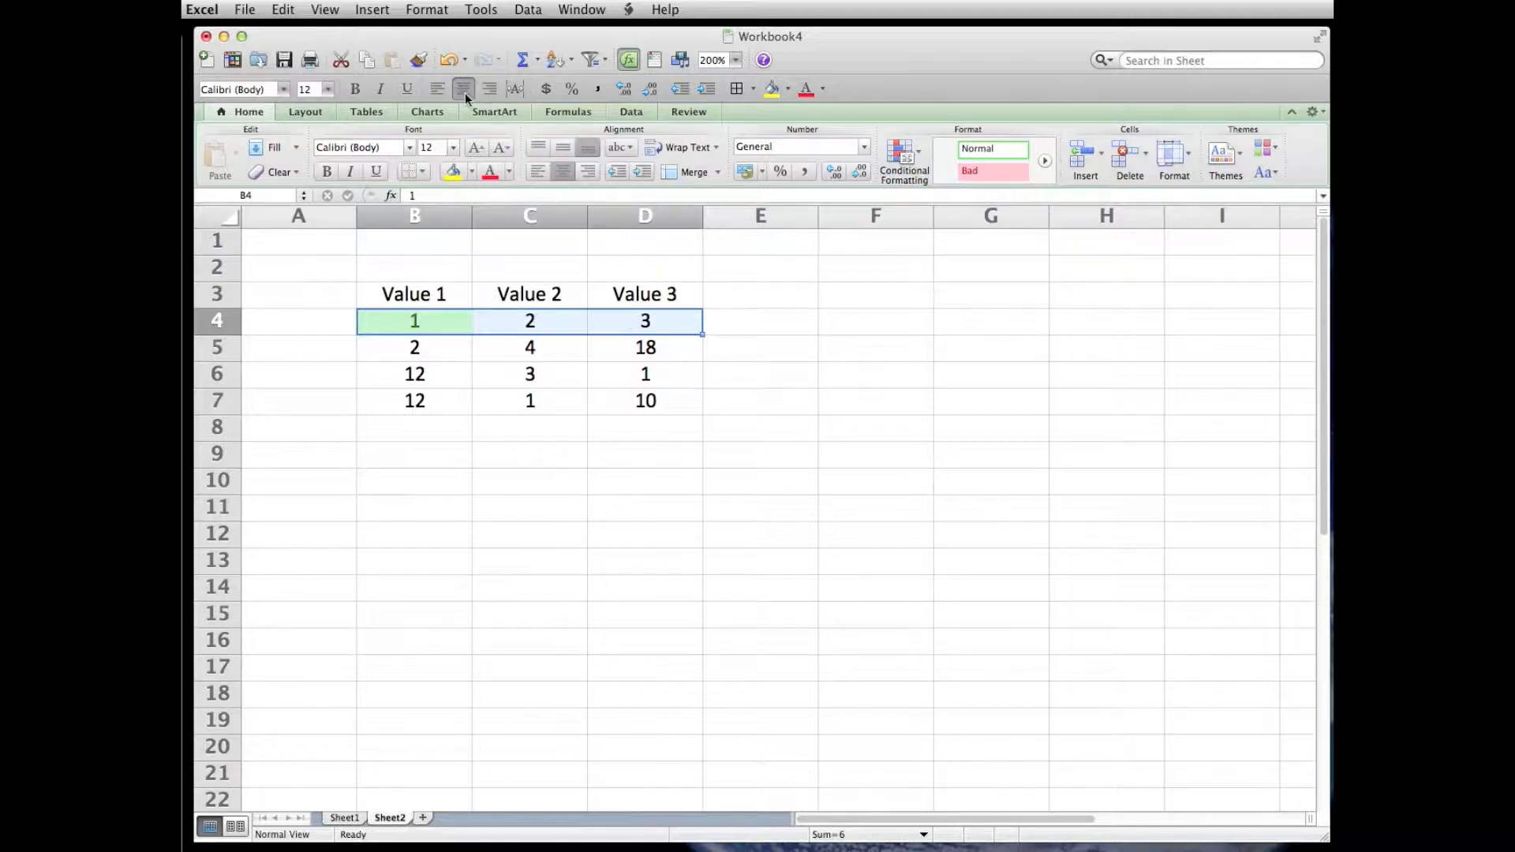
{"action": "left_click", "coordinate": [426, 11]}
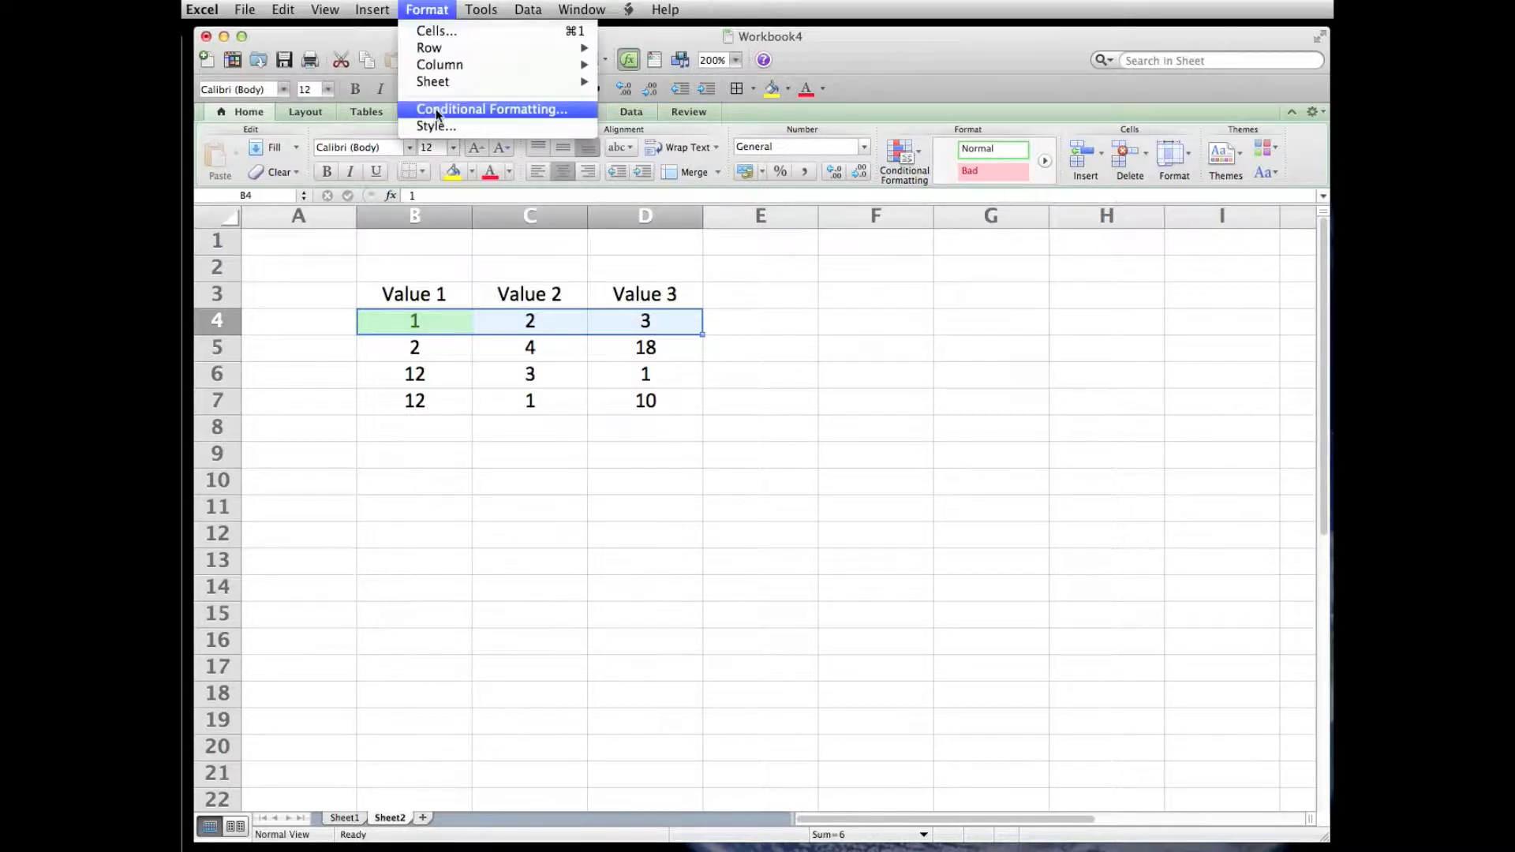
{"action": "left_click", "coordinate": [438, 108]}
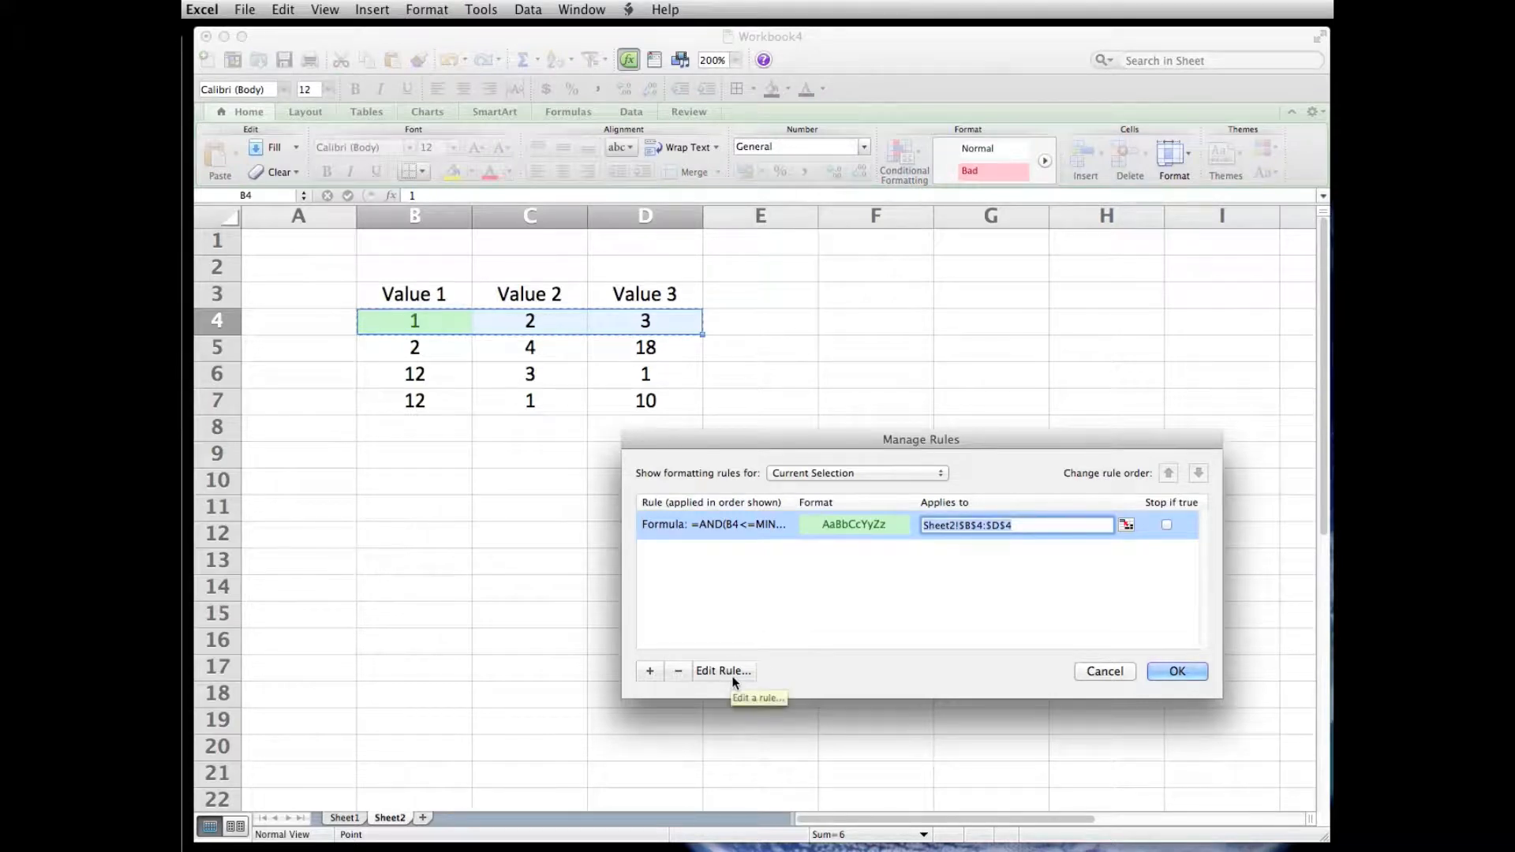
{"action": "left_click", "coordinate": [732, 677]}
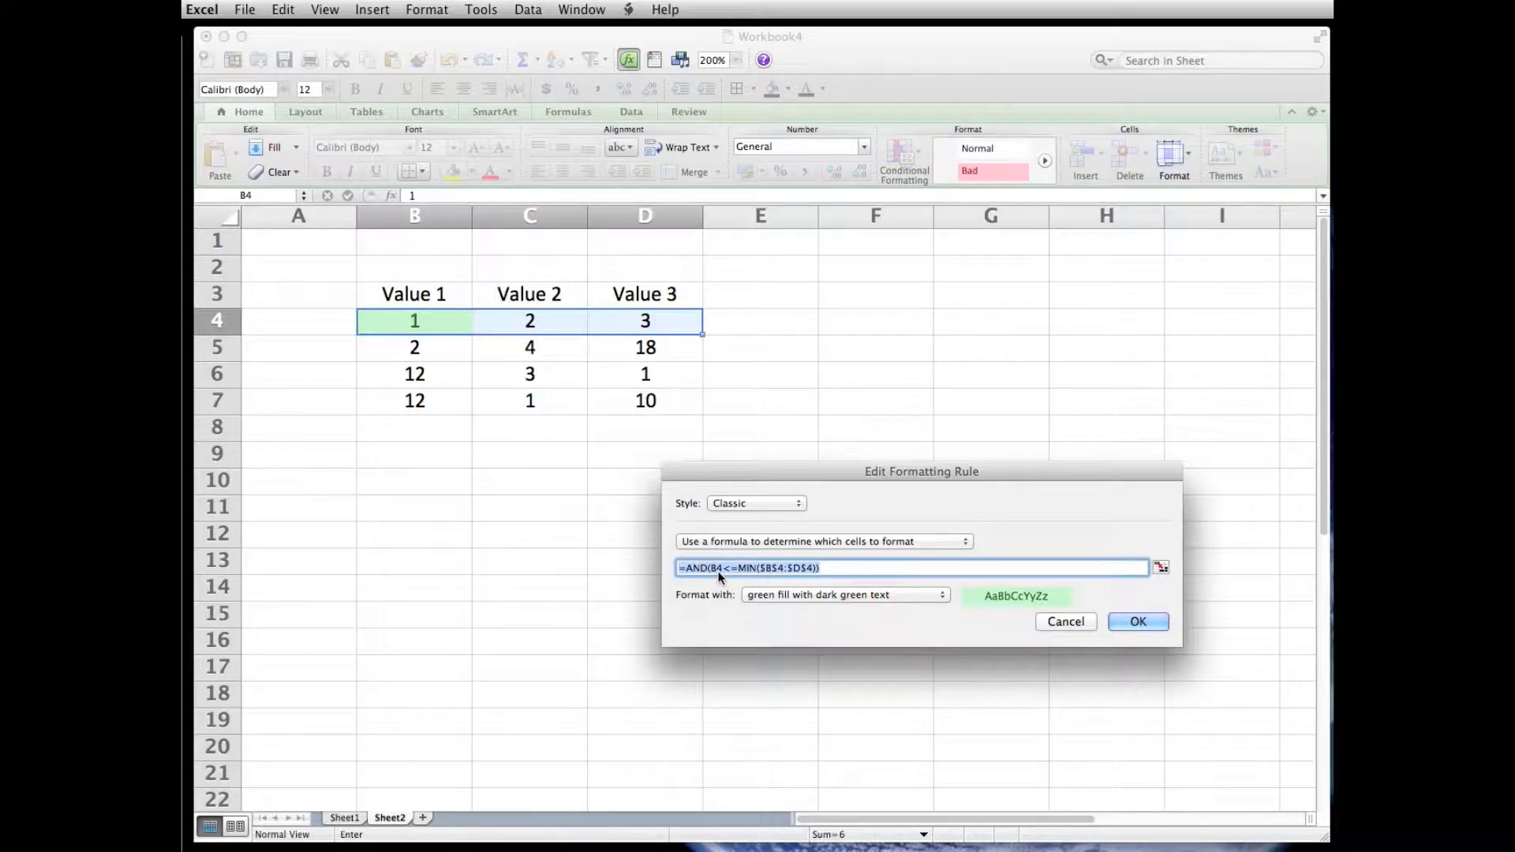
{"action": "left_click", "coordinate": [766, 569]}
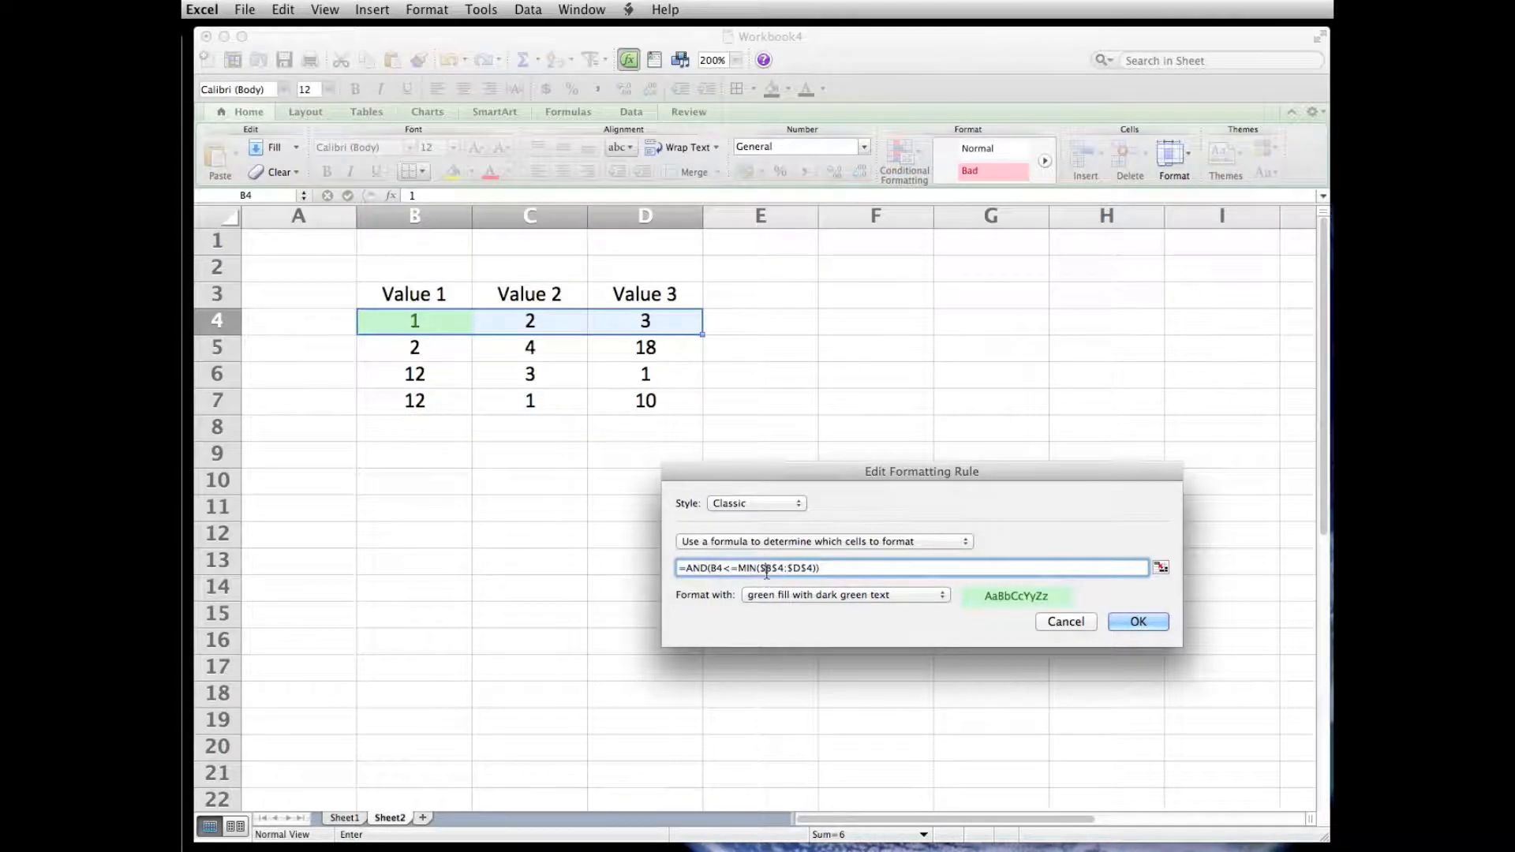
{"action": "key", "text": "BackSpace"}
{"action": "left_click", "coordinate": [773, 569]}
{"action": "key", "text": "BackSpace"}
{"action": "left_click", "coordinate": [781, 569]}
{"action": "key", "text": "BackSpace"}
{"action": "left_click", "coordinate": [790, 569]}
{"action": "key", "text": "BackSpace"}
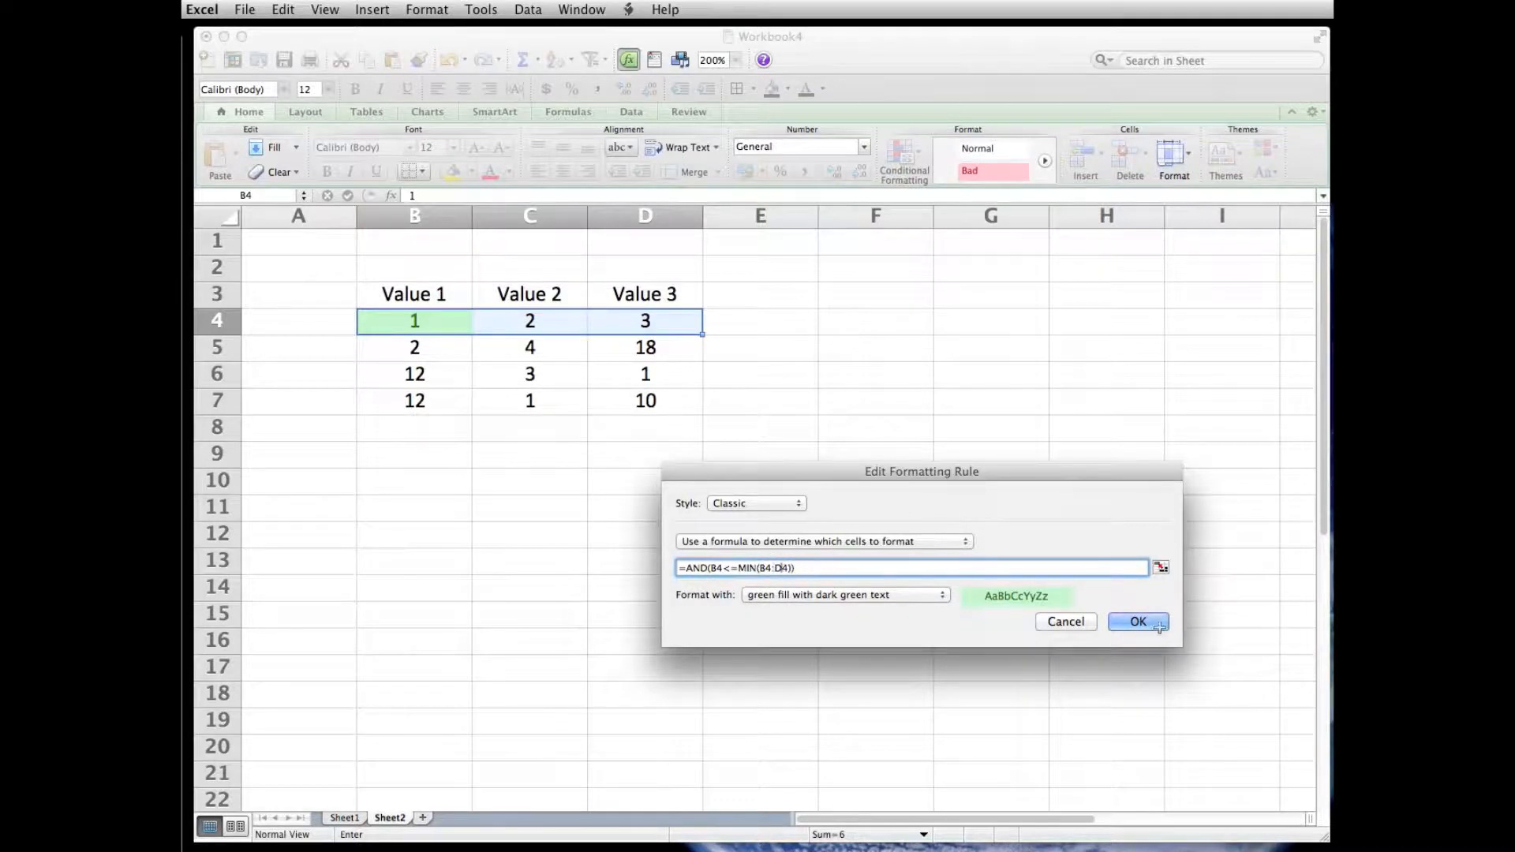
{"action": "left_click", "coordinate": [1155, 626]}
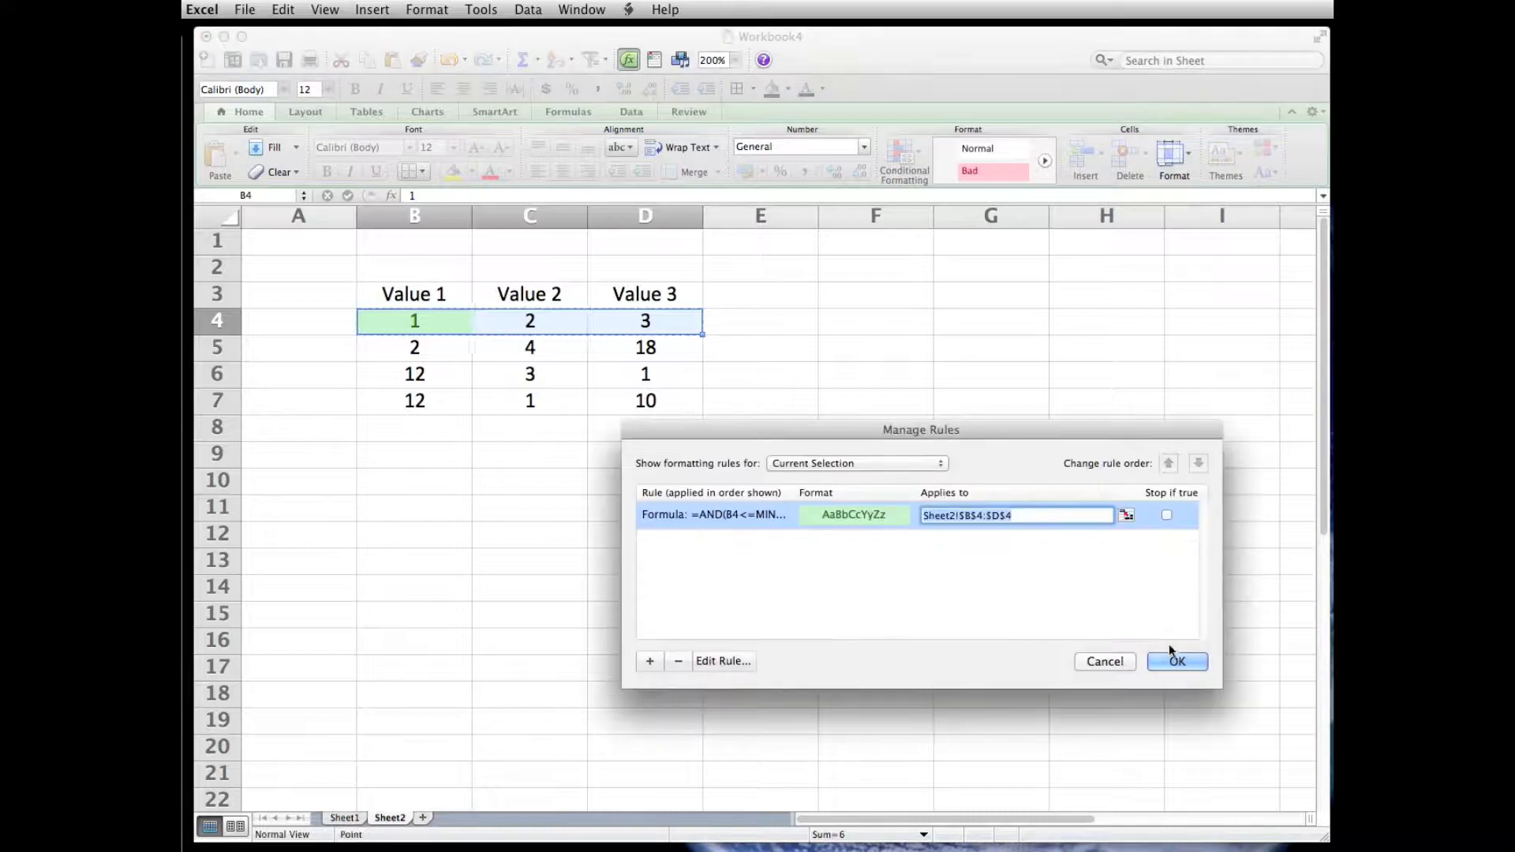
{"action": "left_click", "coordinate": [1176, 662]}
{"action": "left_click", "coordinate": [756, 667]}
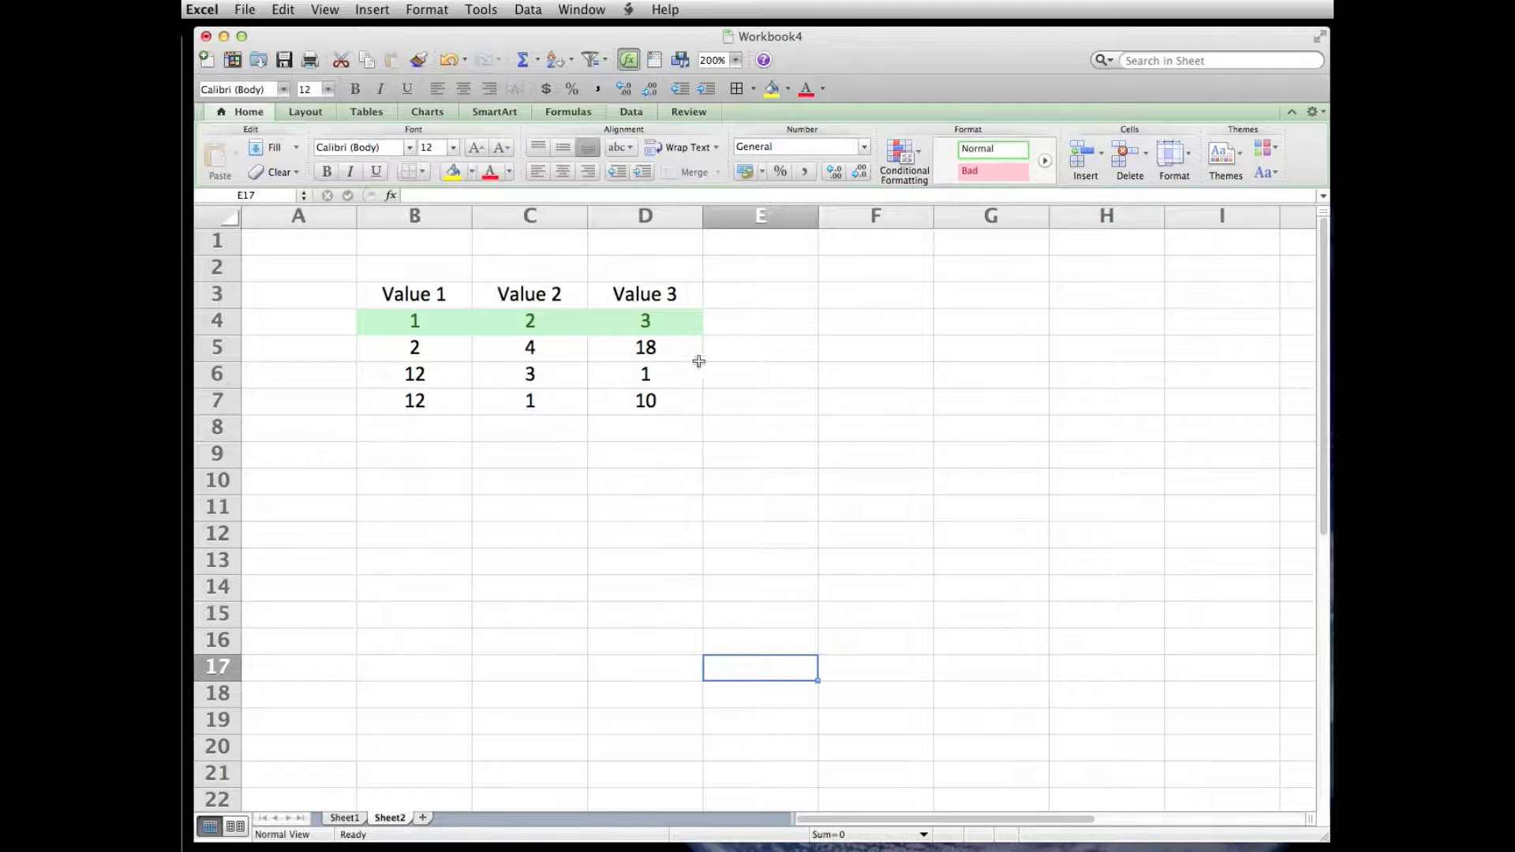
- Test the relative-range rule by entering -1 in cell E4 and 0.5 in cell C4
{"action": "left_click", "coordinate": [761, 323]}
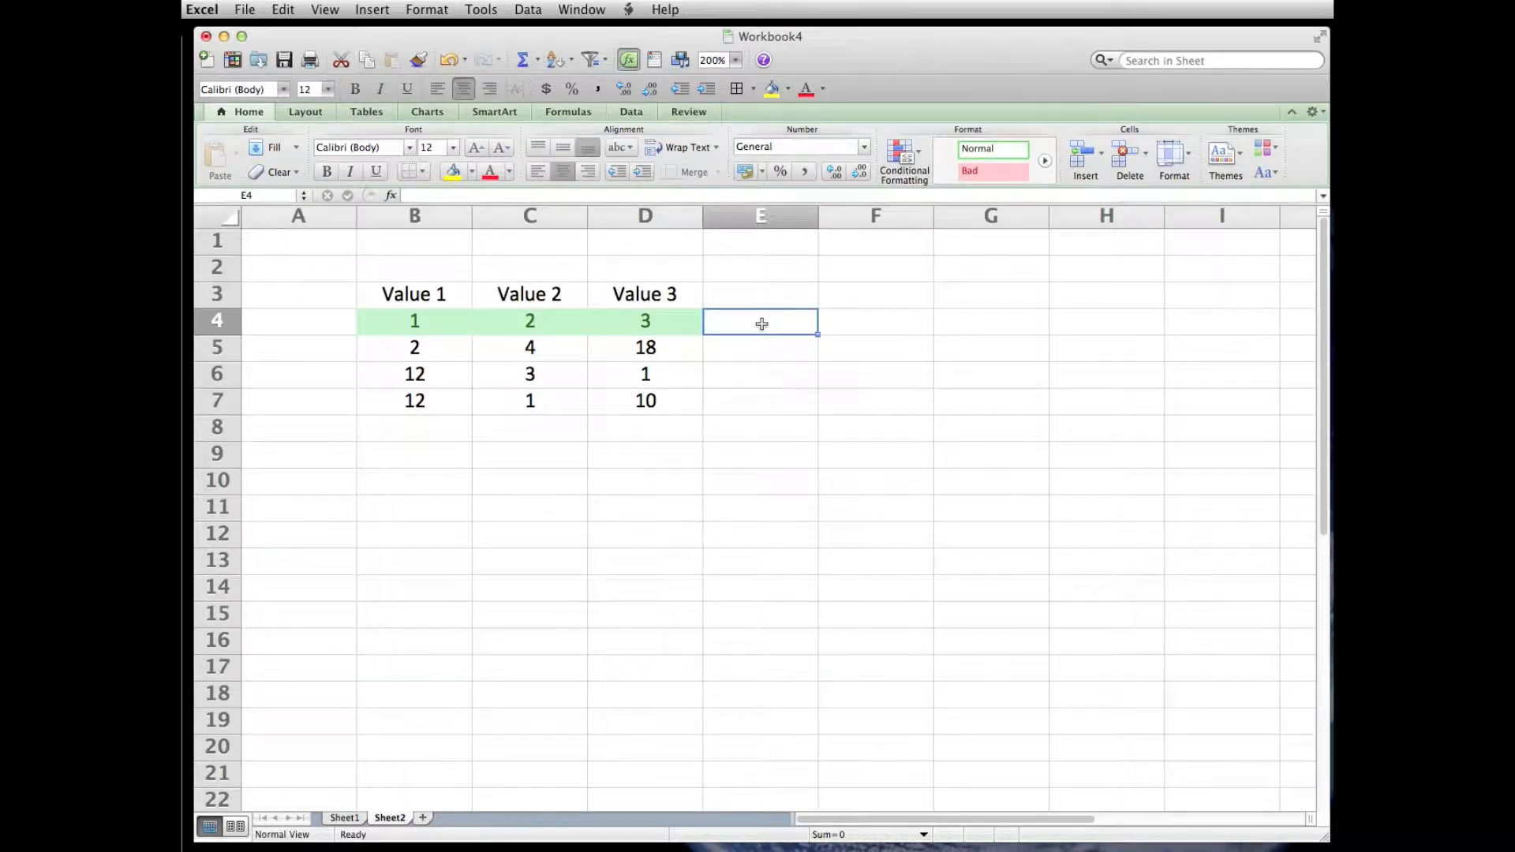
{"action": "type", "text": "-1"}
{"action": "key", "text": "Return"}
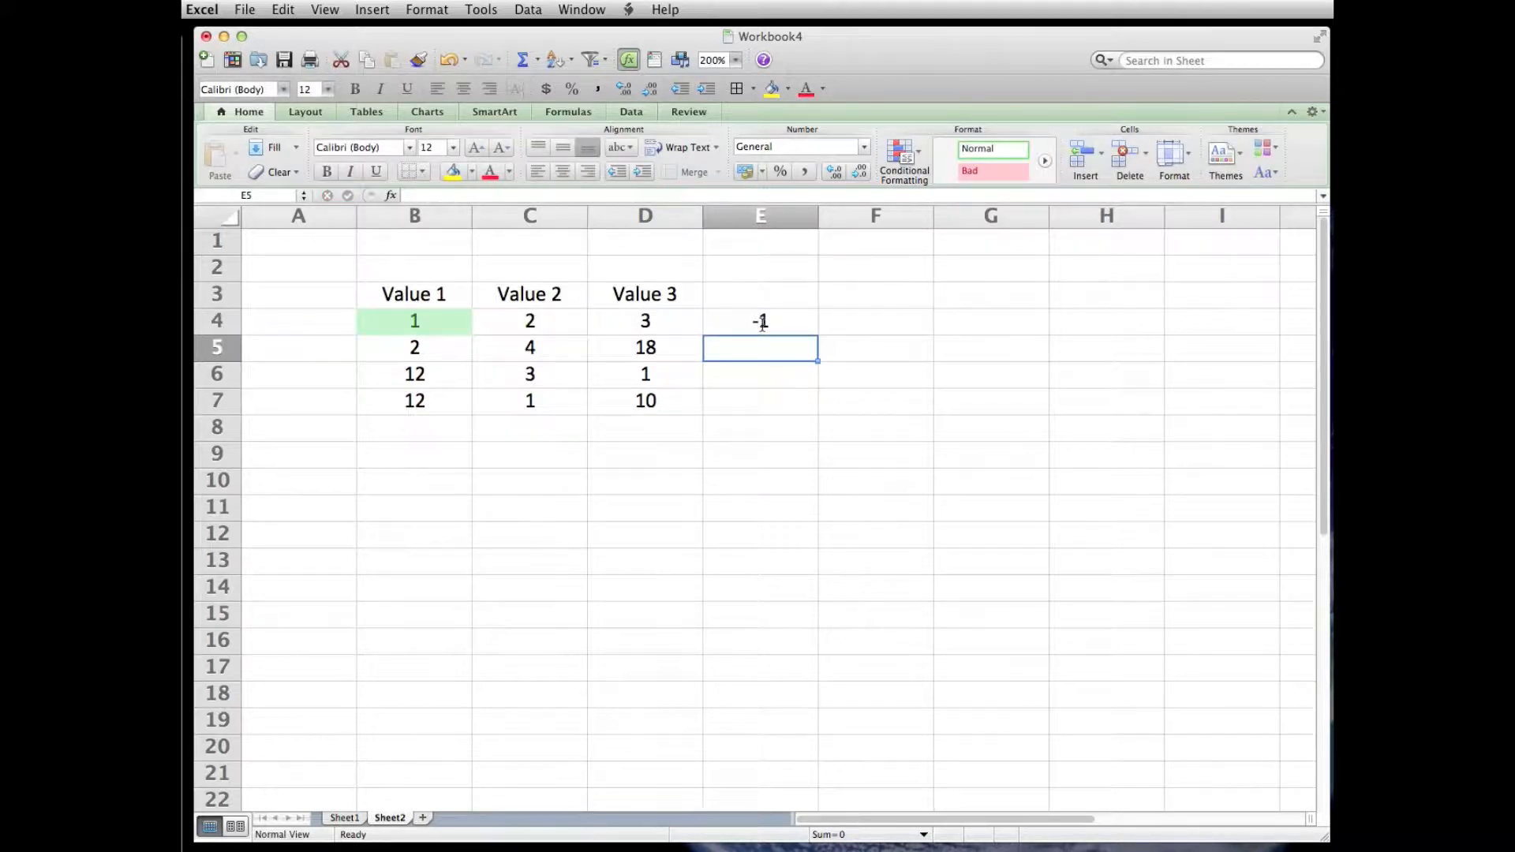
{"action": "left_click", "coordinate": [528, 322]}
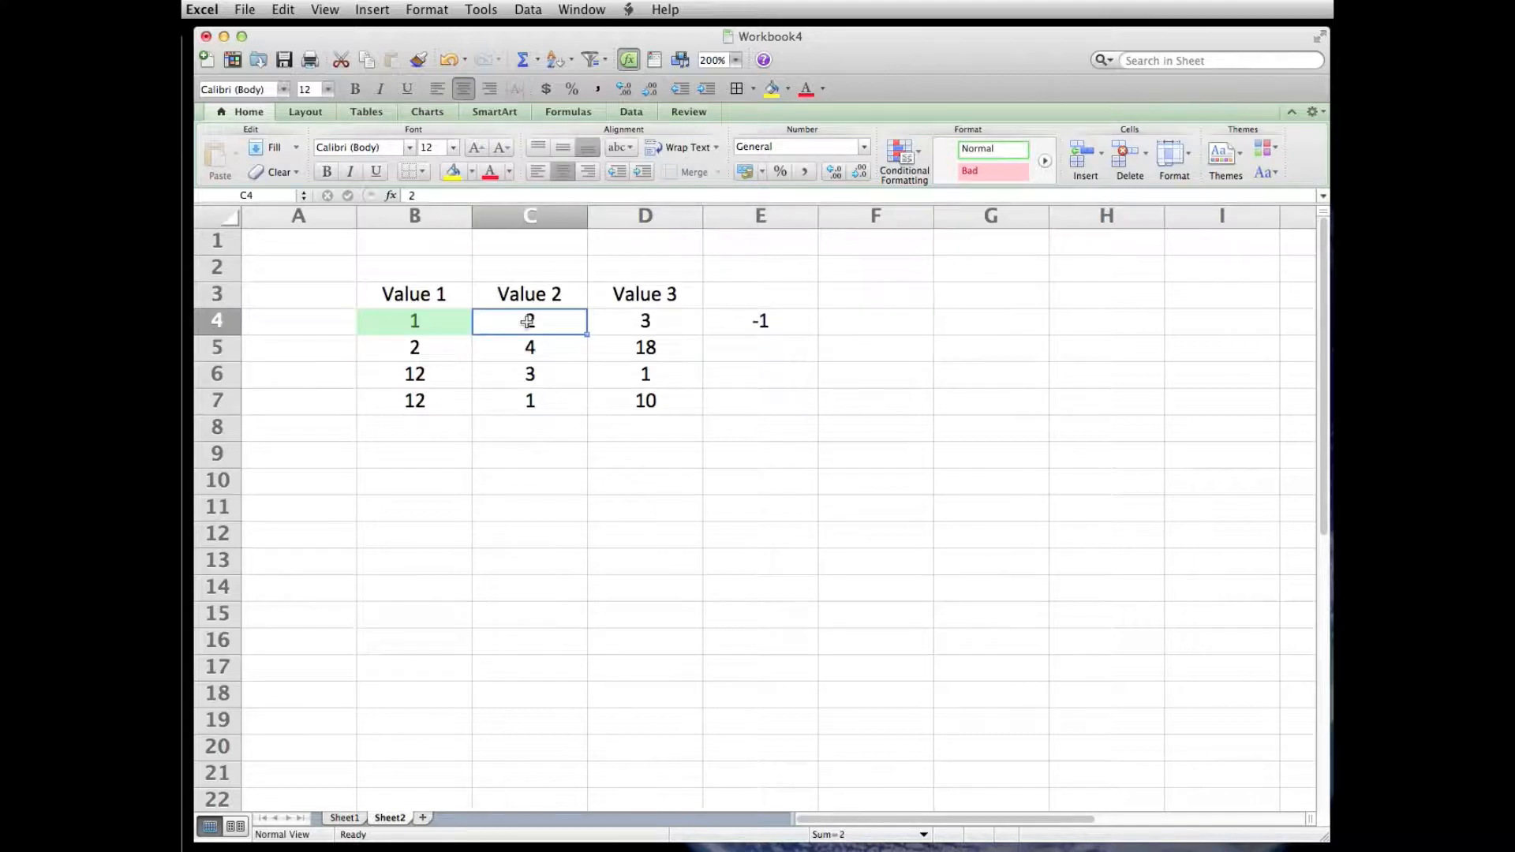
{"action": "type", "text": "0,5"}
{"action": "key", "text": "Return"}
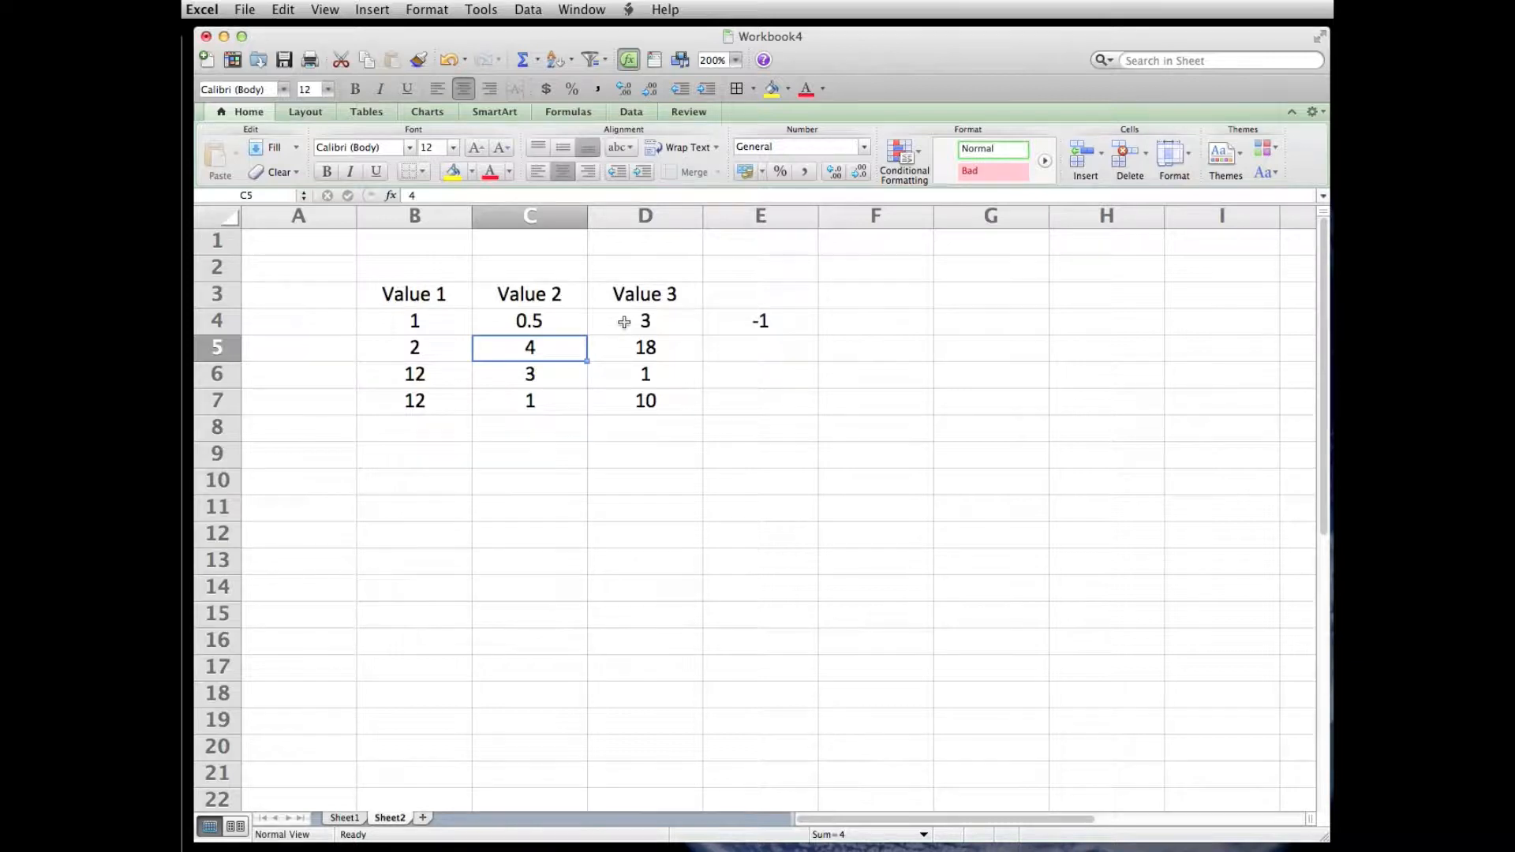
{"action": "left_click_drag", "start_coordinate": [623, 322], "coordinate": [847, 323]}
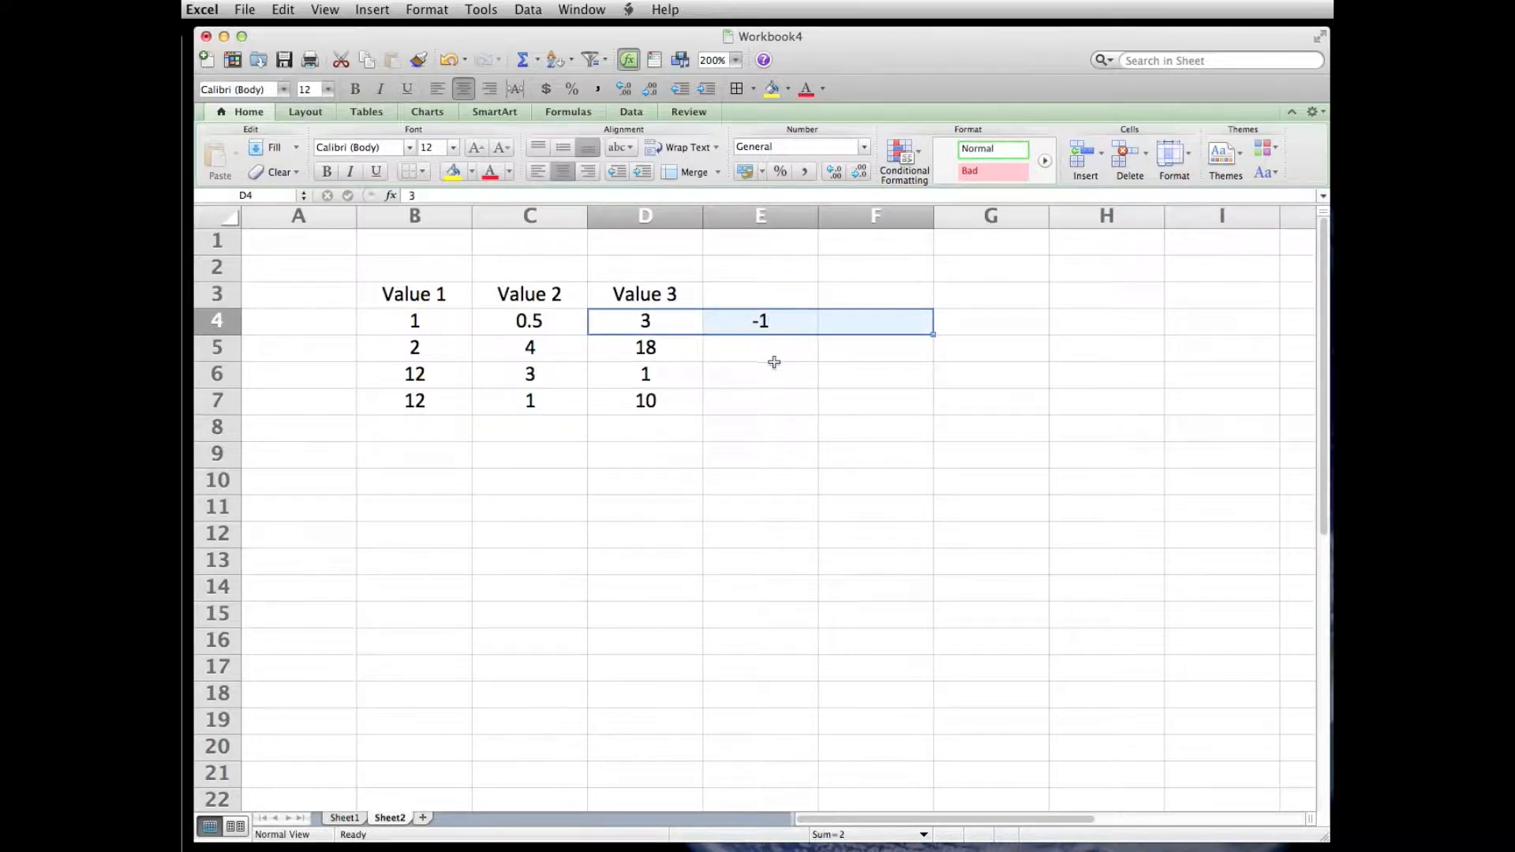
{"action": "left_click", "coordinate": [768, 408]}
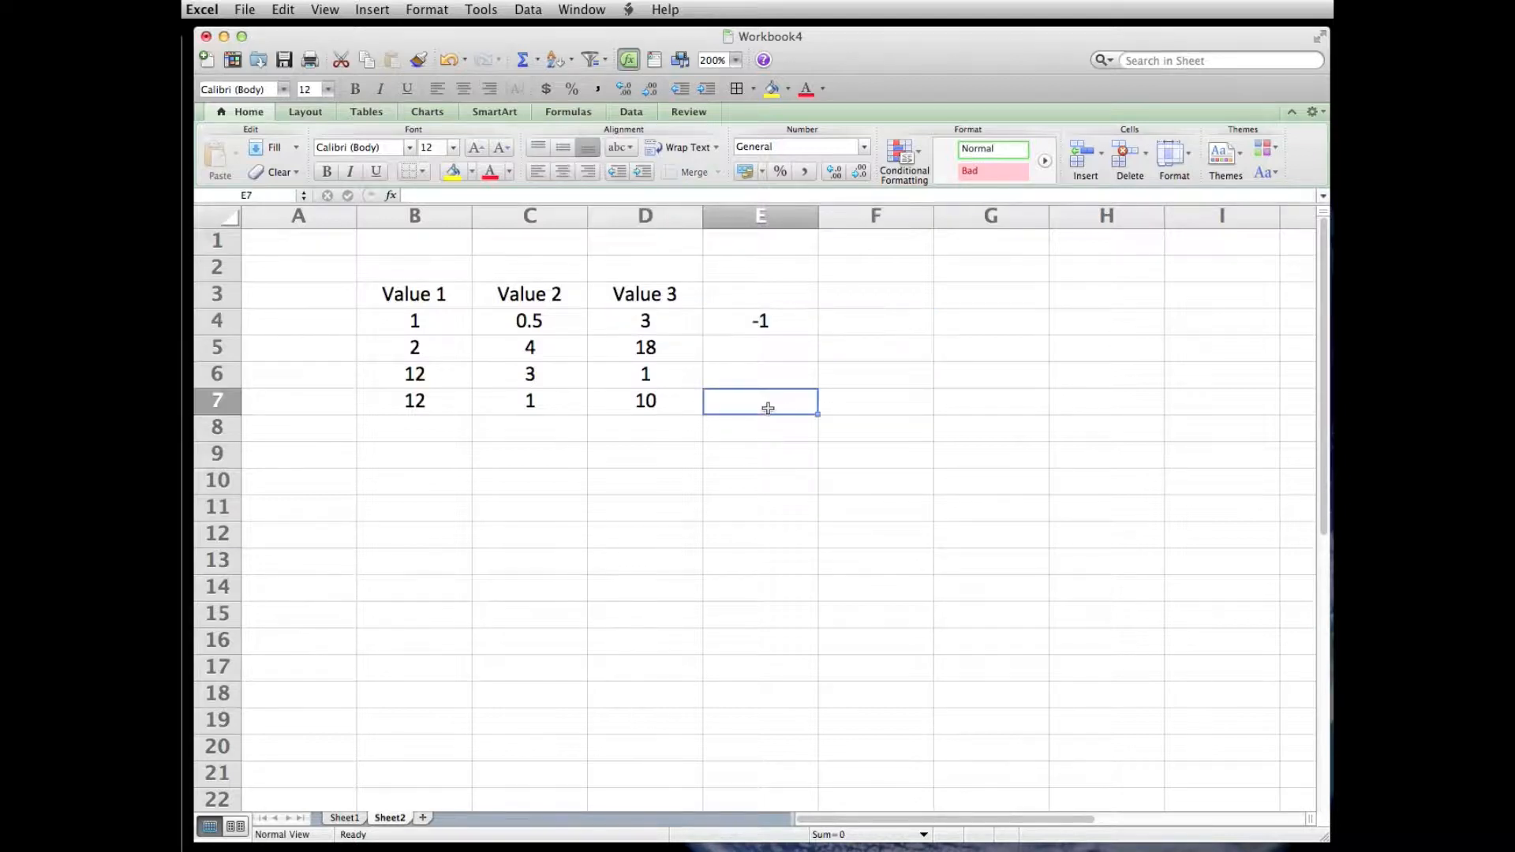
- Edit the conditional formatting rule on B4:D4 to anchor the MIN range in its formula with dollar signs again
{"action": "left_click_drag", "start_coordinate": [425, 325], "coordinate": [646, 321]}
{"action": "left_click", "coordinate": [430, 10]}
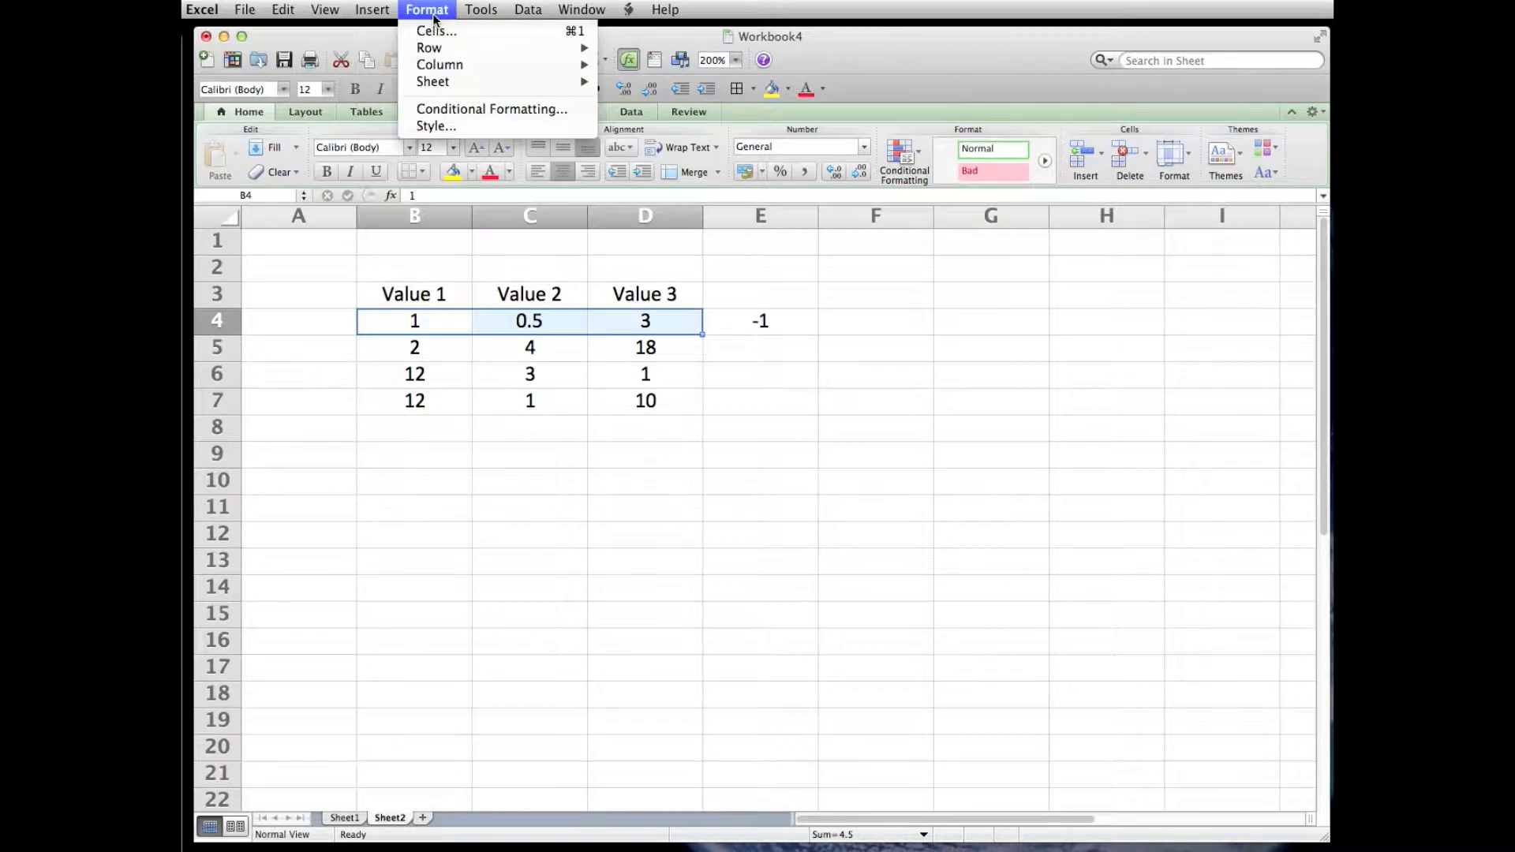
{"action": "left_click", "coordinate": [455, 108]}
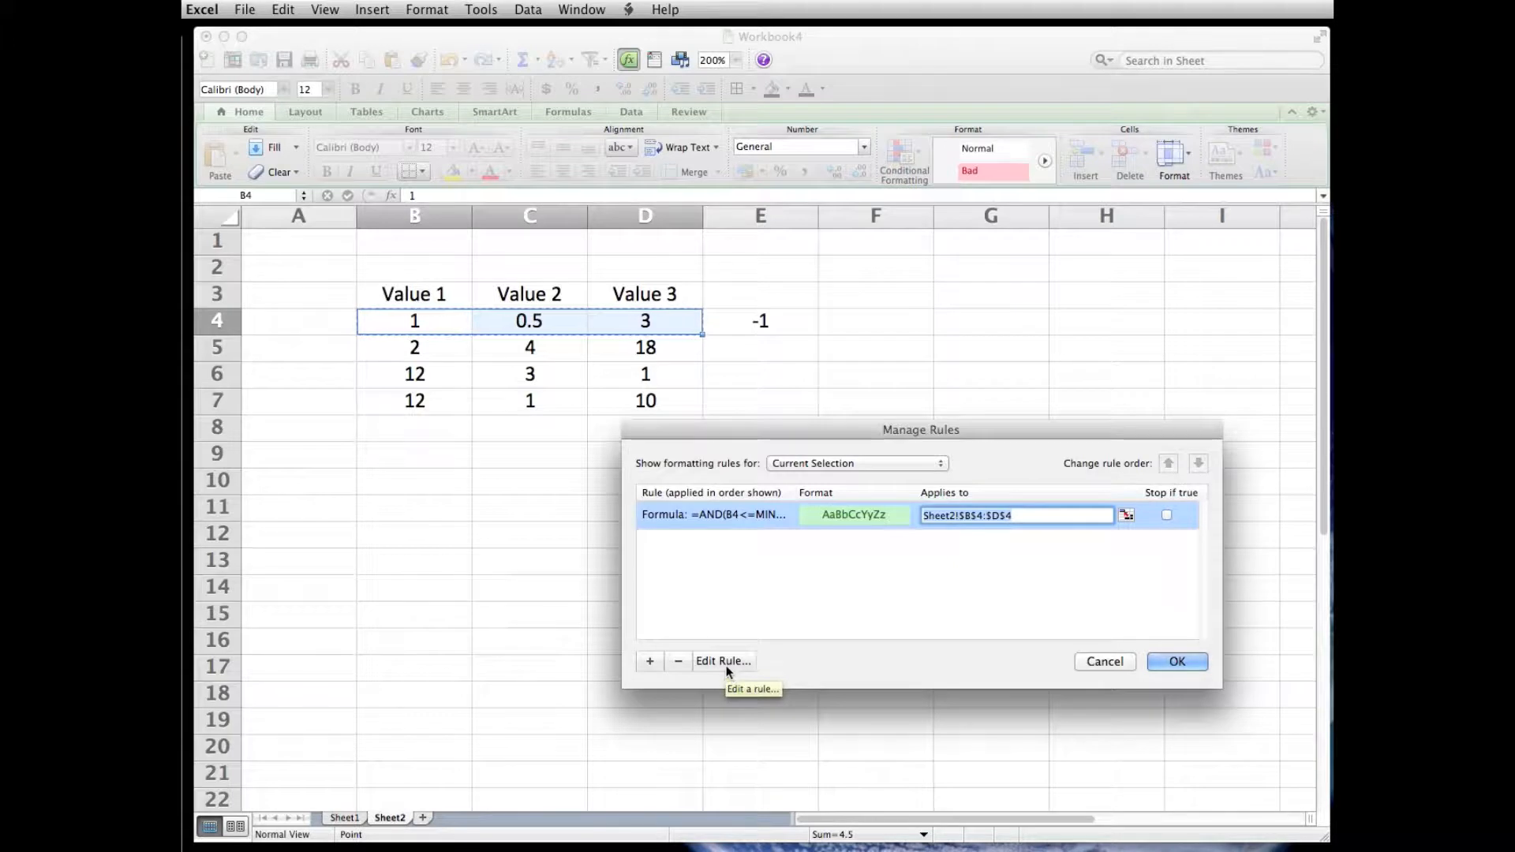
{"action": "left_click", "coordinate": [726, 665]}
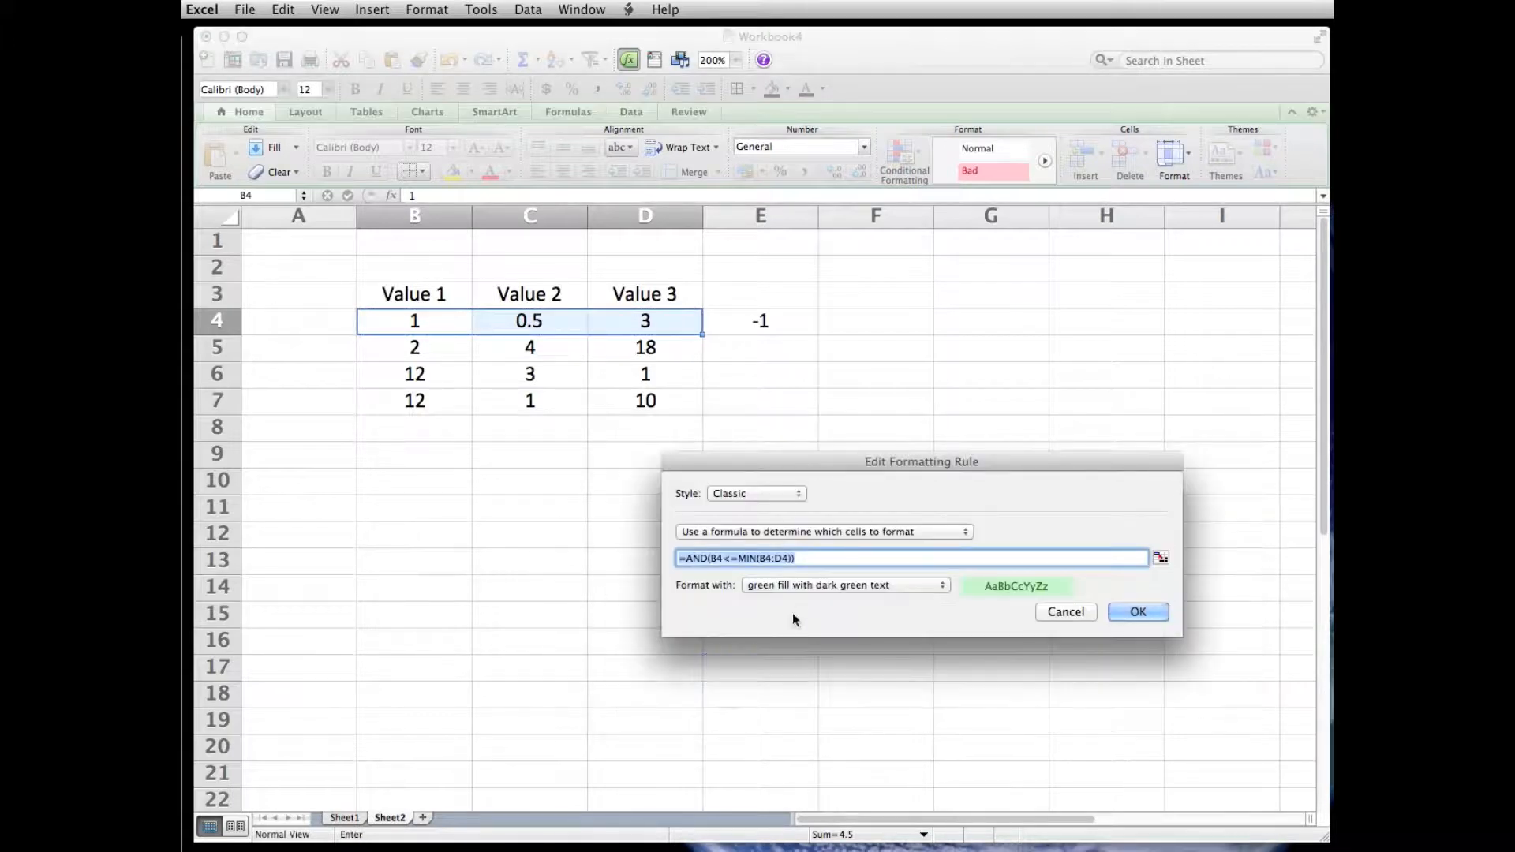
{"action": "left_click", "coordinate": [759, 559]}
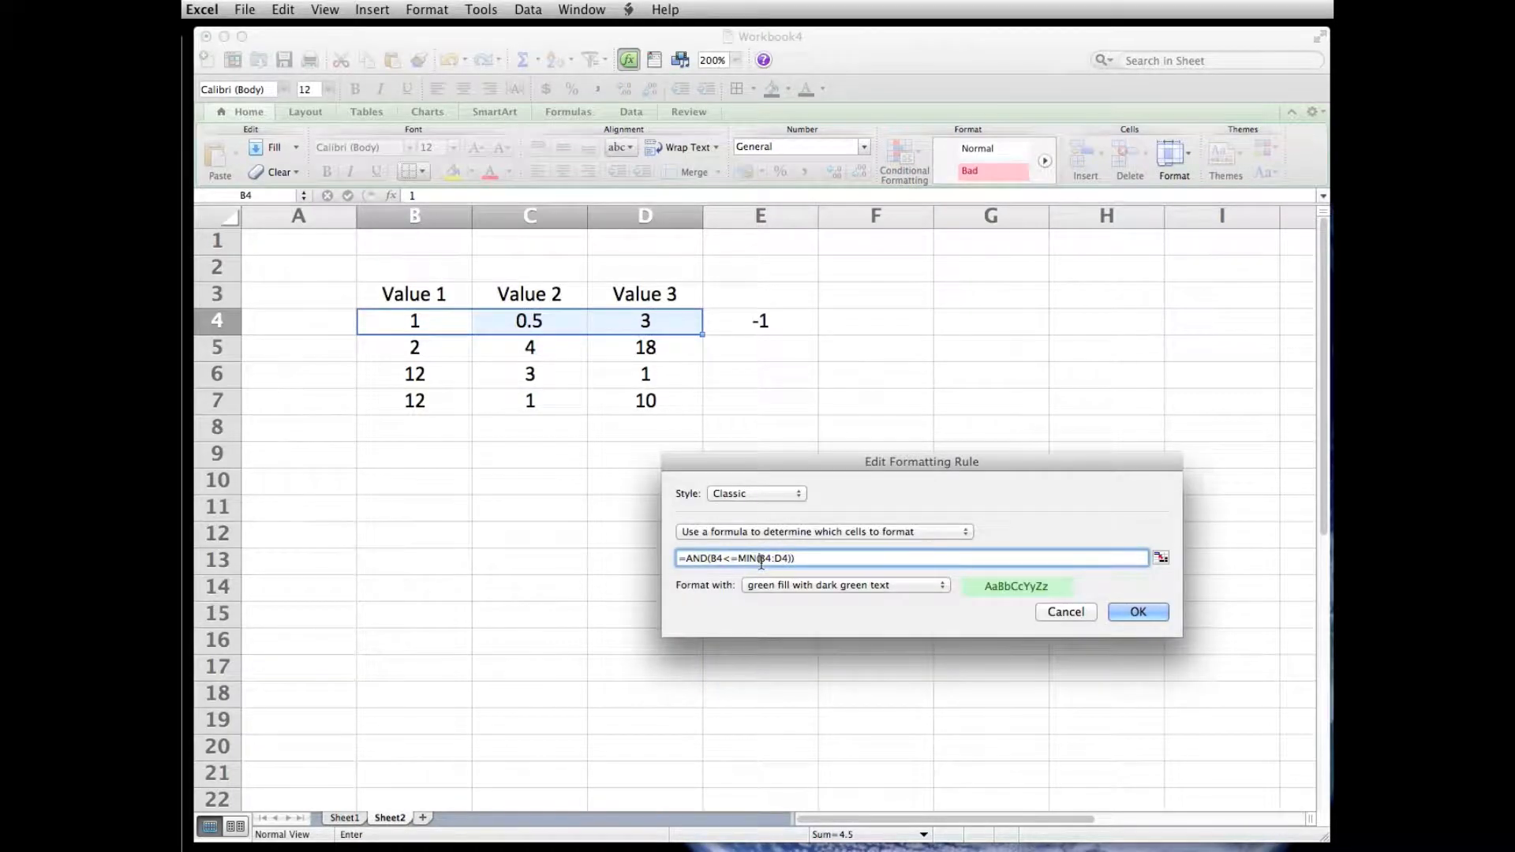
{"action": "type", "text": "$B$"}
{"action": "left_click", "coordinate": [786, 560]}
{"action": "type", "text": "$D$"}
{"action": "left_click", "coordinate": [1124, 619]}
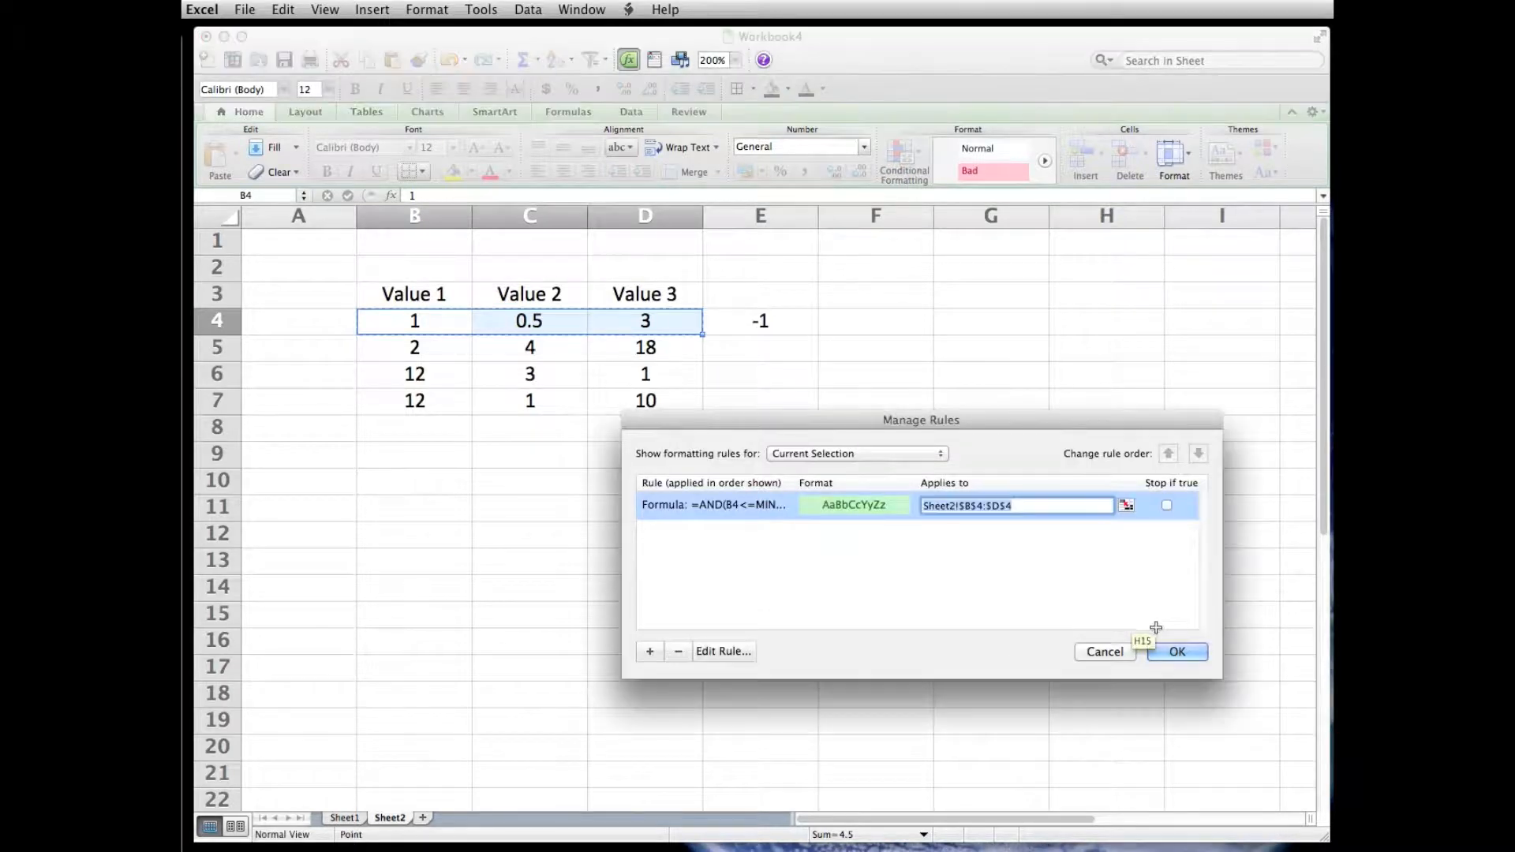
{"action": "left_click", "coordinate": [1170, 655]}
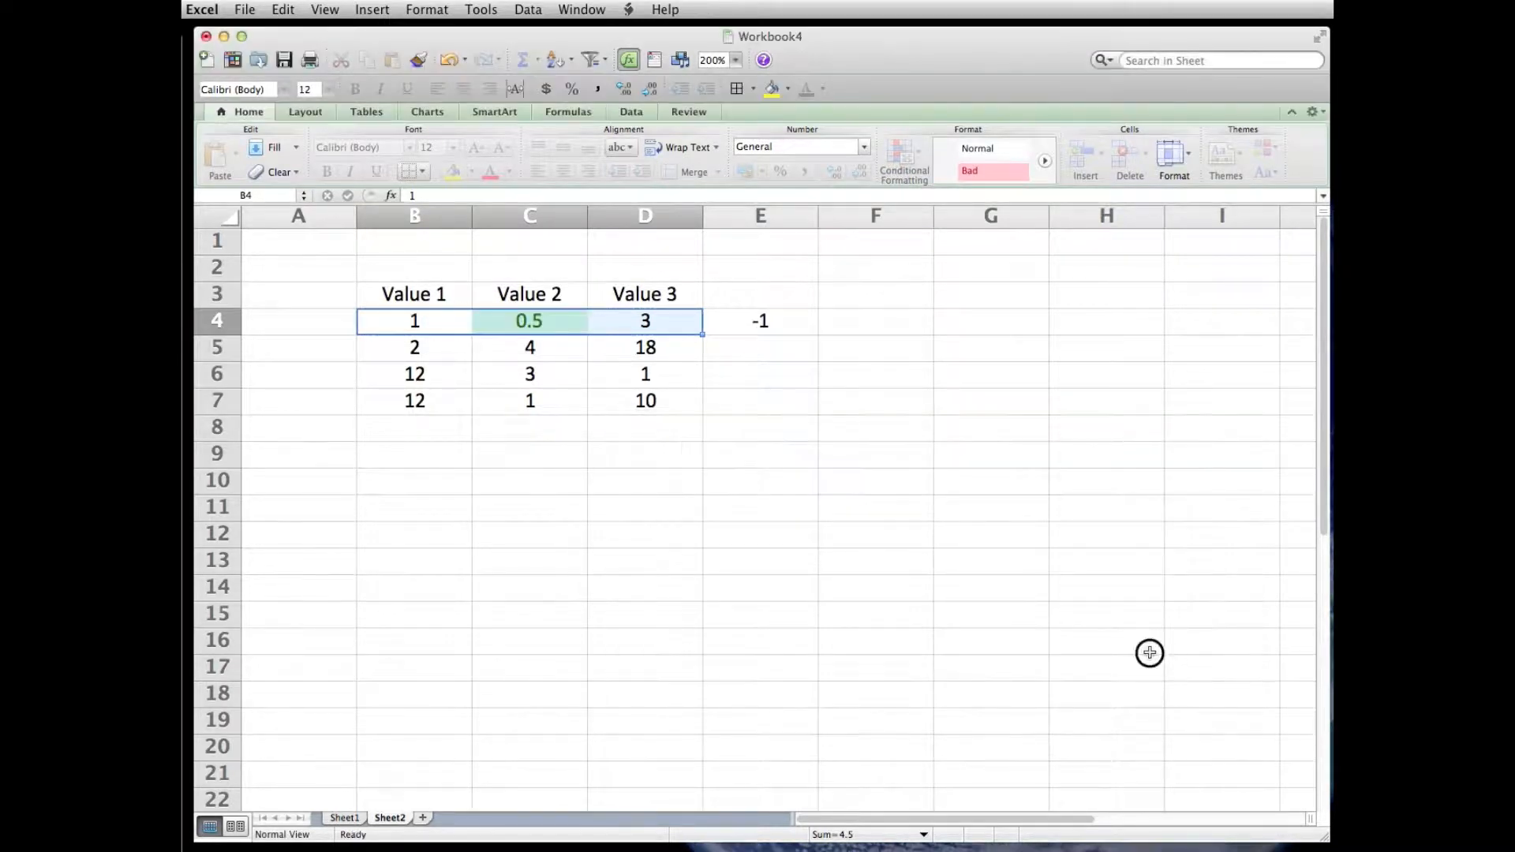
{"action": "left_click", "coordinate": [1150, 653]}
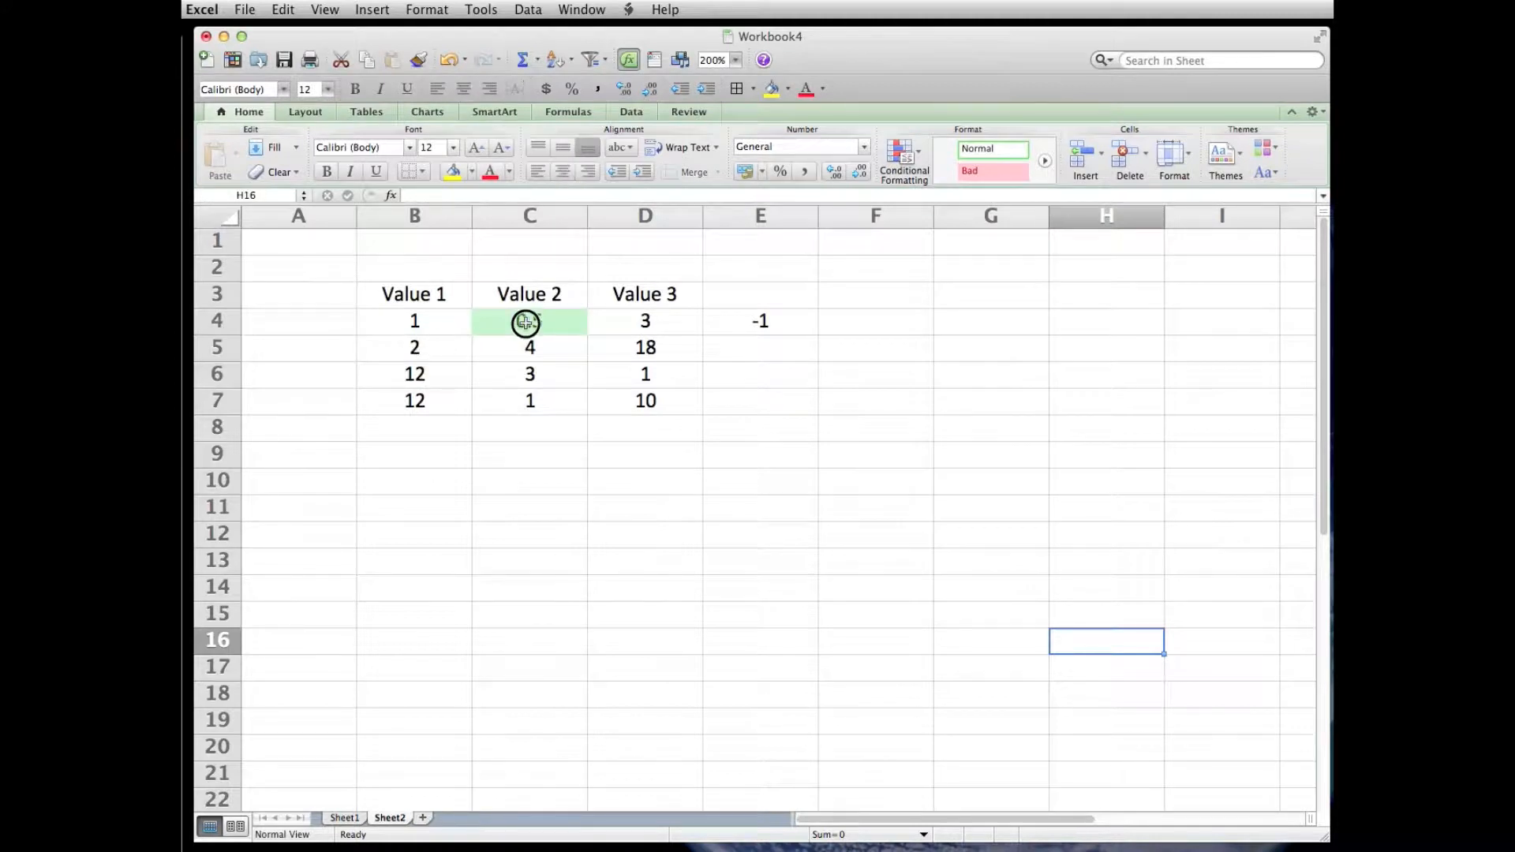
- Set cell C4 back to 2 and clear the test value from cell E4
{"action": "left_click", "coordinate": [526, 322]}
{"action": "type", "text": "2"}
{"action": "key", "text": "Return"}
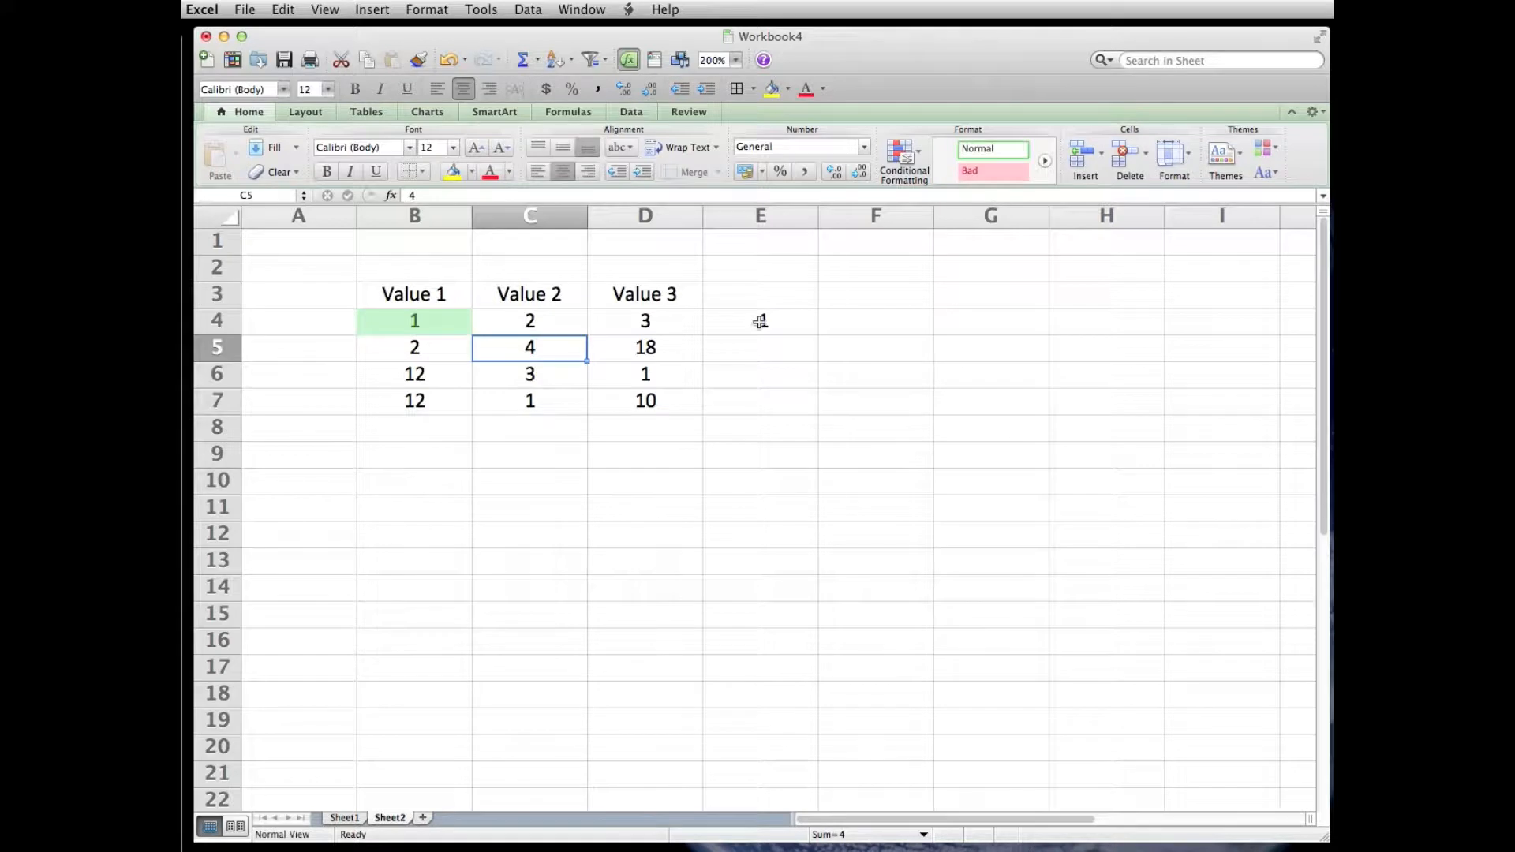
{"action": "left_click", "coordinate": [760, 321]}
{"action": "key", "text": "BackSpace"}
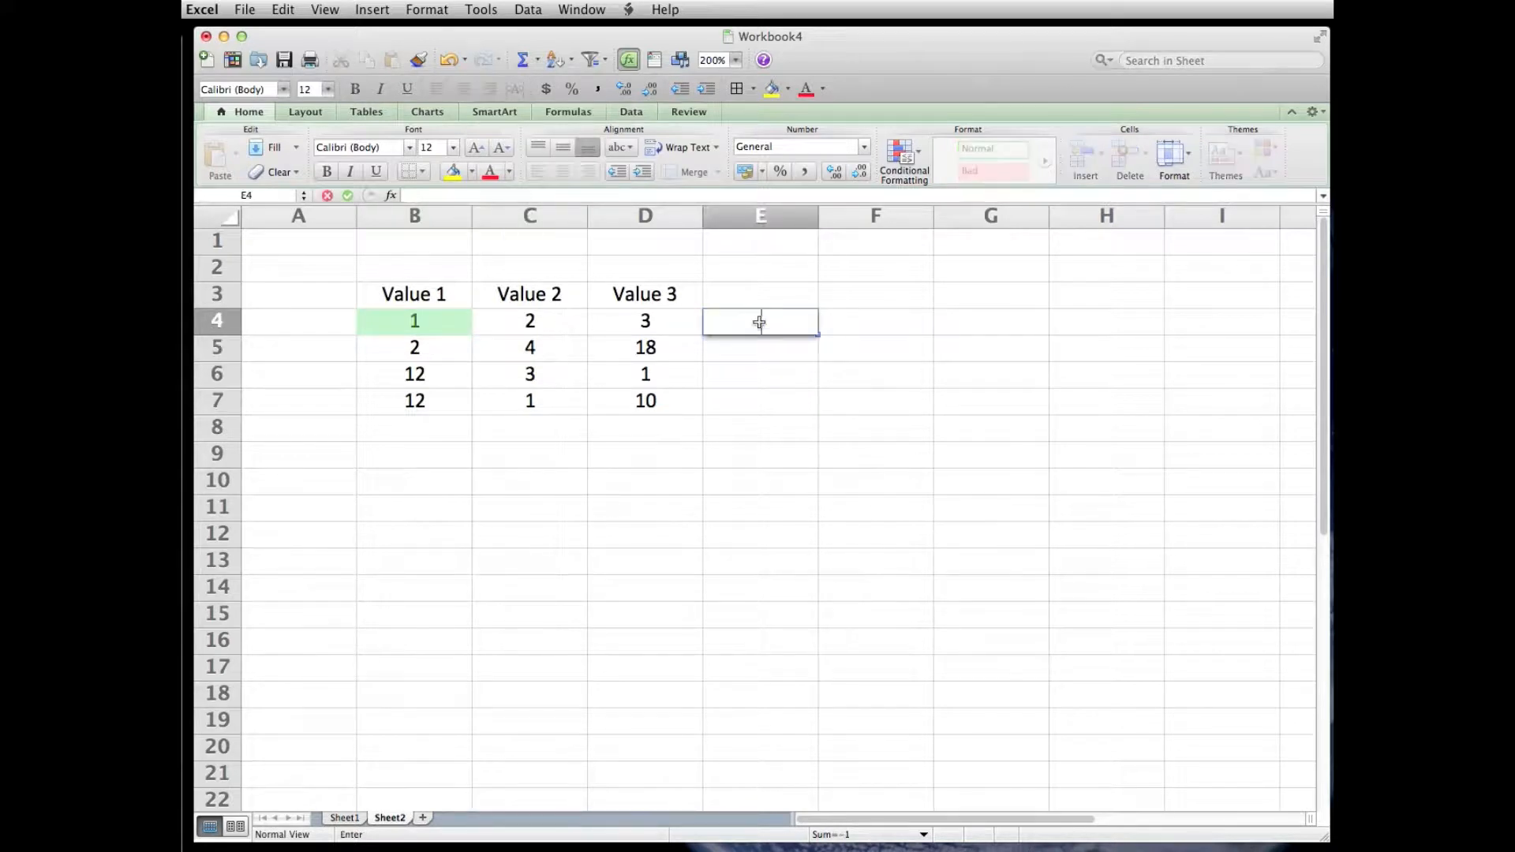
{"action": "left_click", "coordinate": [796, 458]}
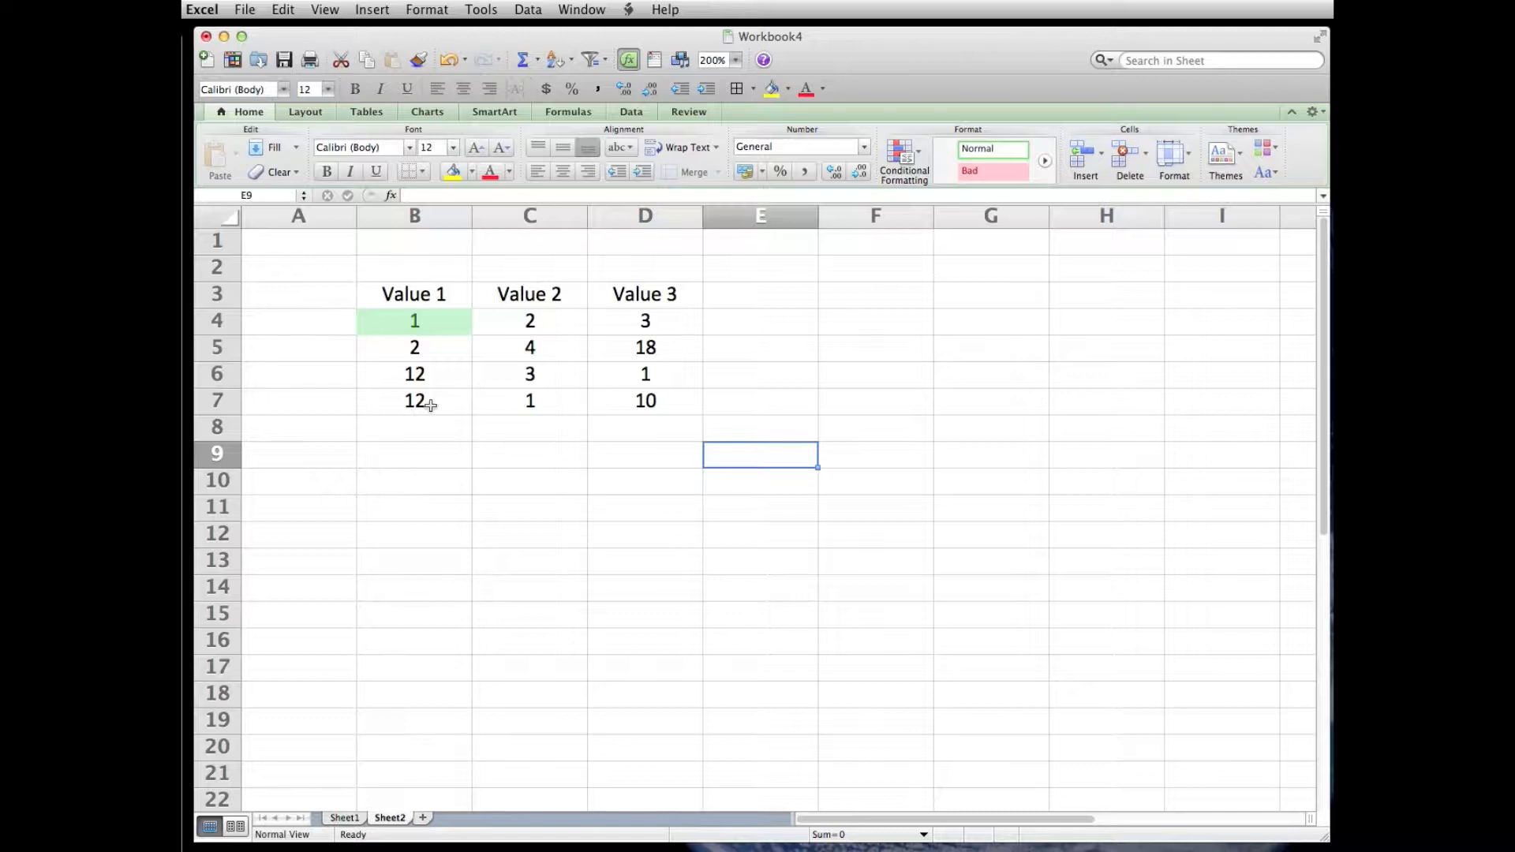
{"action": "left_click", "coordinate": [415, 325]}
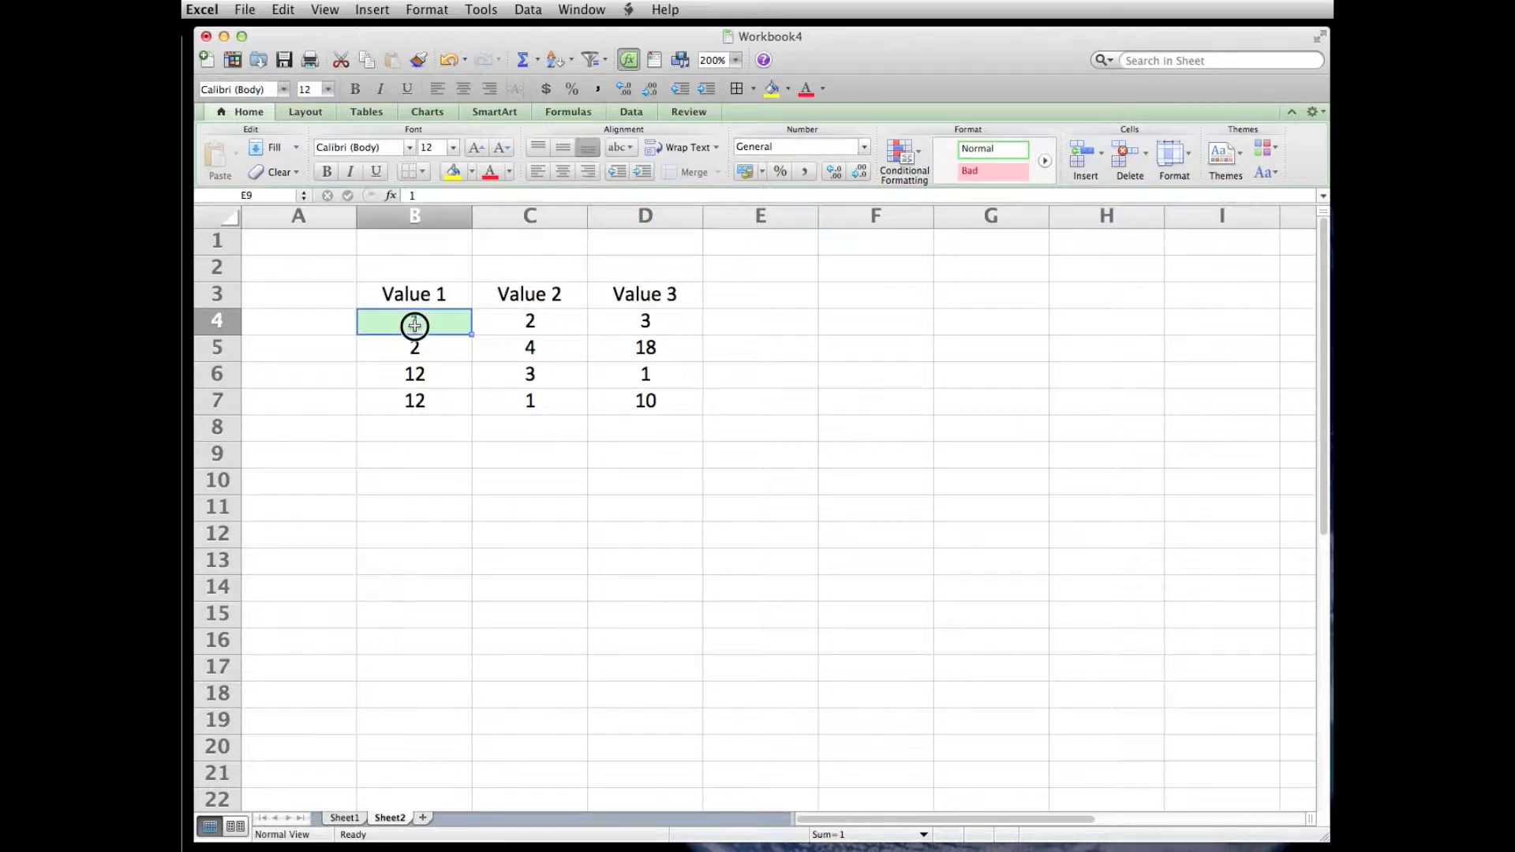
- Copy the formatting of B4:D4 onto B5:D7 with the format painter
{"action": "left_click_drag", "start_coordinate": [414, 326], "coordinate": [637, 330]}
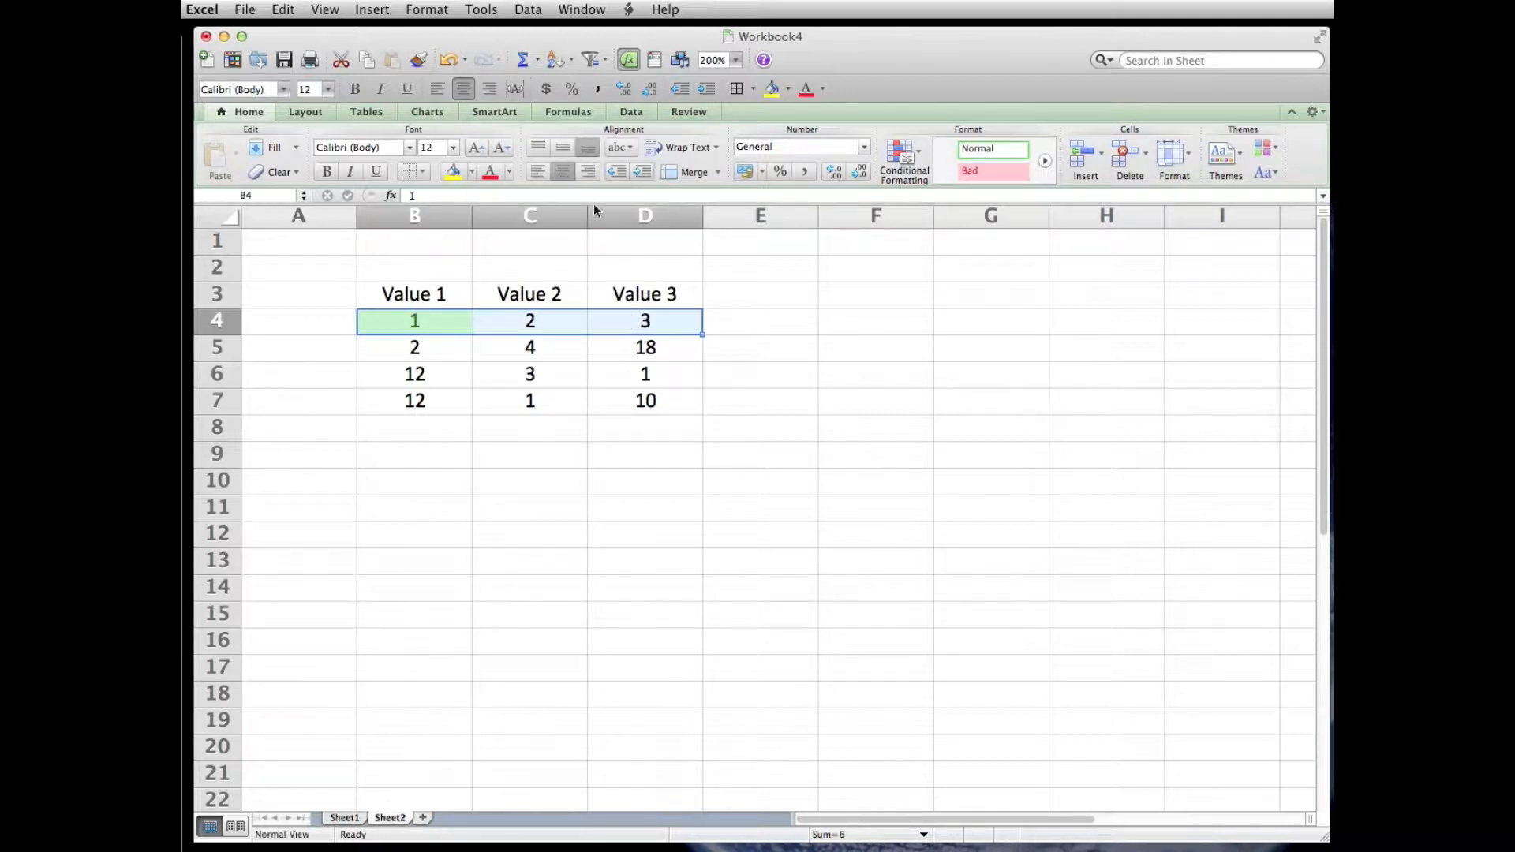
{"action": "left_click", "coordinate": [419, 62]}
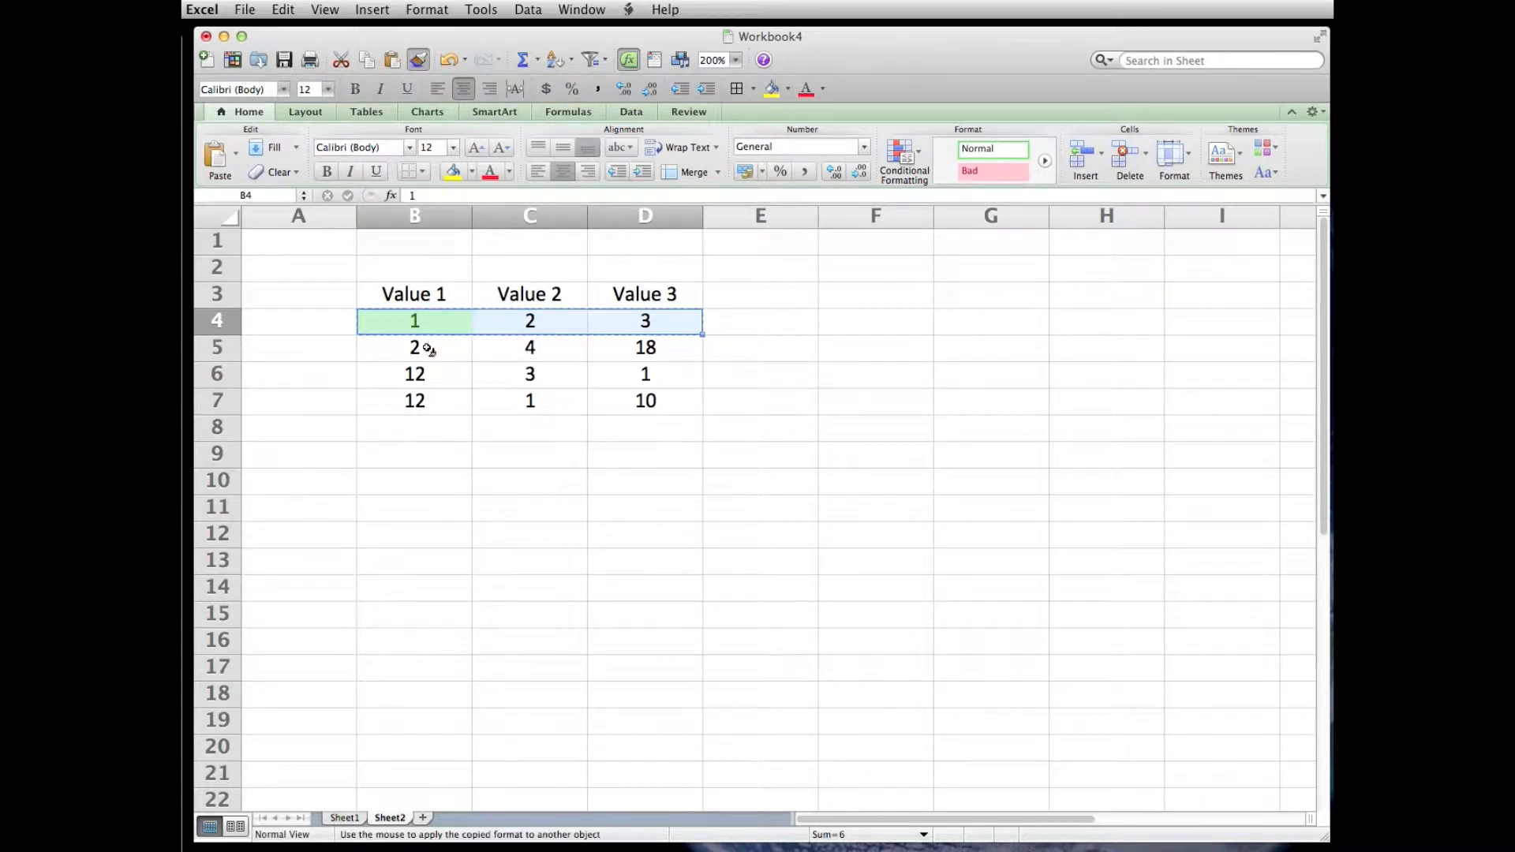
{"action": "mouse_move", "coordinate": [419, 347]}
{"action": "left_mouse_down"}
{"action": "mouse_move", "coordinate": [687, 355]}
{"action": "mouse_move", "coordinate": [684, 398]}
{"action": "left_mouse_up"}
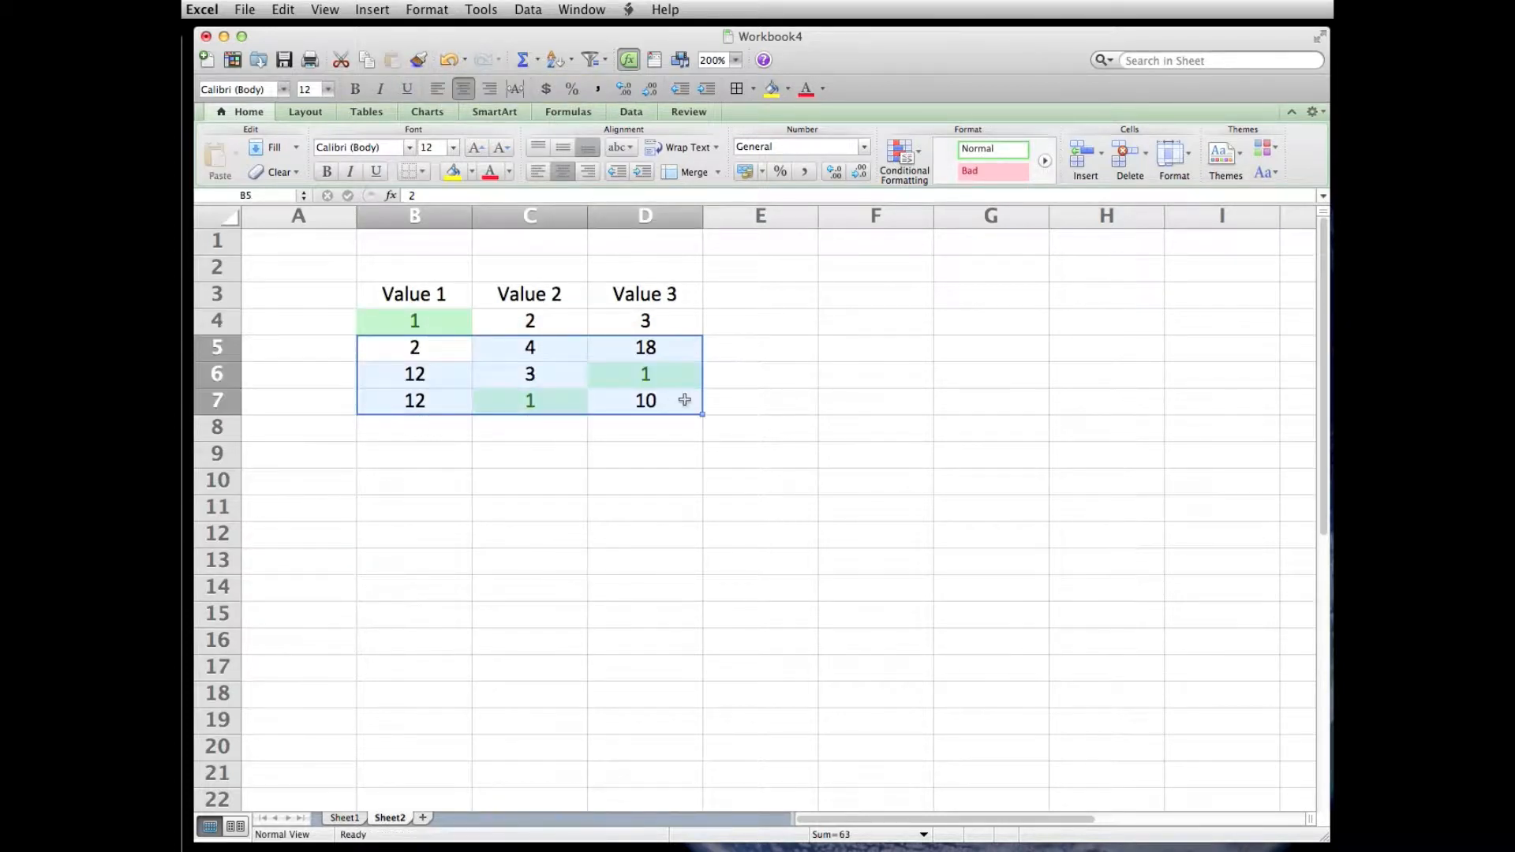
{"action": "left_click", "coordinate": [668, 465]}
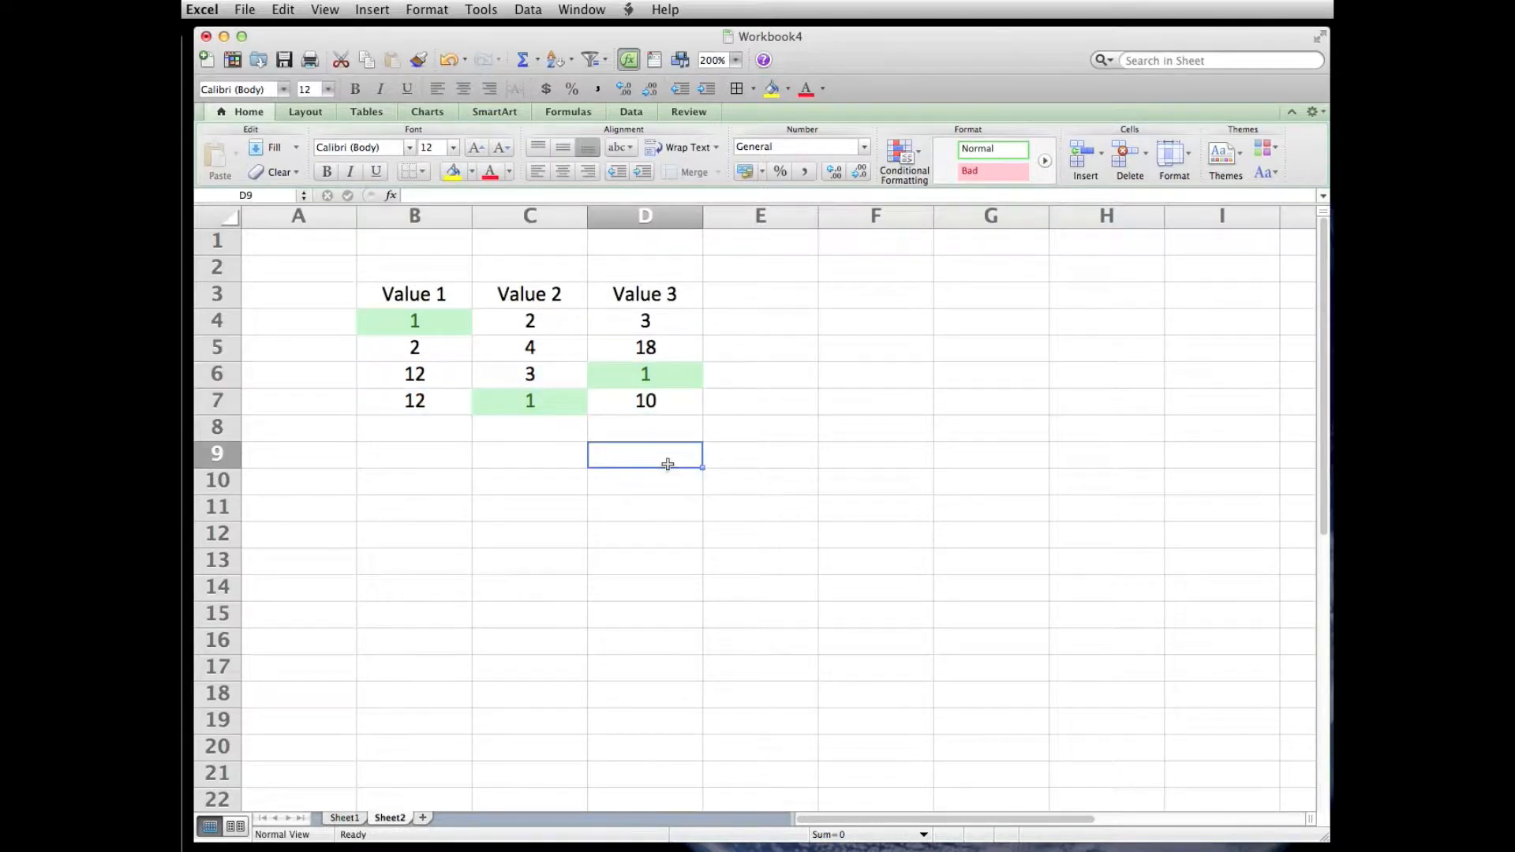
- Test the copied rule in row 6 by entering 0.5 in cell C6
{"action": "left_click", "coordinate": [526, 374]}
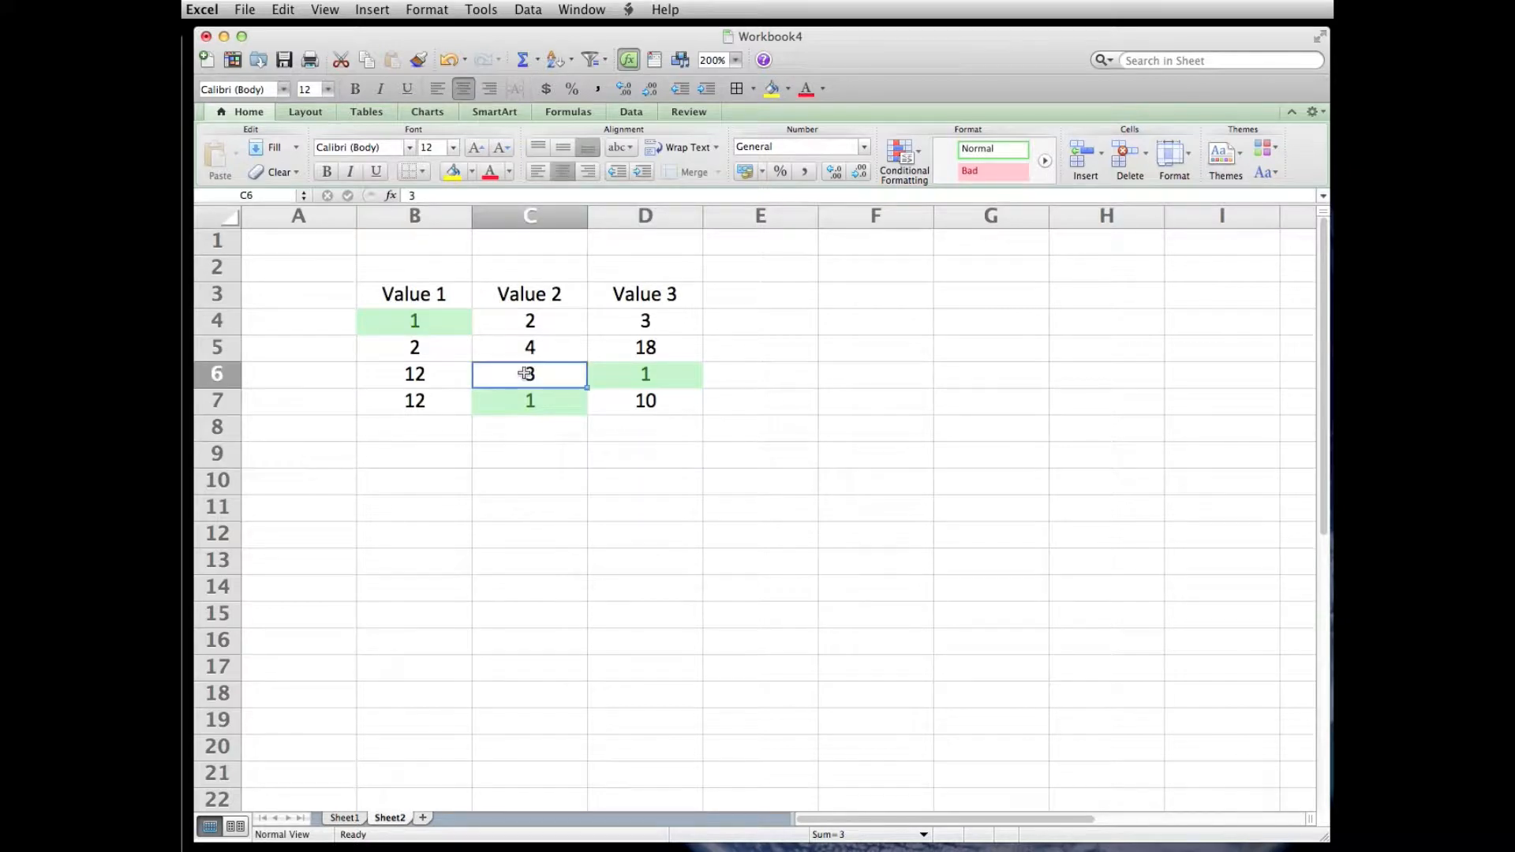
{"action": "type", "text": ".5"}
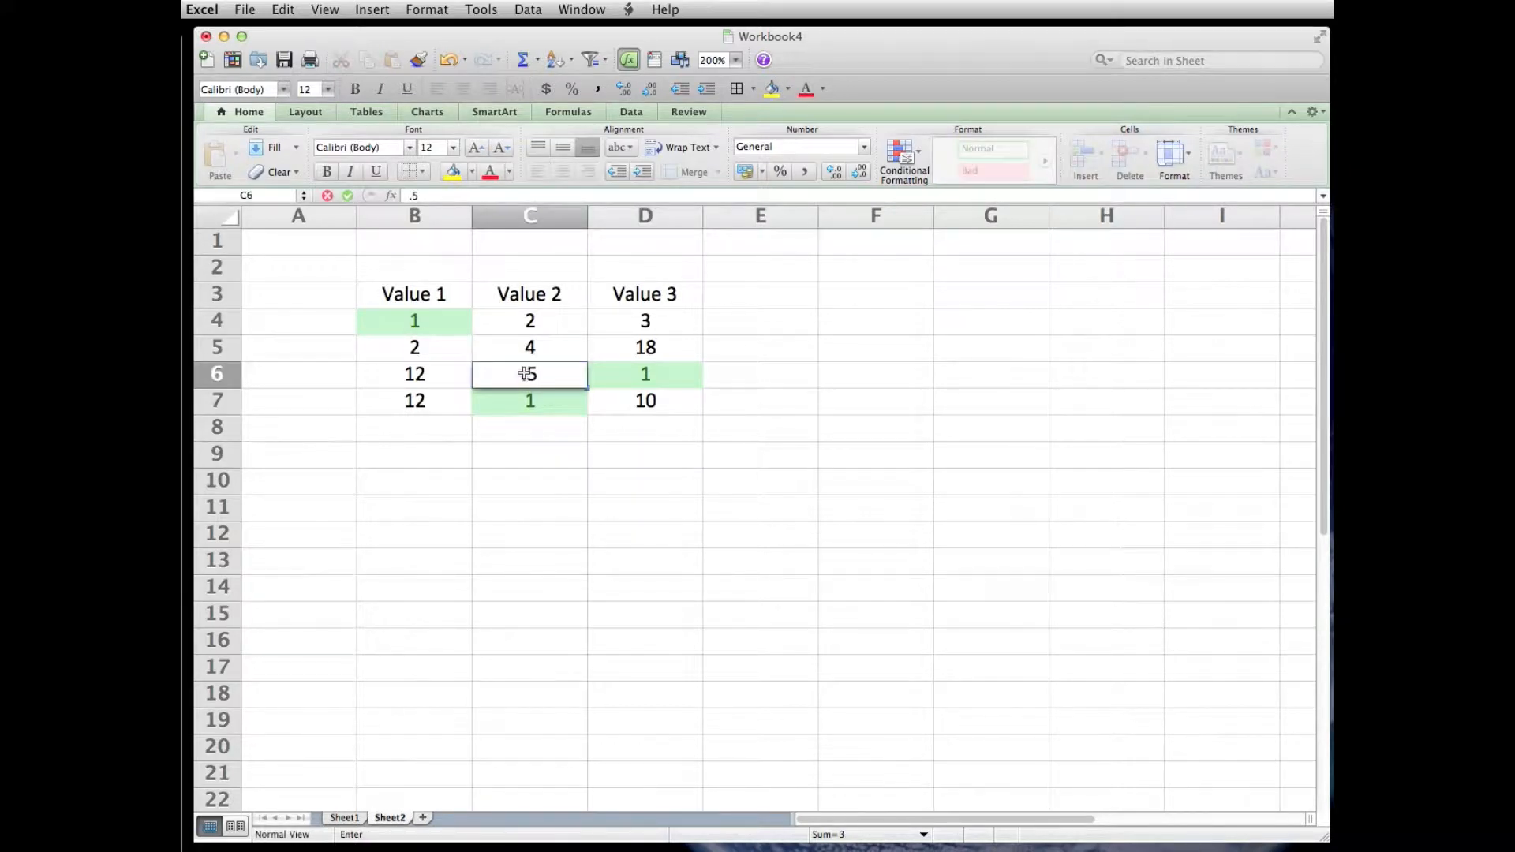
{"action": "key", "text": "Return"}
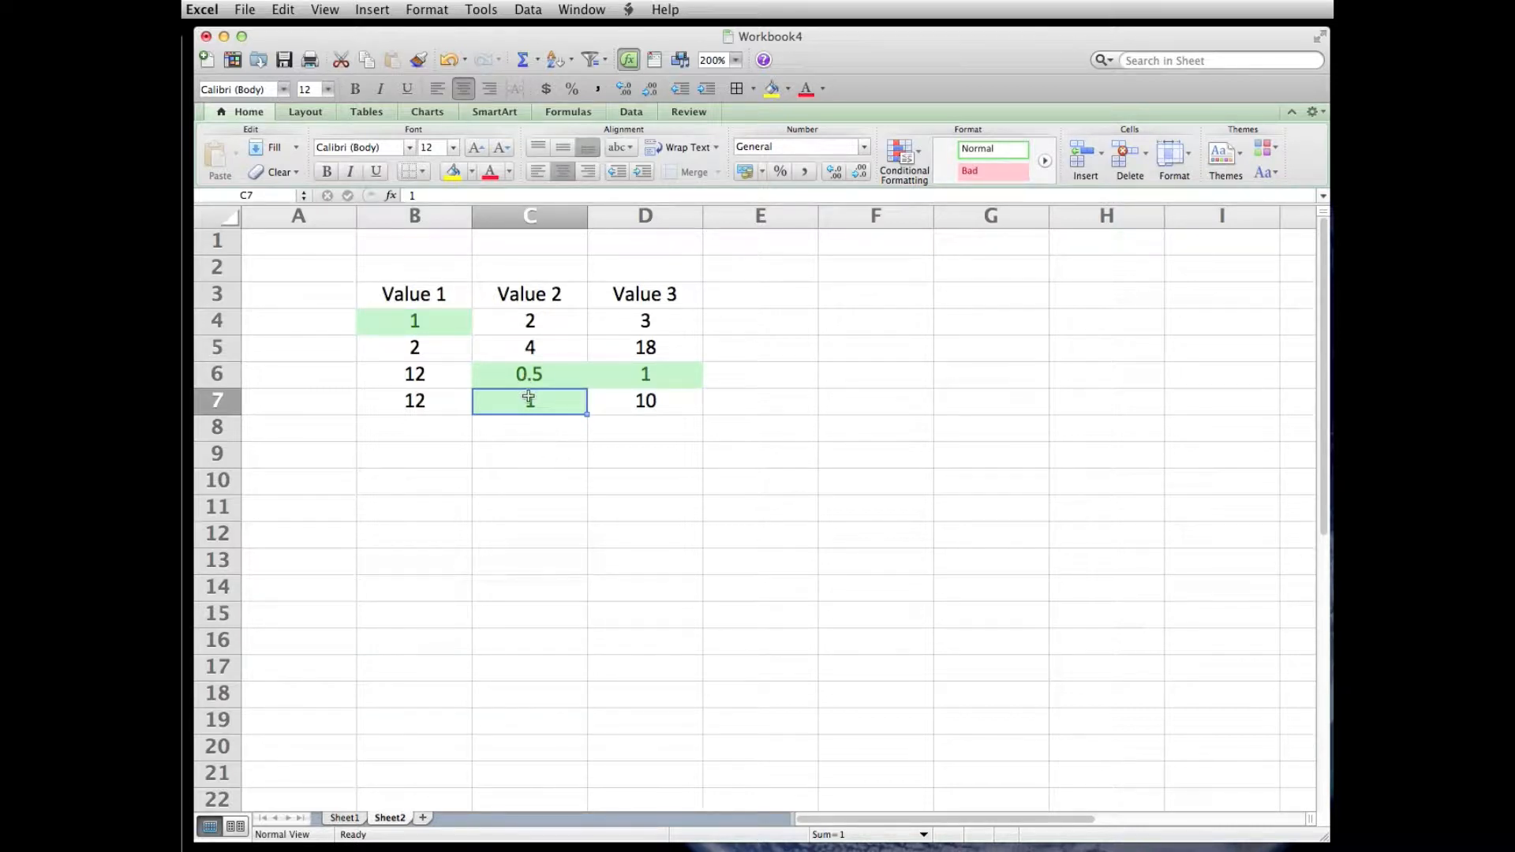
- Set cell D6 to 10 and cell C6 to 11 to test the copied rule further
{"action": "left_click", "coordinate": [646, 377]}
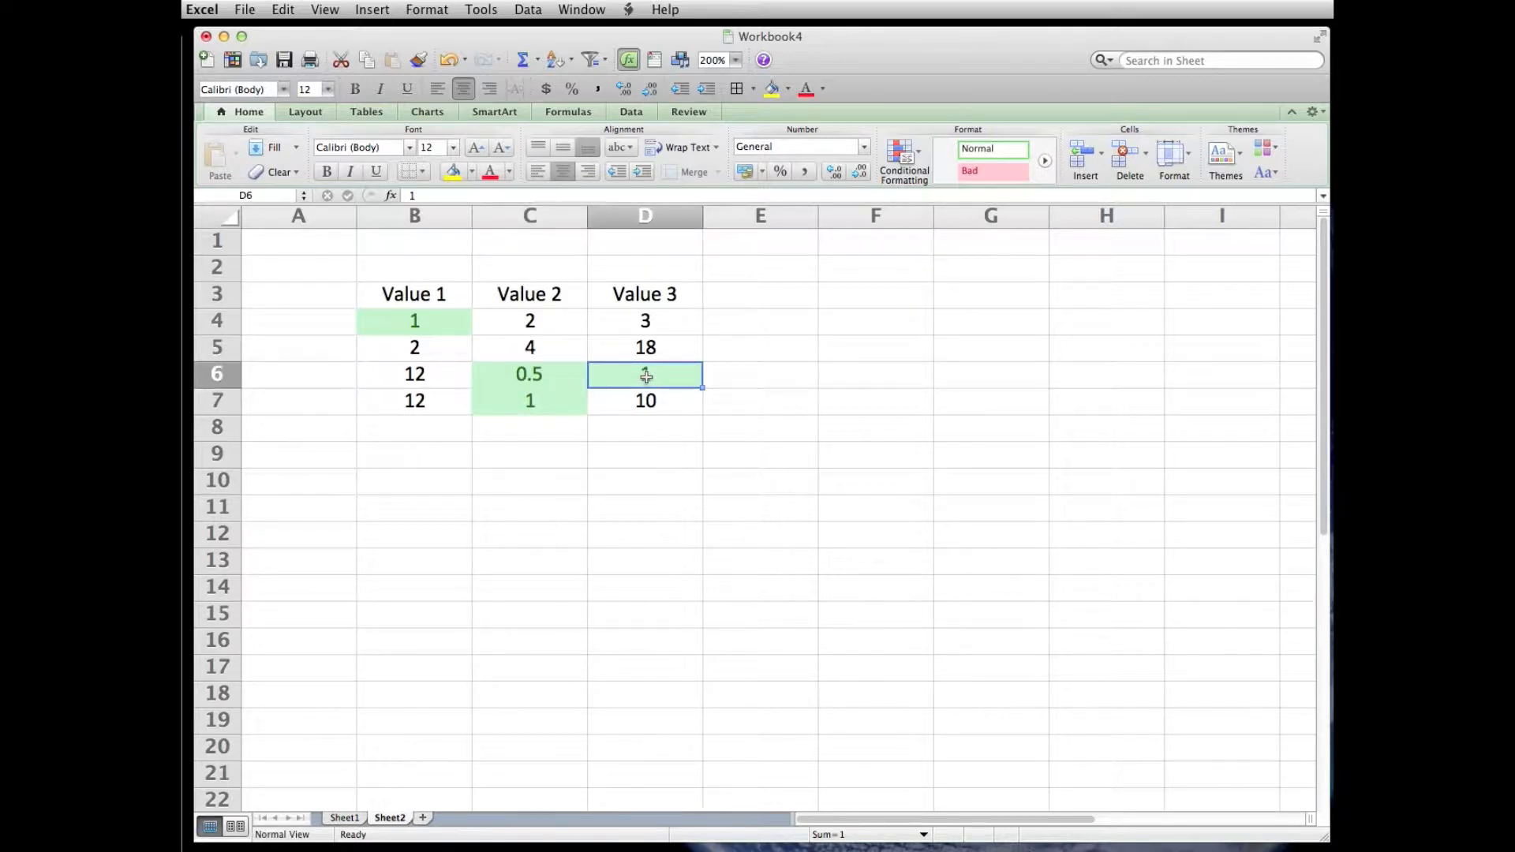
{"action": "type", "text": "10"}
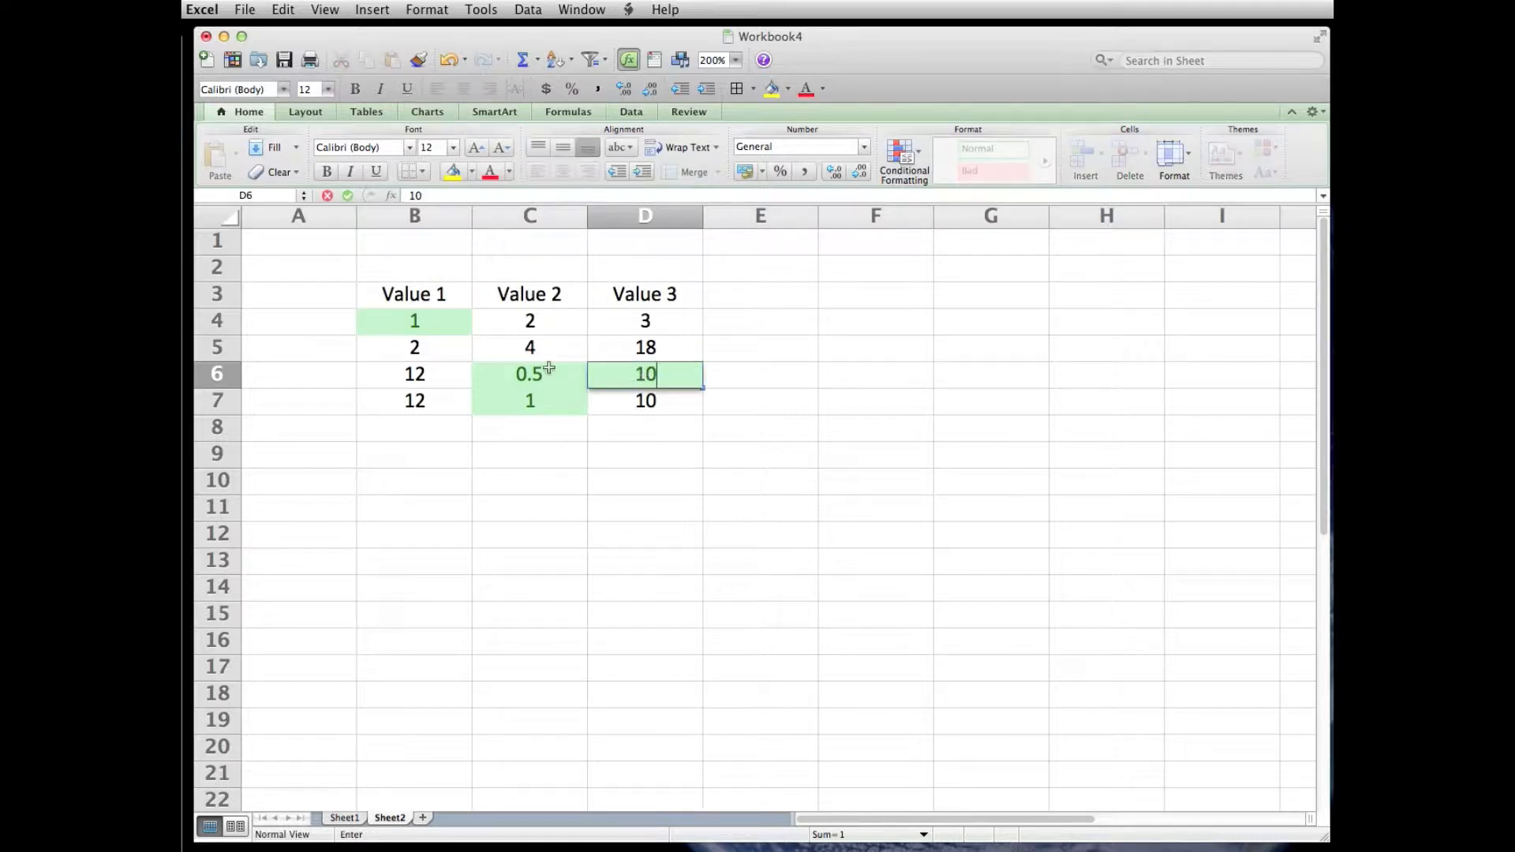
{"action": "left_click", "coordinate": [546, 369]}
{"action": "type", "text": "11"}
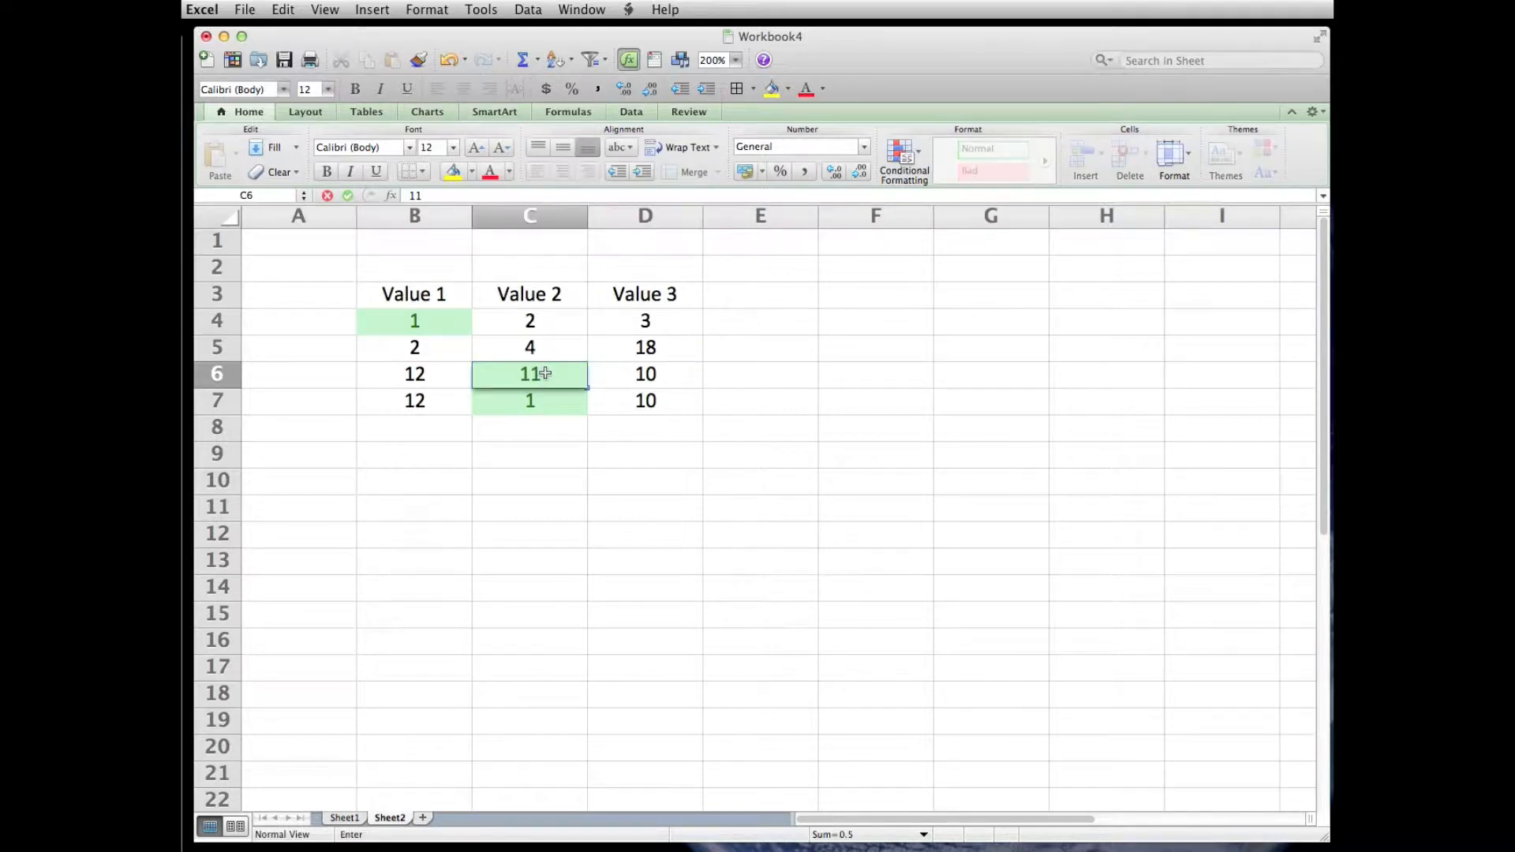
{"action": "key", "text": "Return"}
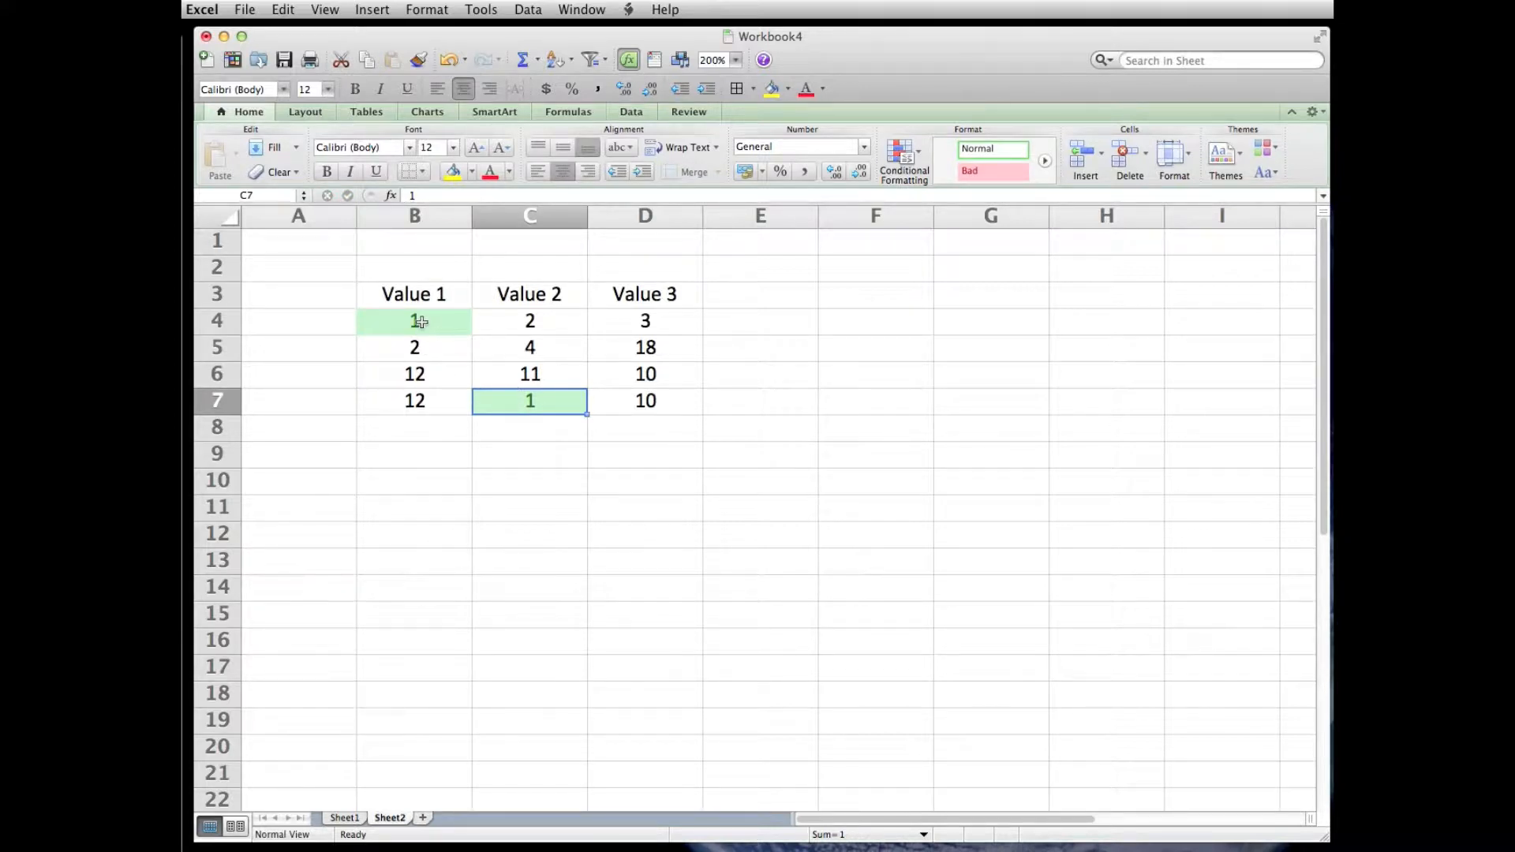
- Edit the conditional formatting rule on B4:D4 so its MIN range keeps absolute columns but relative rows, $B4:$D4, and apply it
{"action": "left_click_drag", "start_coordinate": [419, 321], "coordinate": [643, 323]}
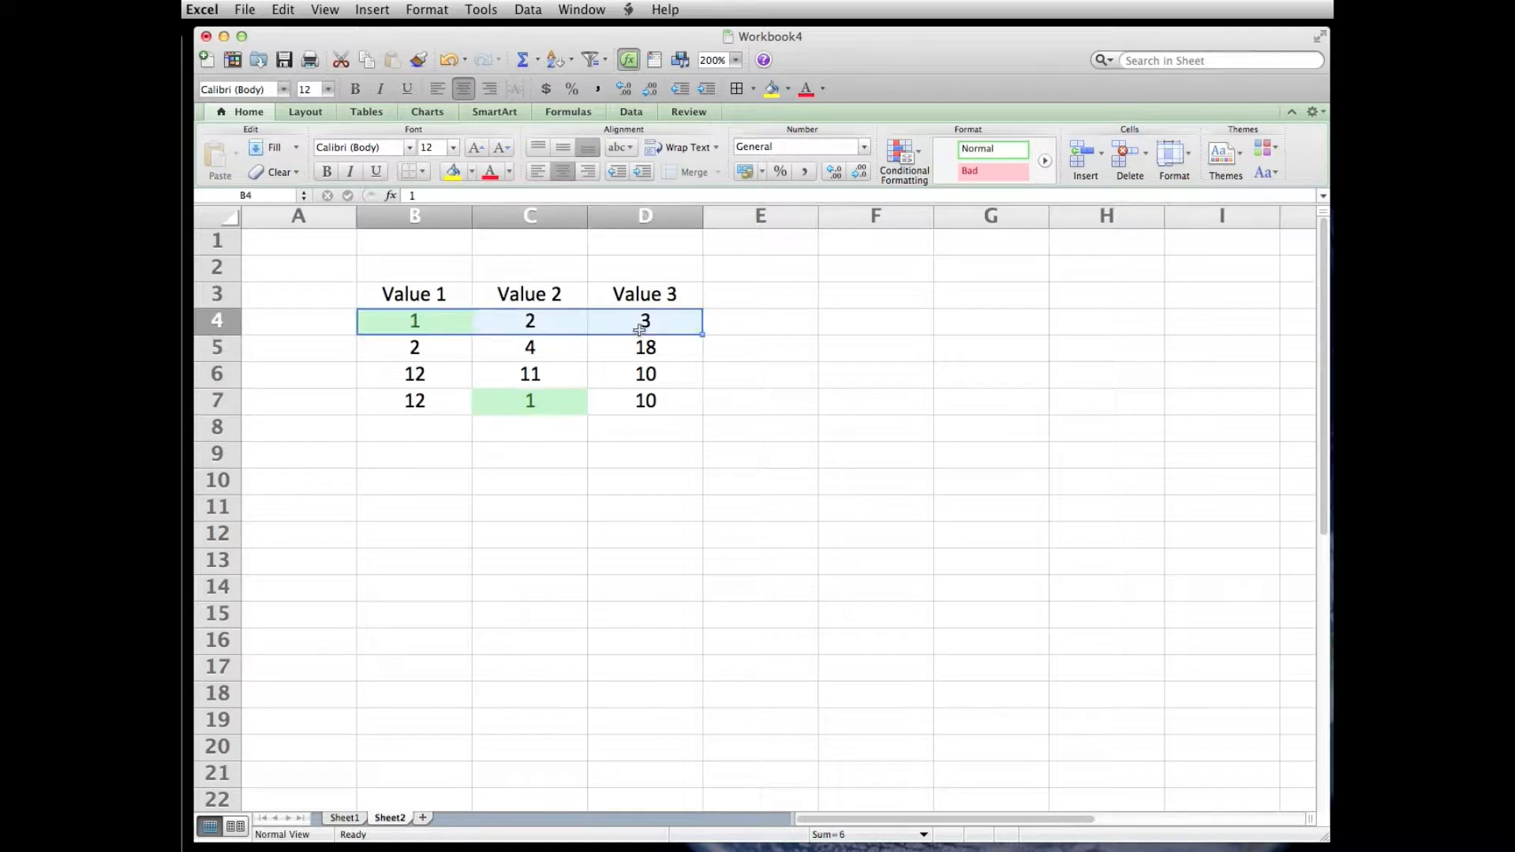
{"action": "left_click", "coordinate": [427, 9]}
{"action": "left_click", "coordinate": [458, 110]}
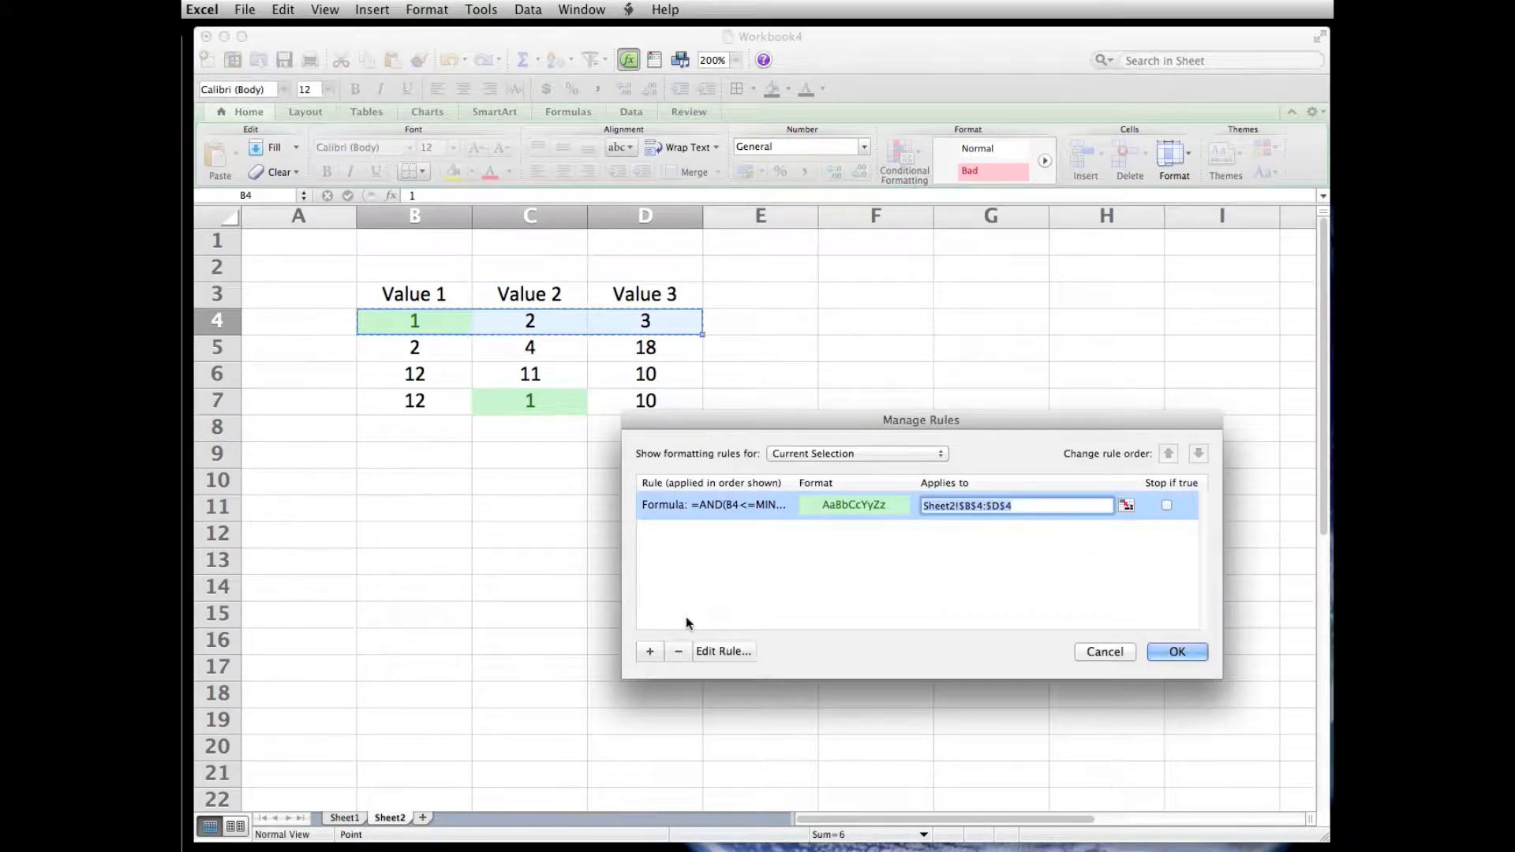
{"action": "key", "text": "Return"}
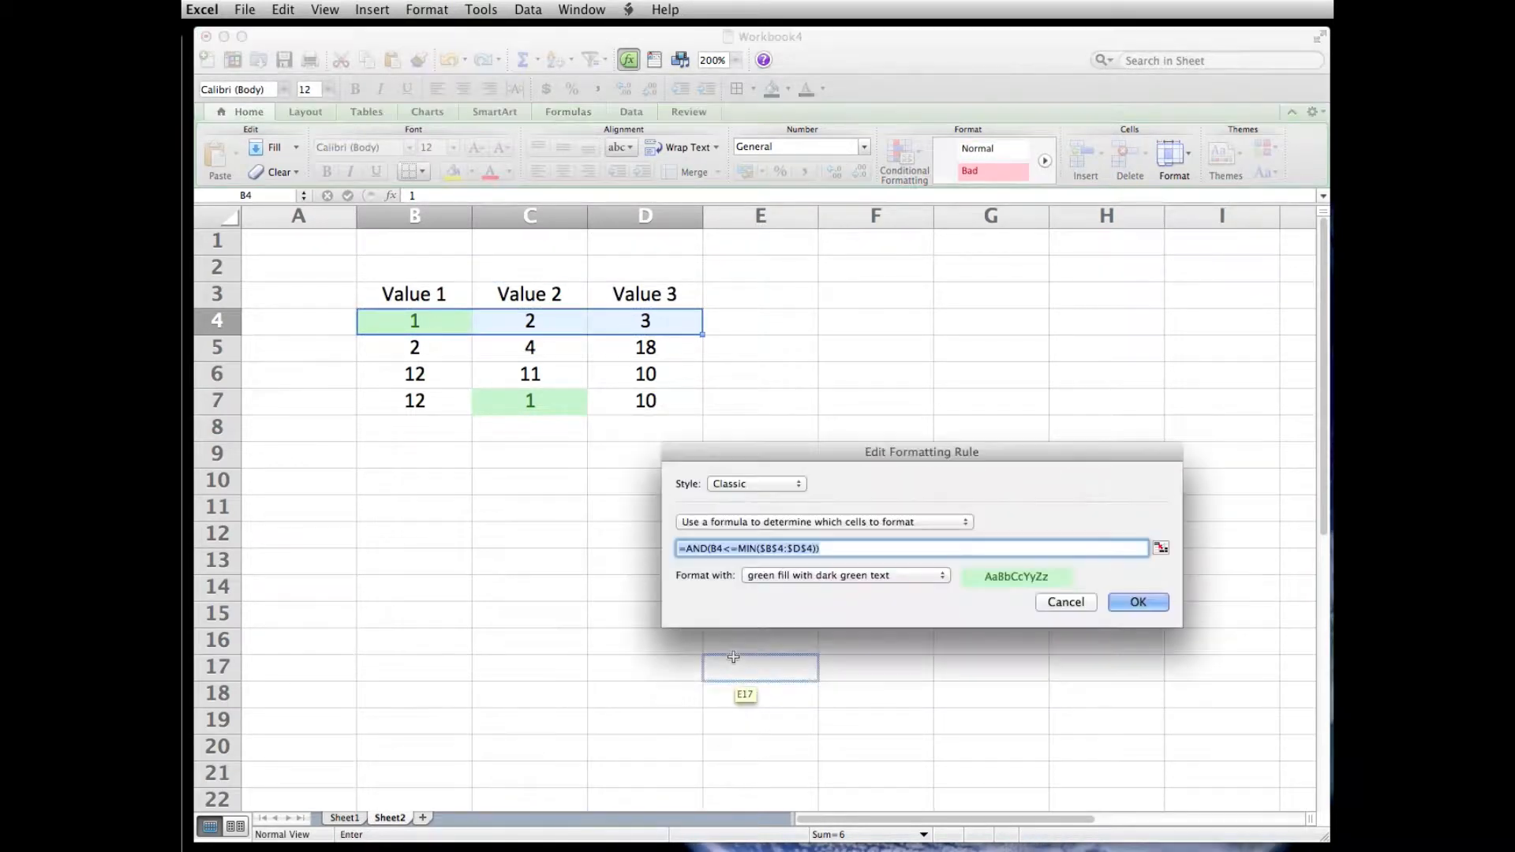
{"action": "left_click", "coordinate": [778, 551]}
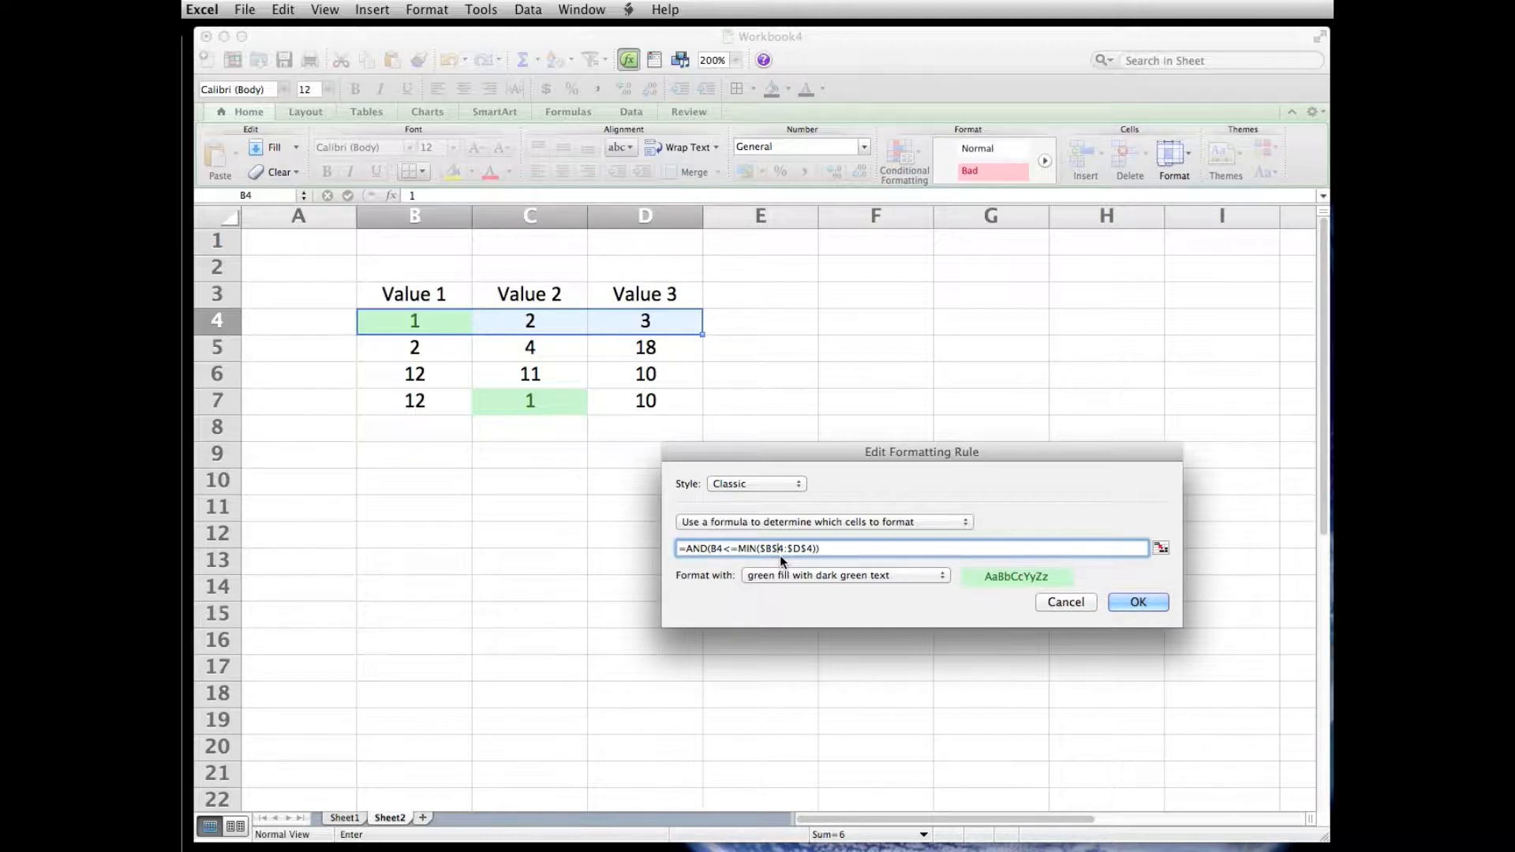
{"action": "left_click", "coordinate": [780, 548]}
{"action": "key", "text": "BackSpace"}
{"action": "left_click", "coordinate": [802, 548]}
{"action": "key", "text": "BackSpace"}
{"action": "left_click", "coordinate": [1136, 600]}
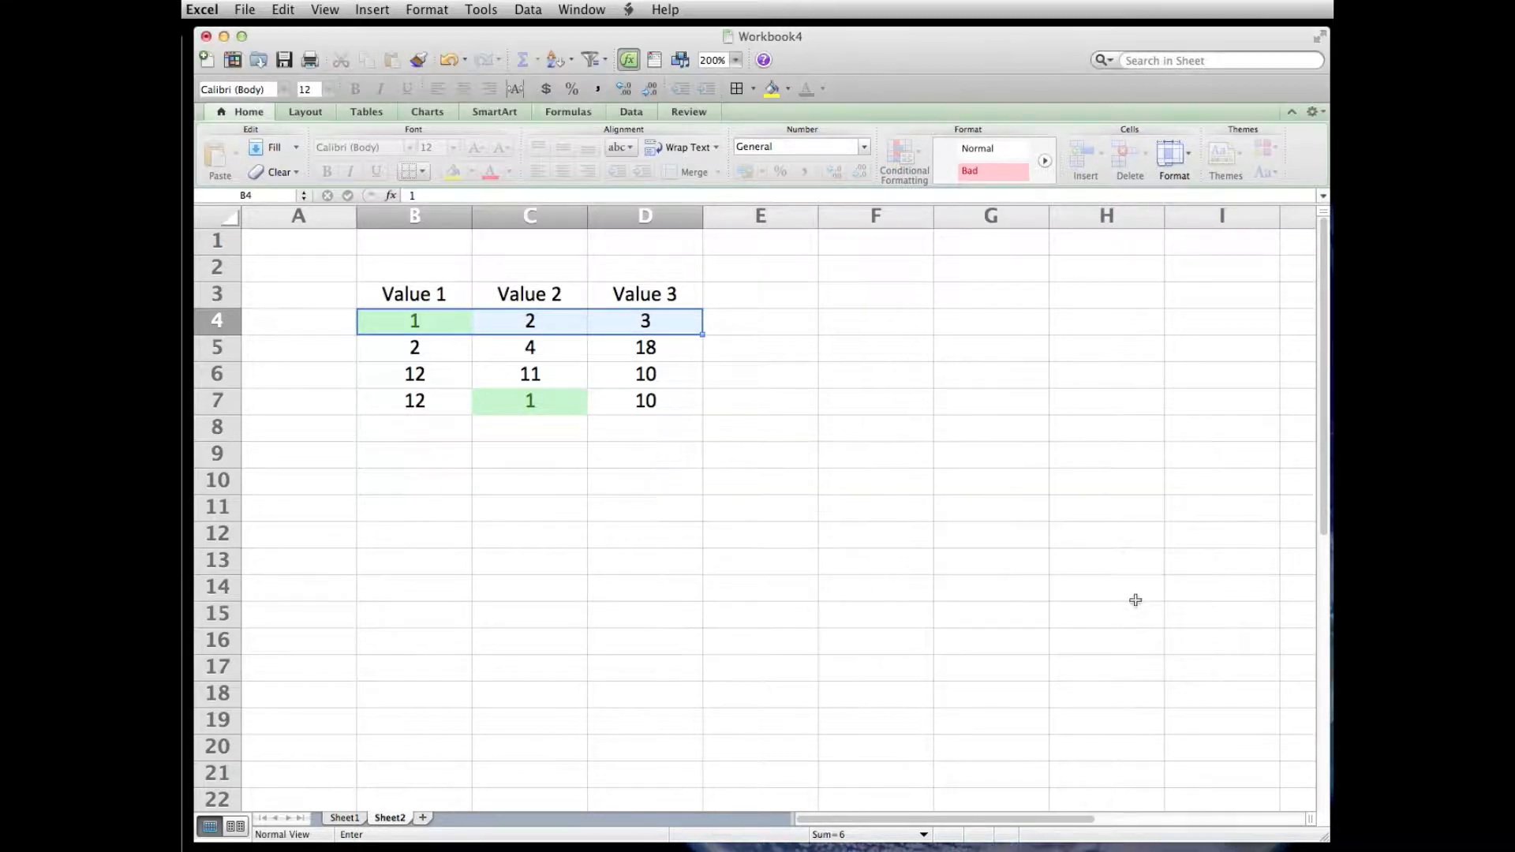
{"action": "left_click", "coordinate": [1171, 641]}
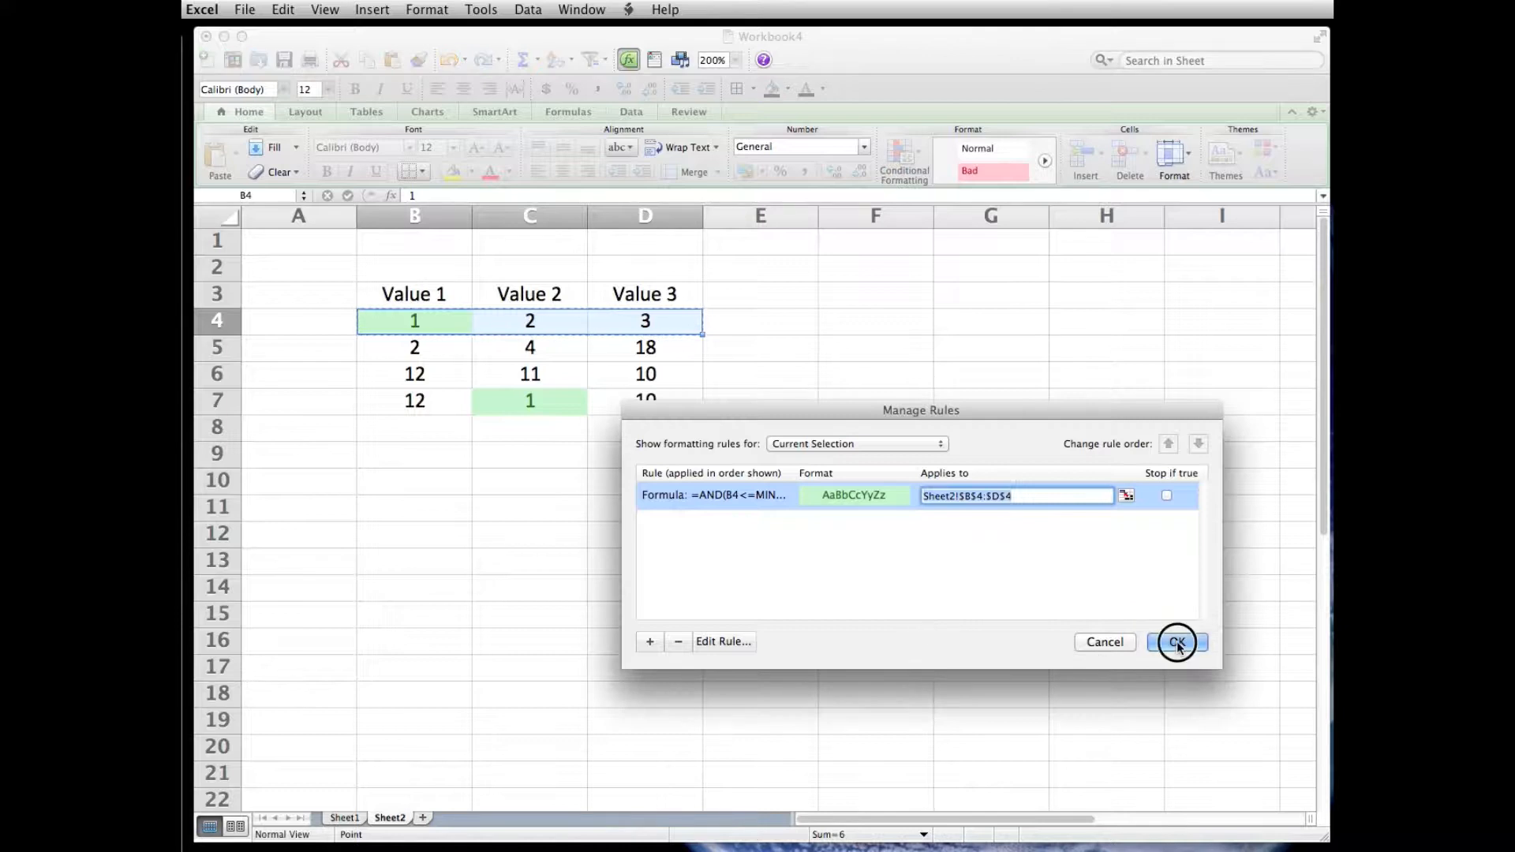
- Copy the revised conditional formatting from B4:D4 to rows 5 through 7 of the table
{"action": "left_click", "coordinate": [450, 324]}
{"action": "left_click_drag", "start_coordinate": [449, 324], "coordinate": [632, 321]}
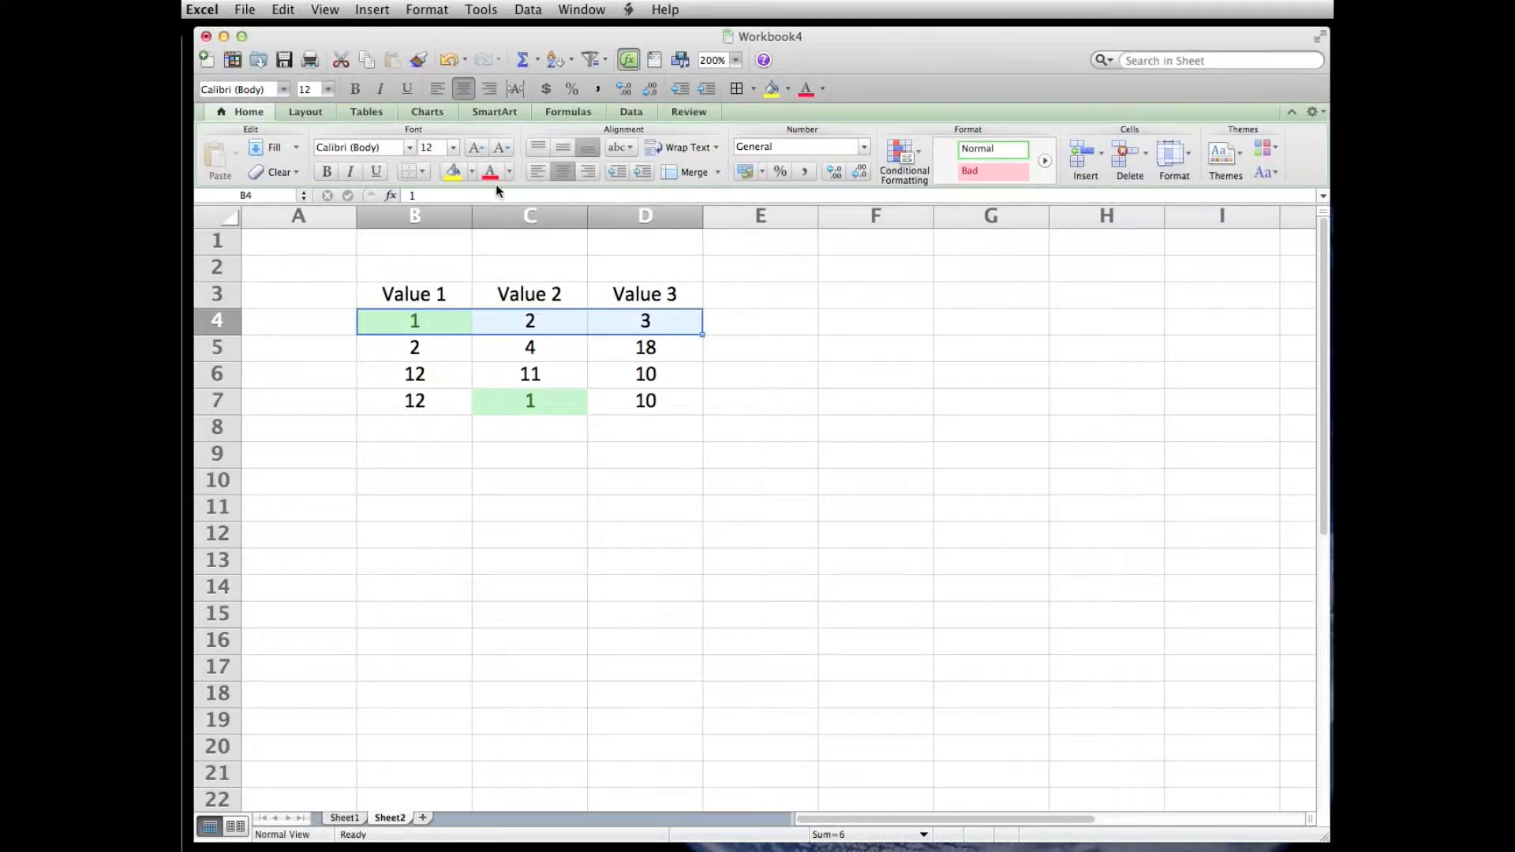
{"action": "left_click", "coordinate": [418, 61]}
{"action": "mouse_move", "coordinate": [415, 347]}
{"action": "left_mouse_down"}
{"action": "mouse_move", "coordinate": [653, 372]}
{"action": "mouse_move", "coordinate": [666, 404]}
{"action": "left_mouse_up"}
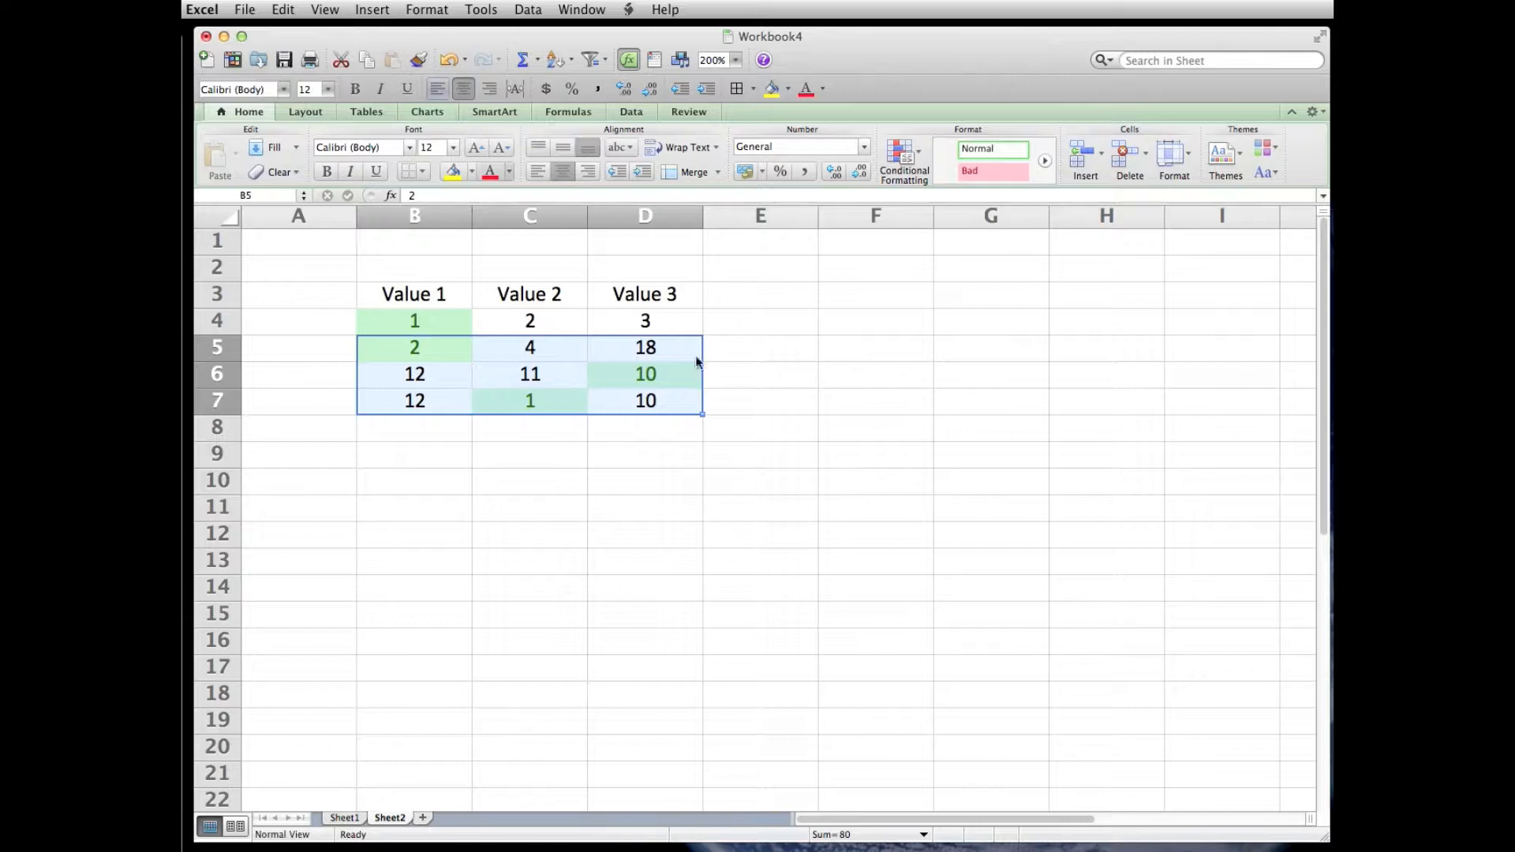
{"action": "left_click", "coordinate": [785, 483]}
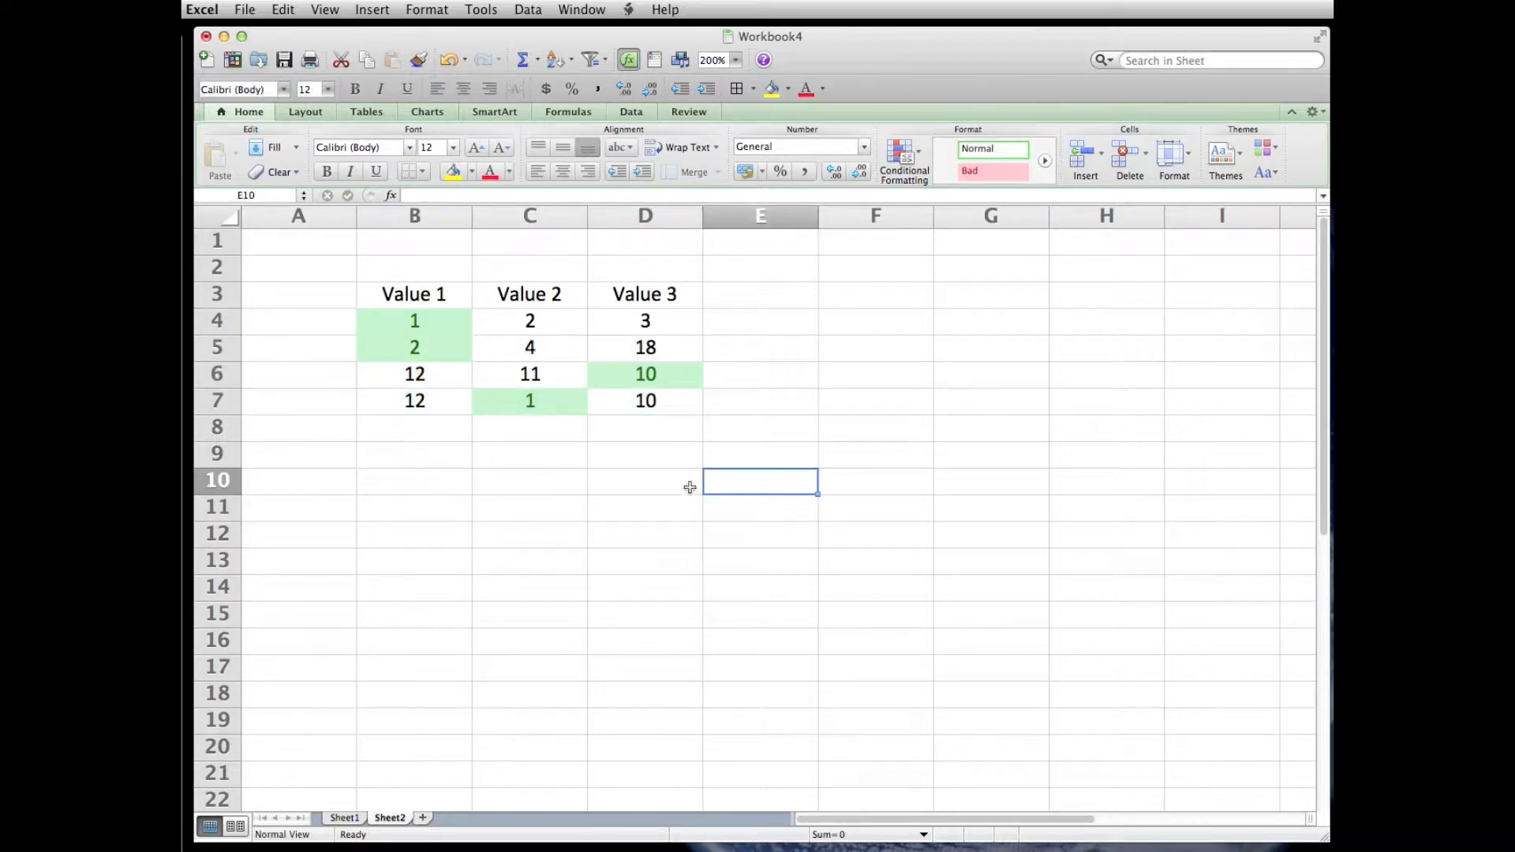
- Test the row-relative rule by entering 0.5 in cell D7 and 1 in cell C6
{"action": "left_click", "coordinate": [677, 408]}
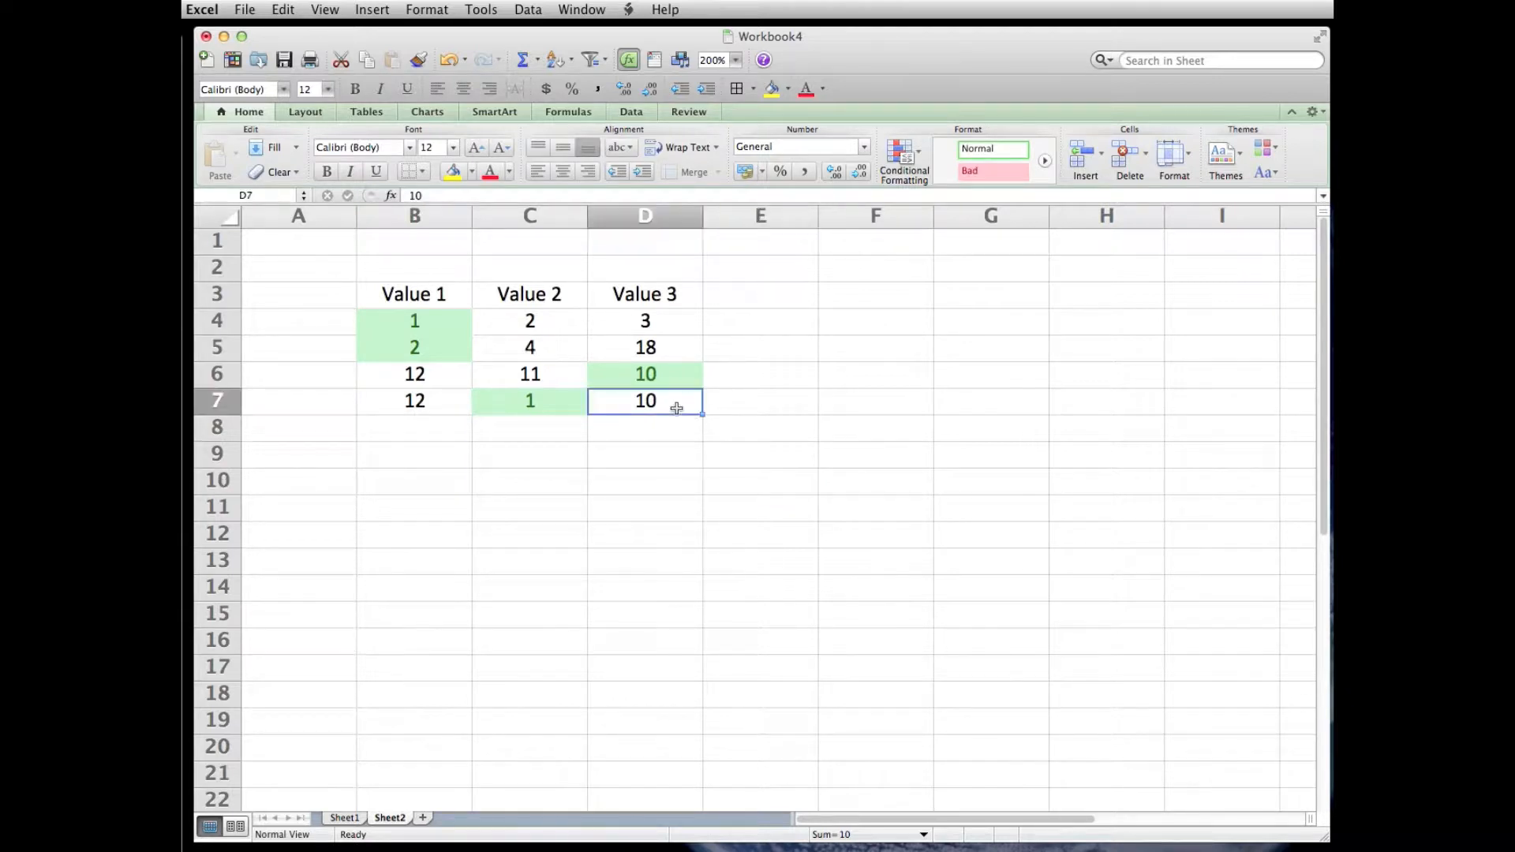
{"action": "type", "text": "0.5"}
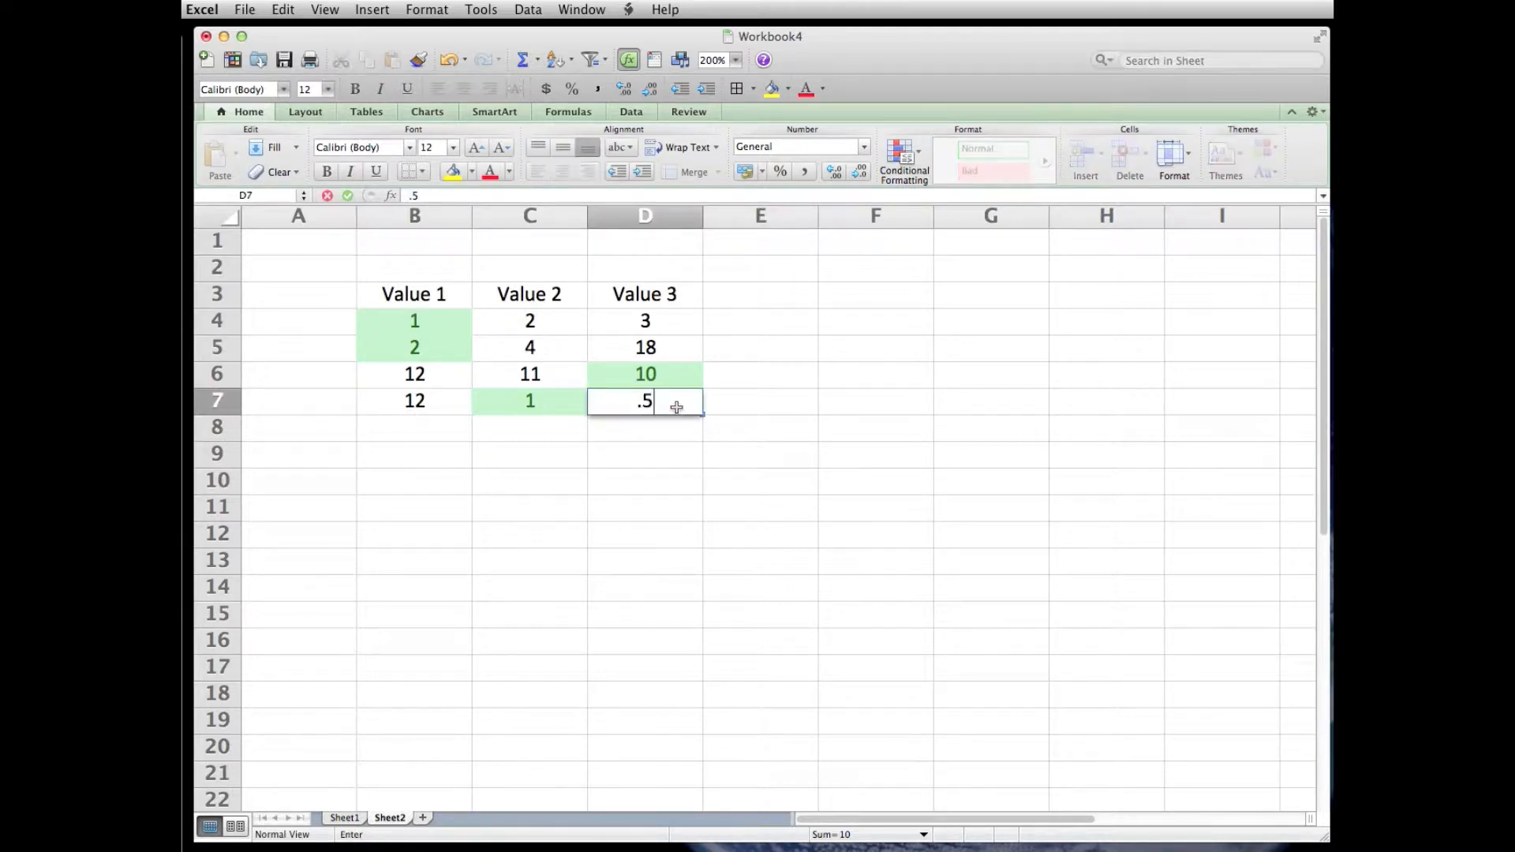
{"action": "key", "text": "Return"}
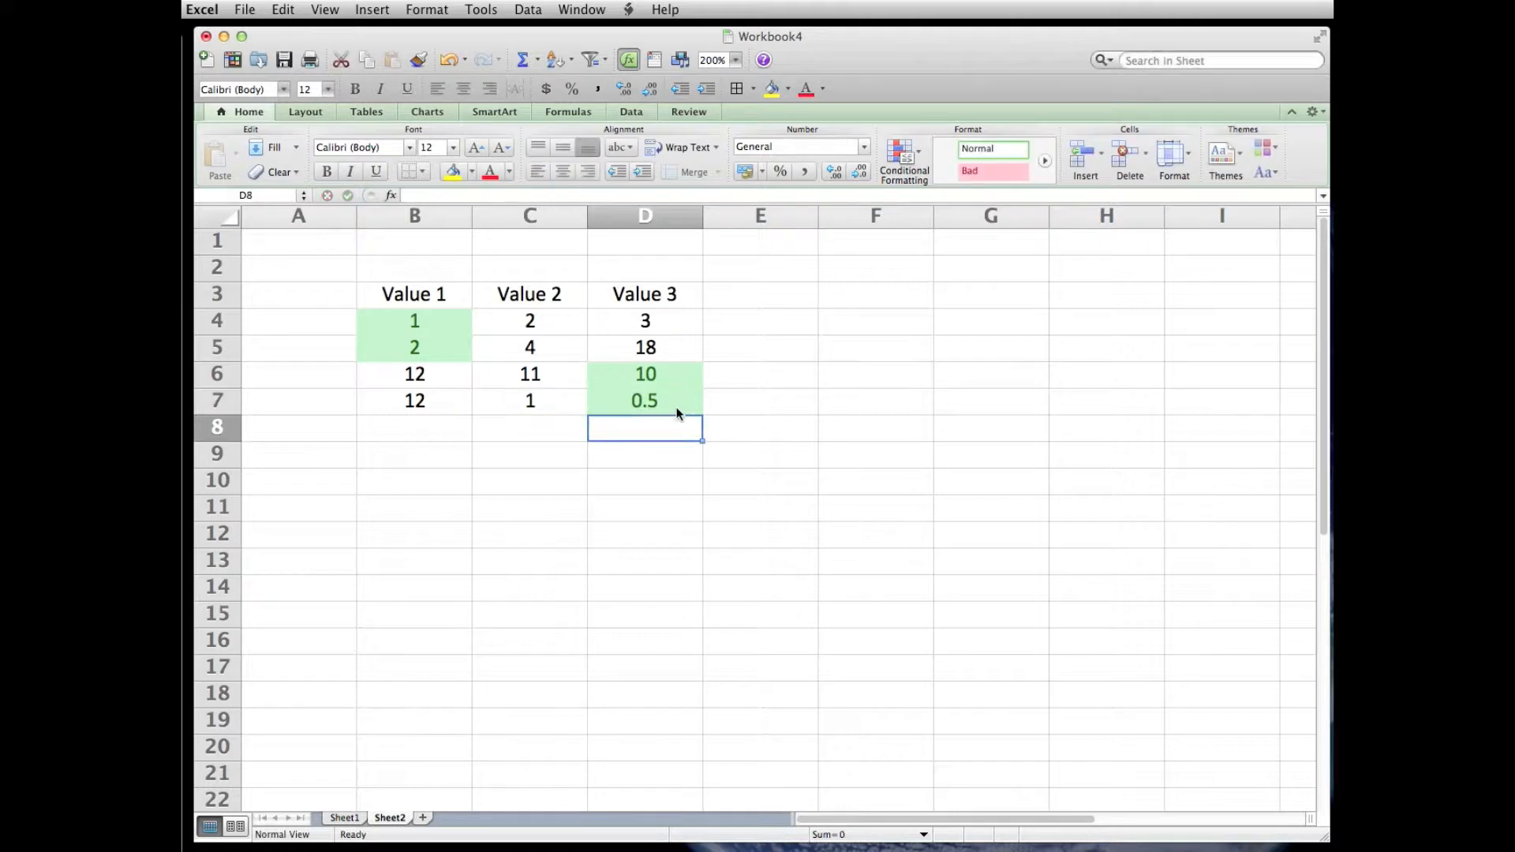
{"action": "left_click", "coordinate": [515, 372]}
{"action": "type", "text": "1"}
{"action": "key", "text": "Return"}
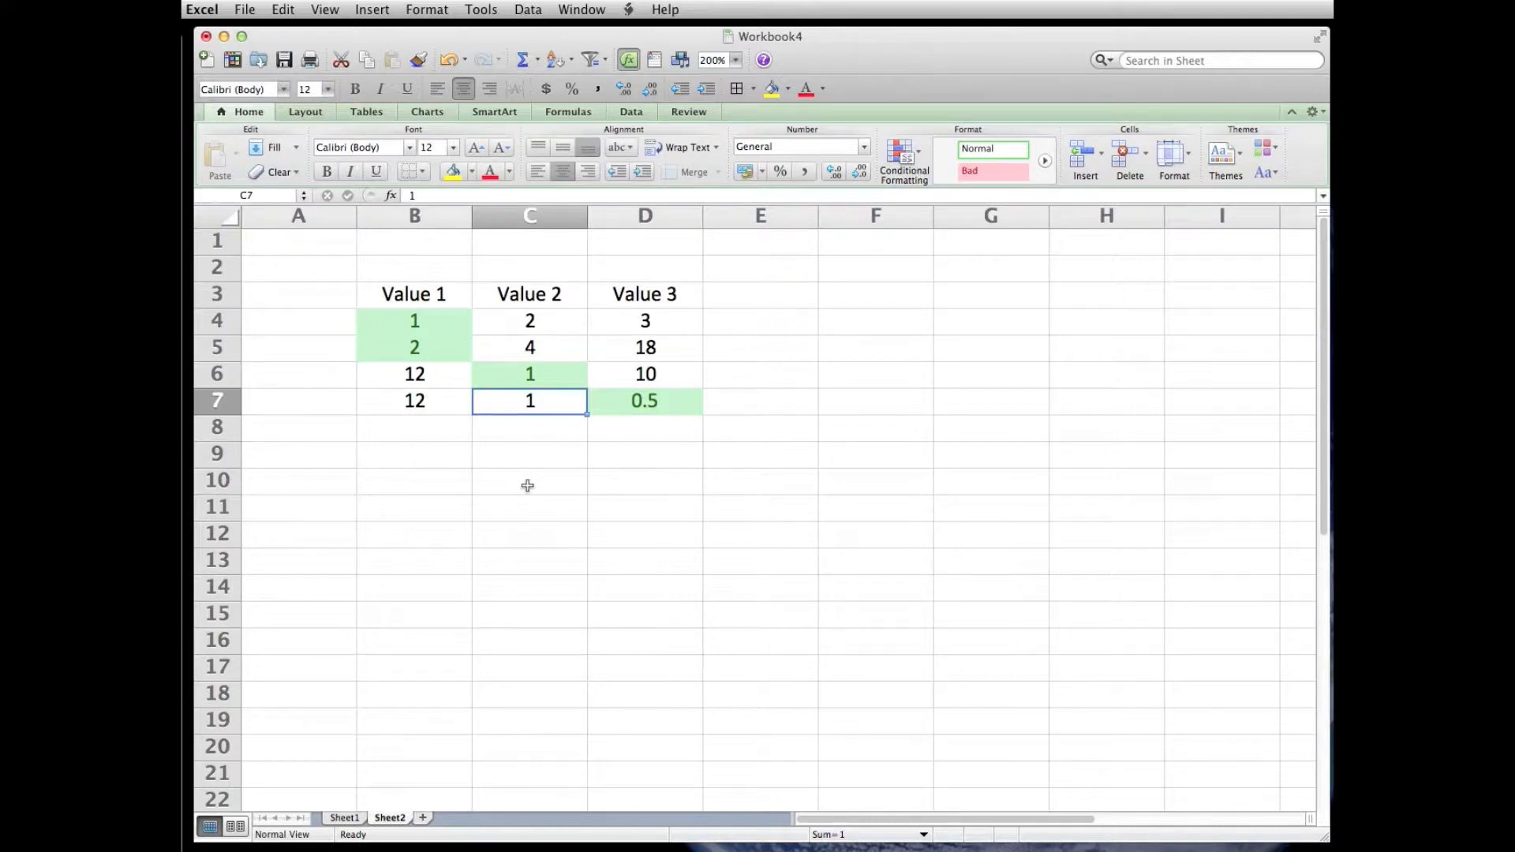
{"action": "left_click", "coordinate": [415, 322]}
{"action": "left_click_drag", "start_coordinate": [415, 322], "coordinate": [642, 403]}
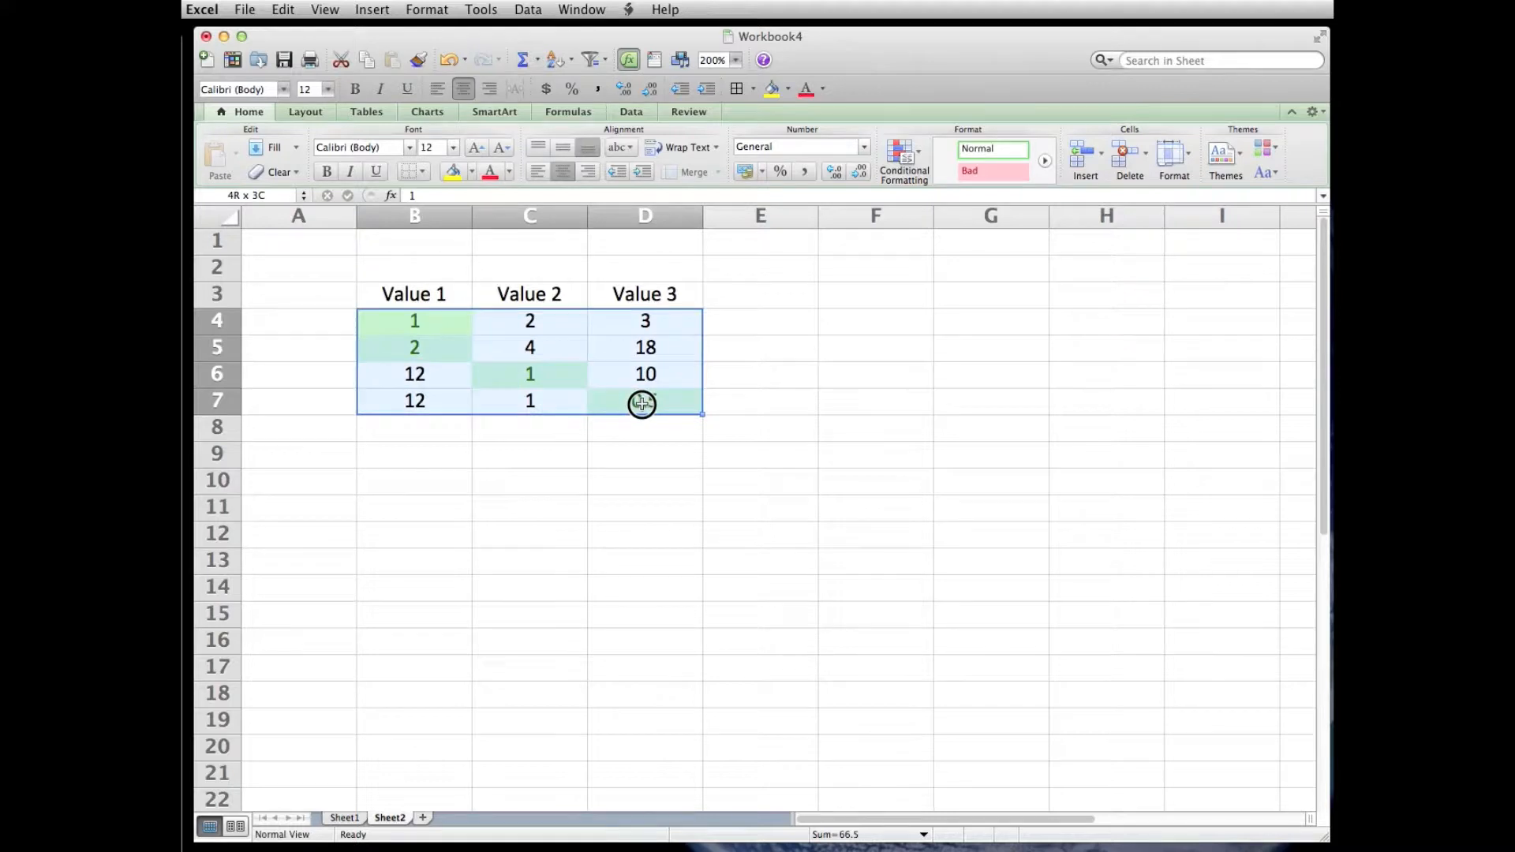
{"action": "left_click", "coordinate": [616, 439]}
- Add a second conditional formatting rule to B4:D4 in Classic style, using a formula to determine which cells to format
{"action": "left_click_drag", "start_coordinate": [416, 318], "coordinate": [617, 325]}
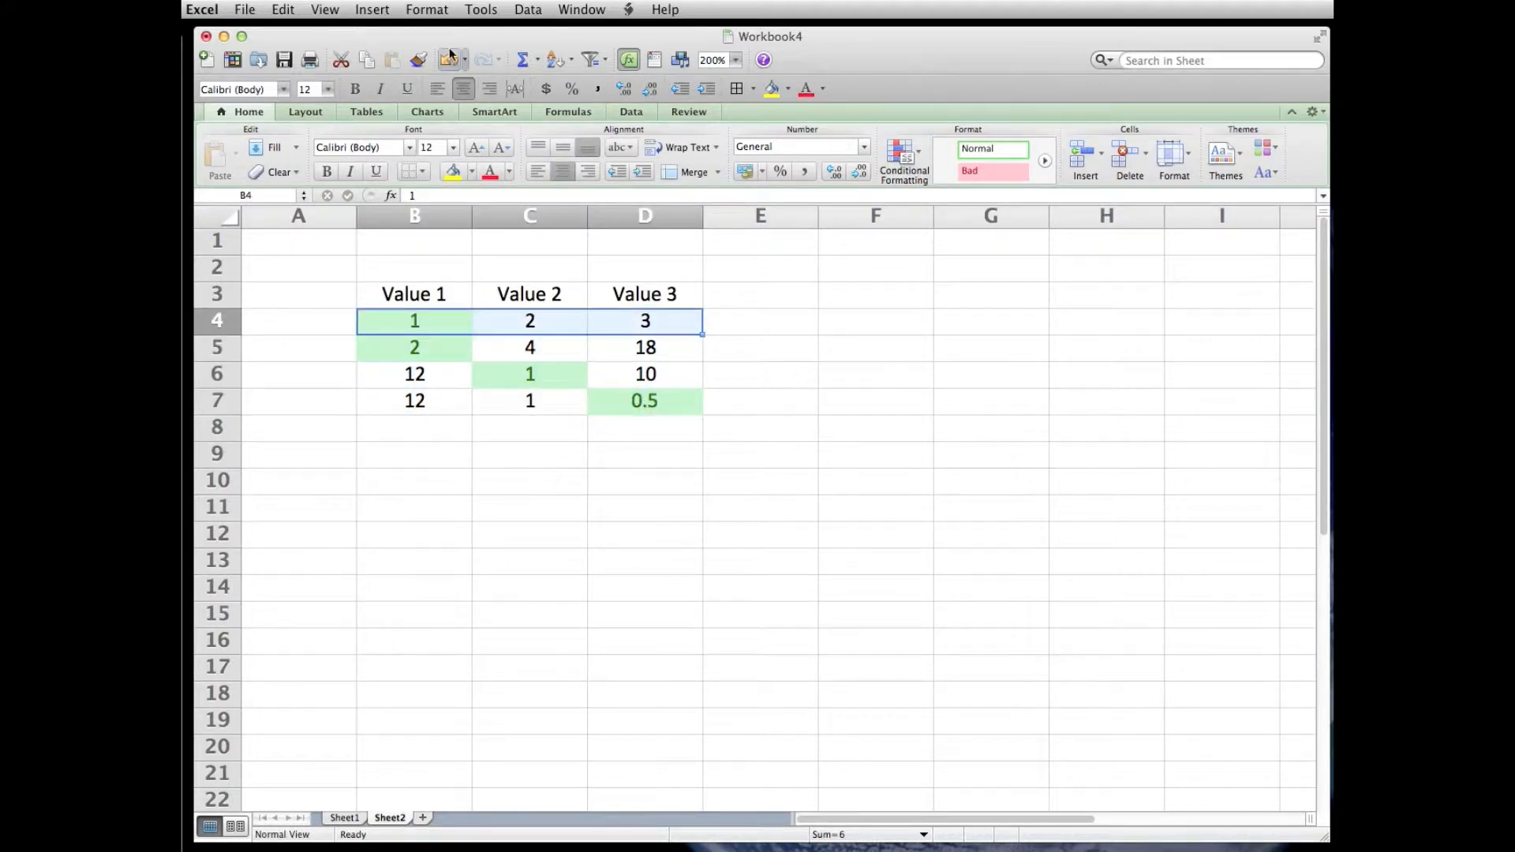
{"action": "left_click", "coordinate": [428, 11]}
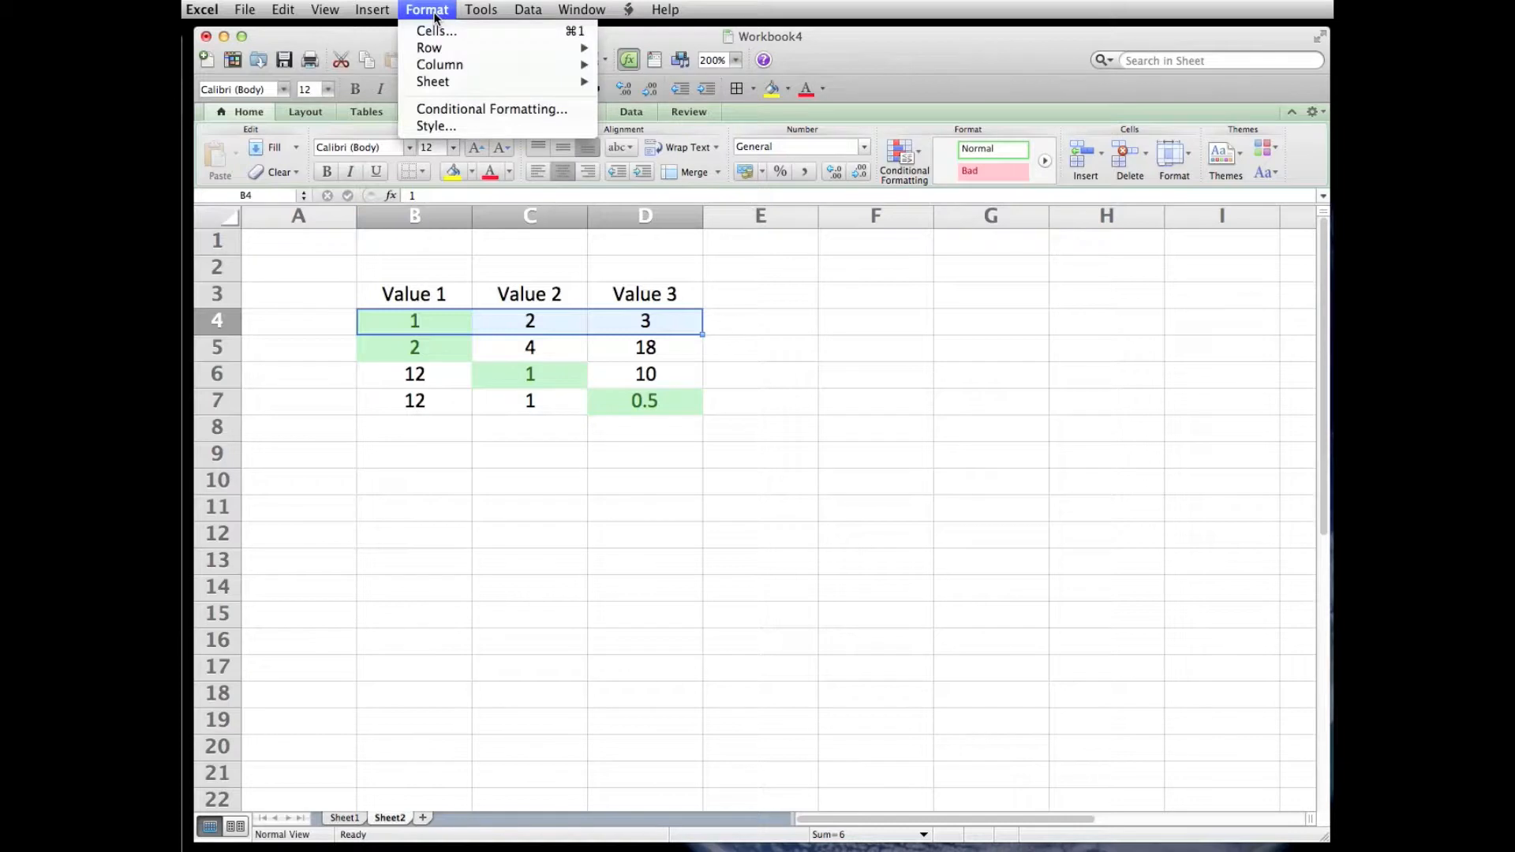
{"action": "left_click", "coordinate": [436, 109]}
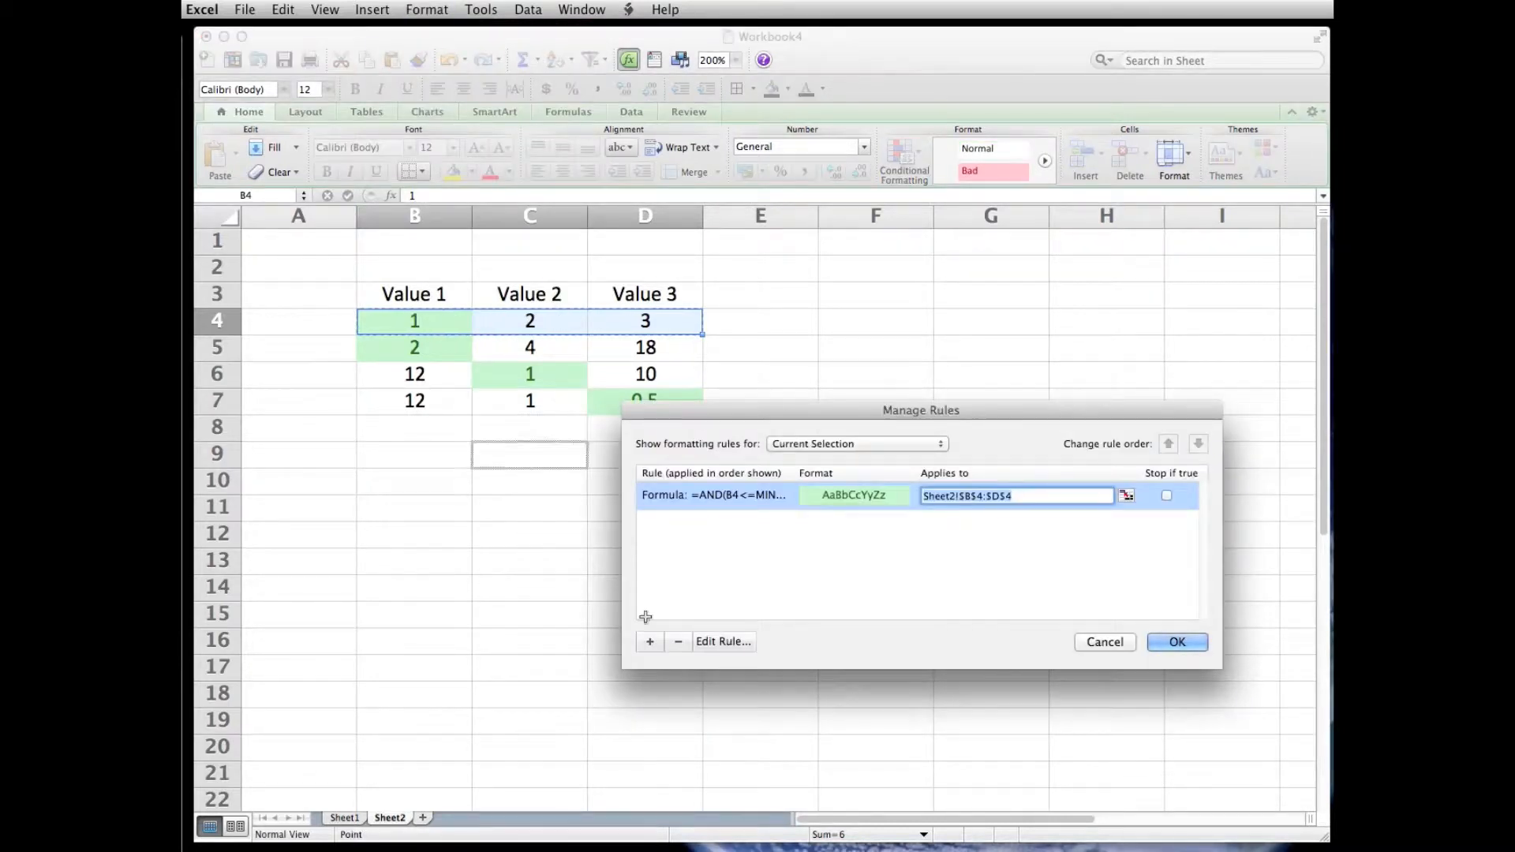
{"action": "left_click", "coordinate": [650, 643]}
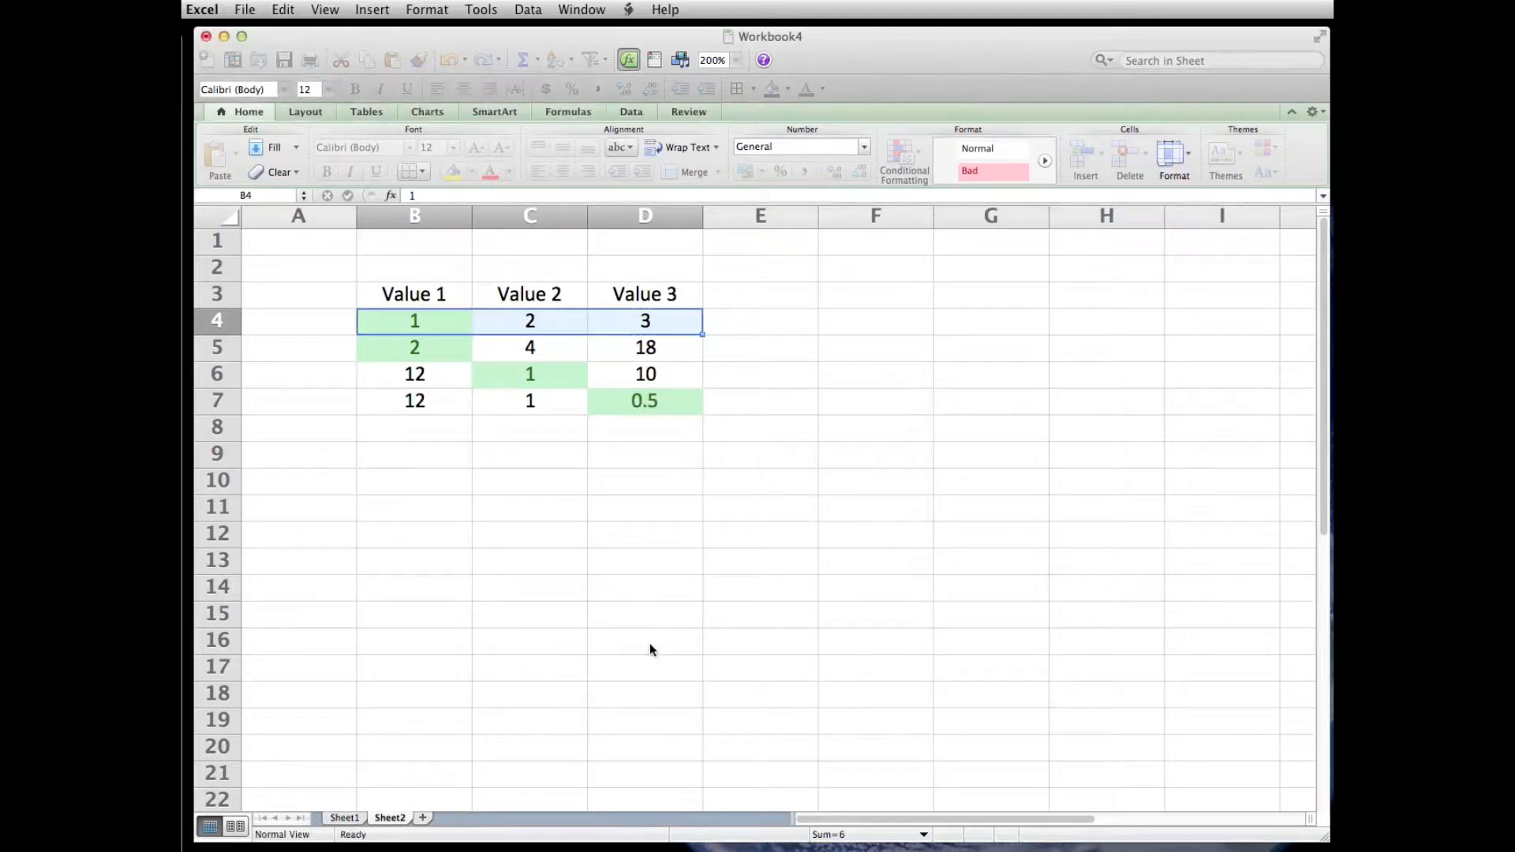
{"action": "left_click", "coordinate": [901, 462]}
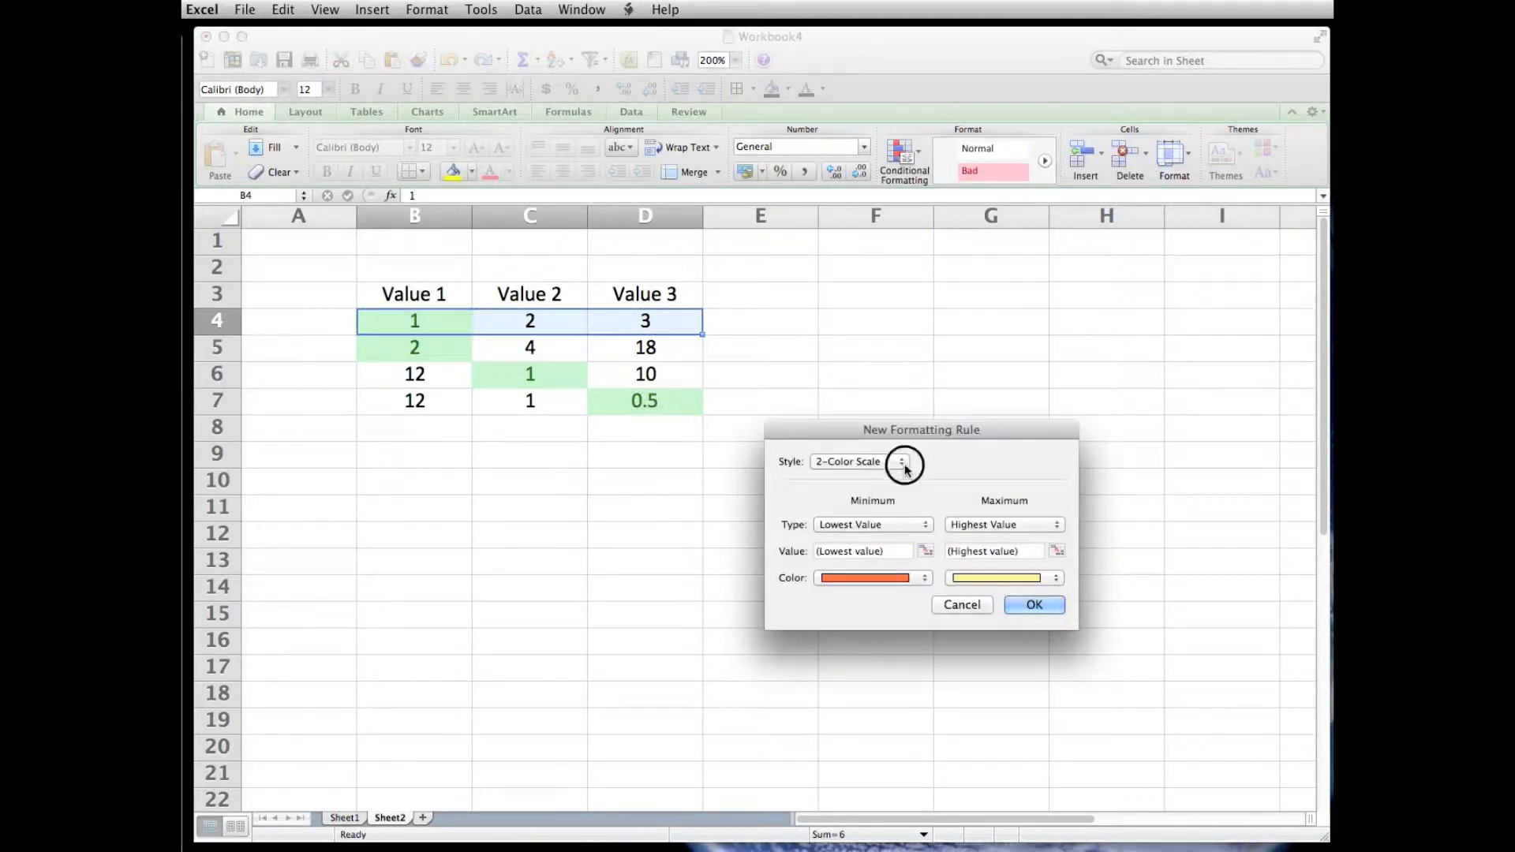
{"action": "left_click", "coordinate": [889, 523]}
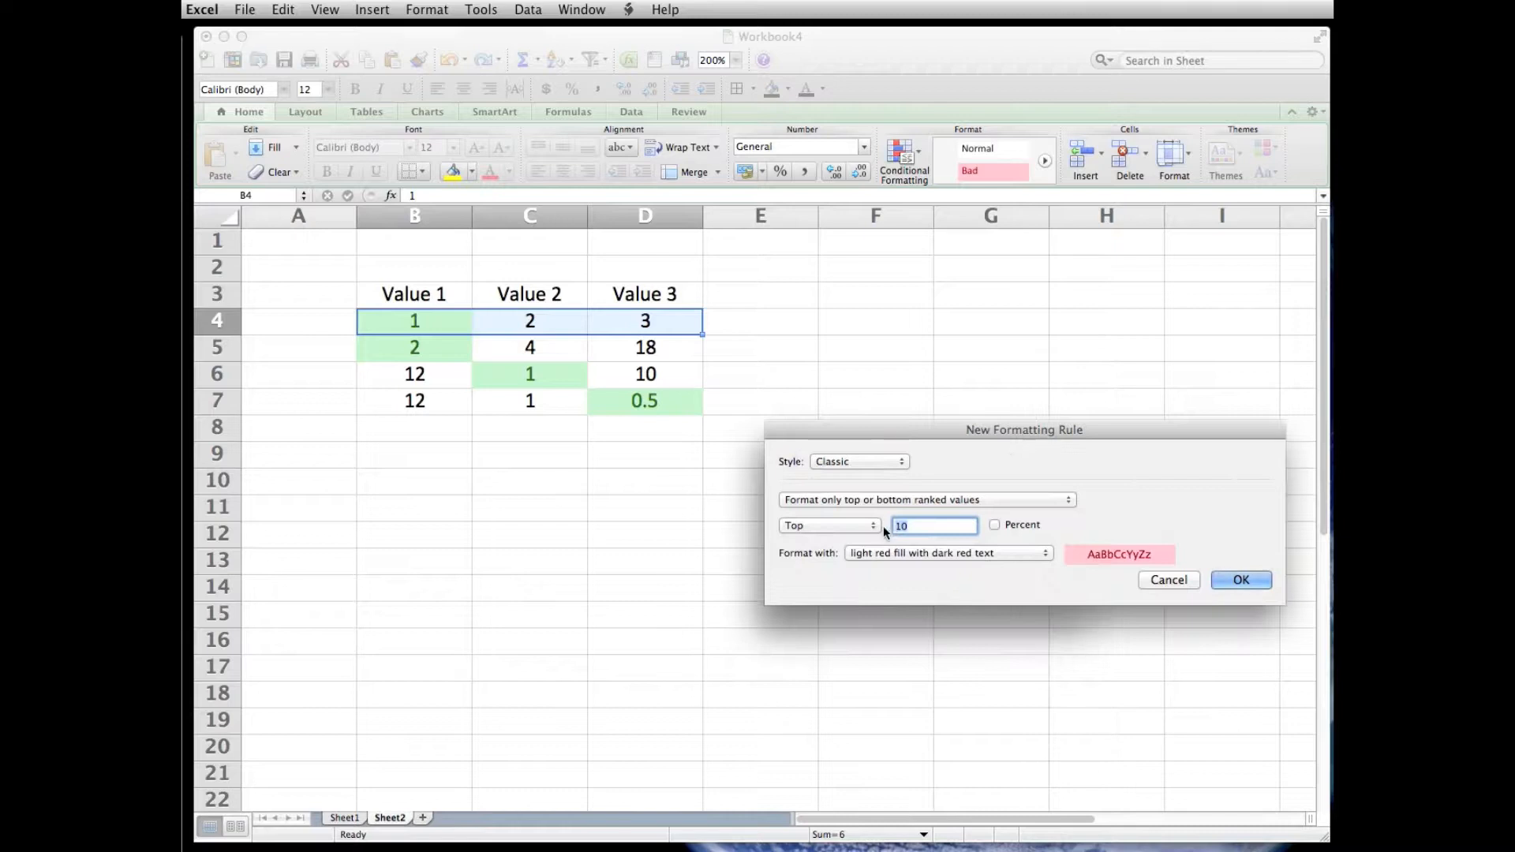
{"action": "left_click", "coordinate": [1069, 504]}
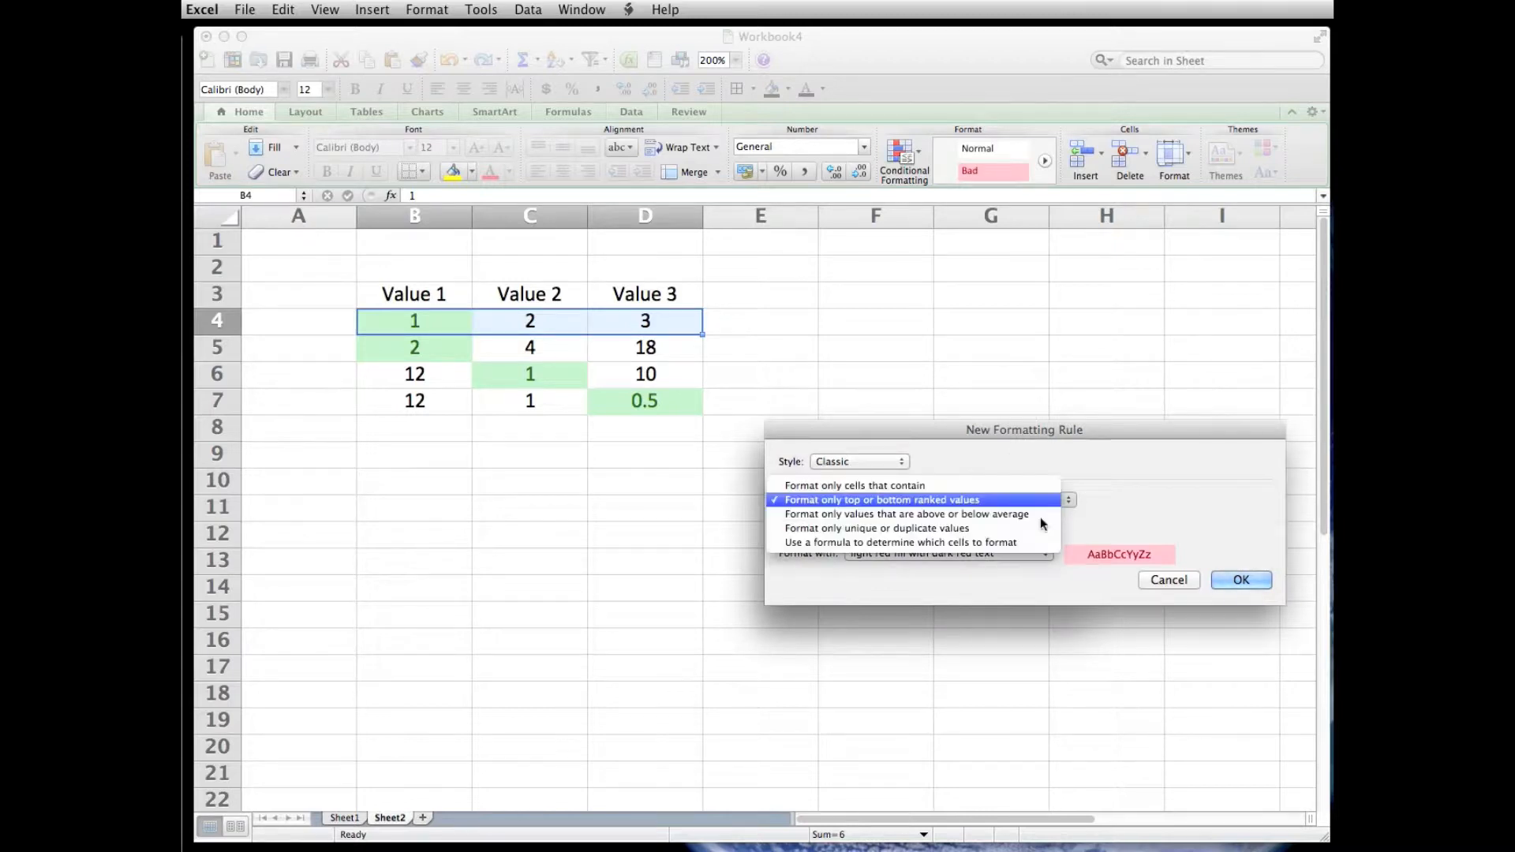
{"action": "left_click", "coordinate": [986, 542]}
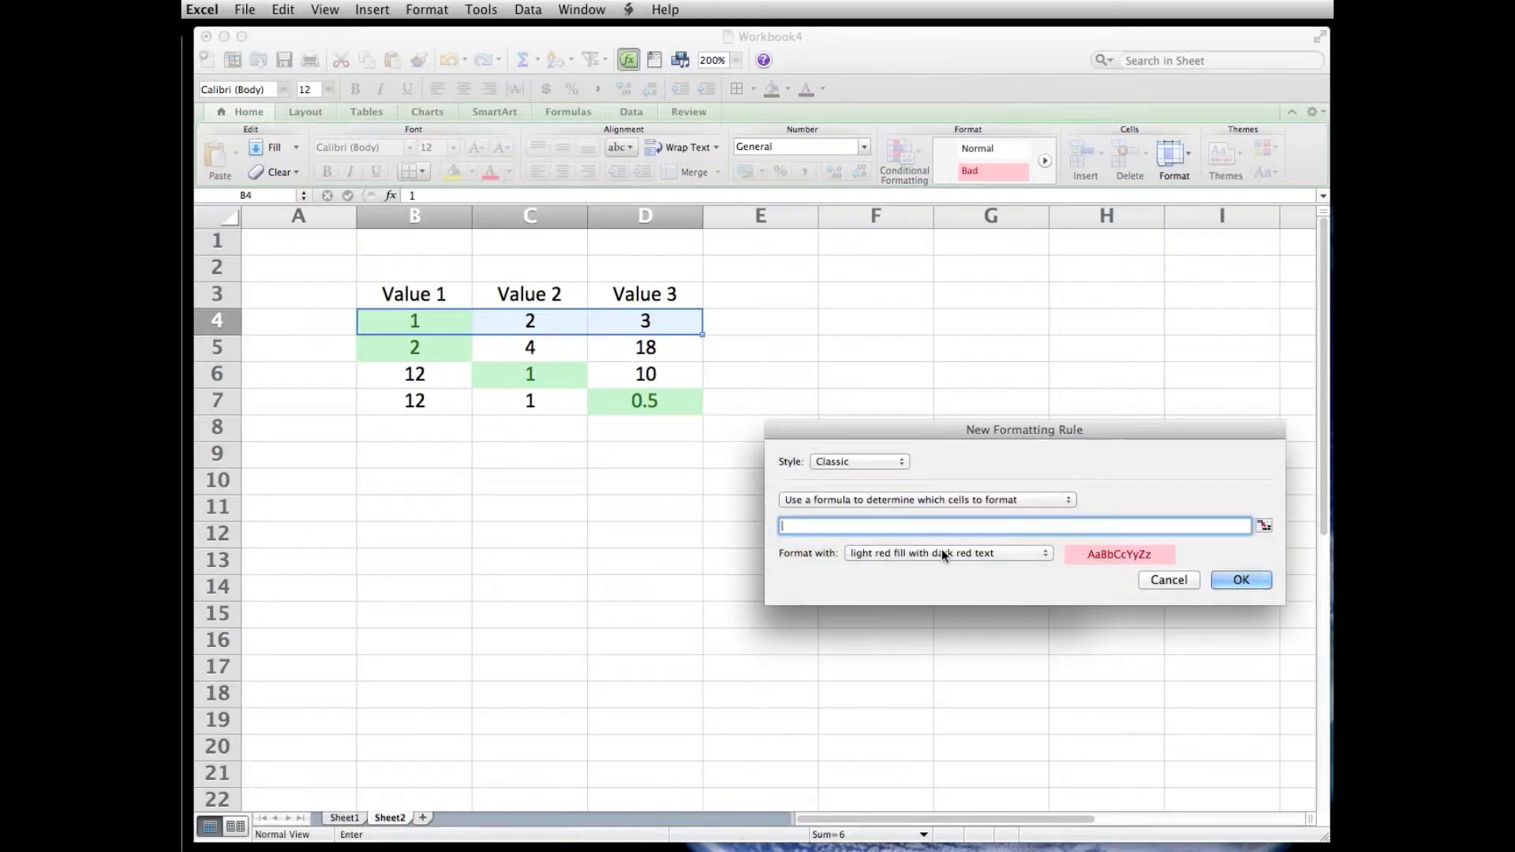
- Enter the new rule's formula as =and($B$4>=max($B$4:$D$4)), picking the cell and range from row 4
{"action": "type", "text": "=and("}
{"action": "left_click", "coordinate": [426, 321]}
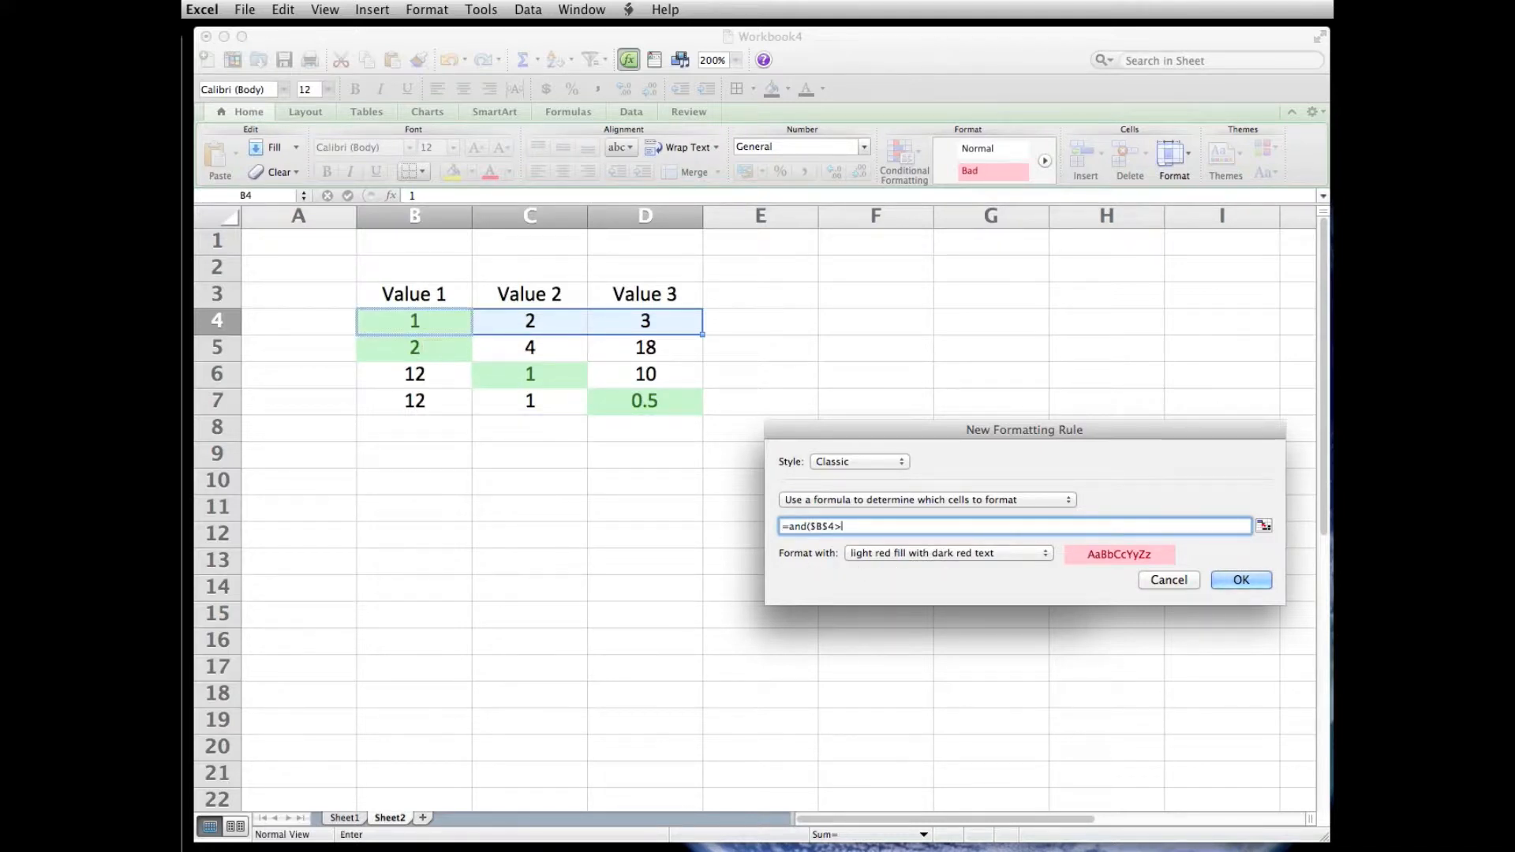
{"action": "type", "text": ">="}
{"action": "type", "text": "max("}
{"action": "left_click", "coordinate": [421, 330]}
{"action": "left_click_drag", "start_coordinate": [483, 338], "coordinate": [655, 318]}
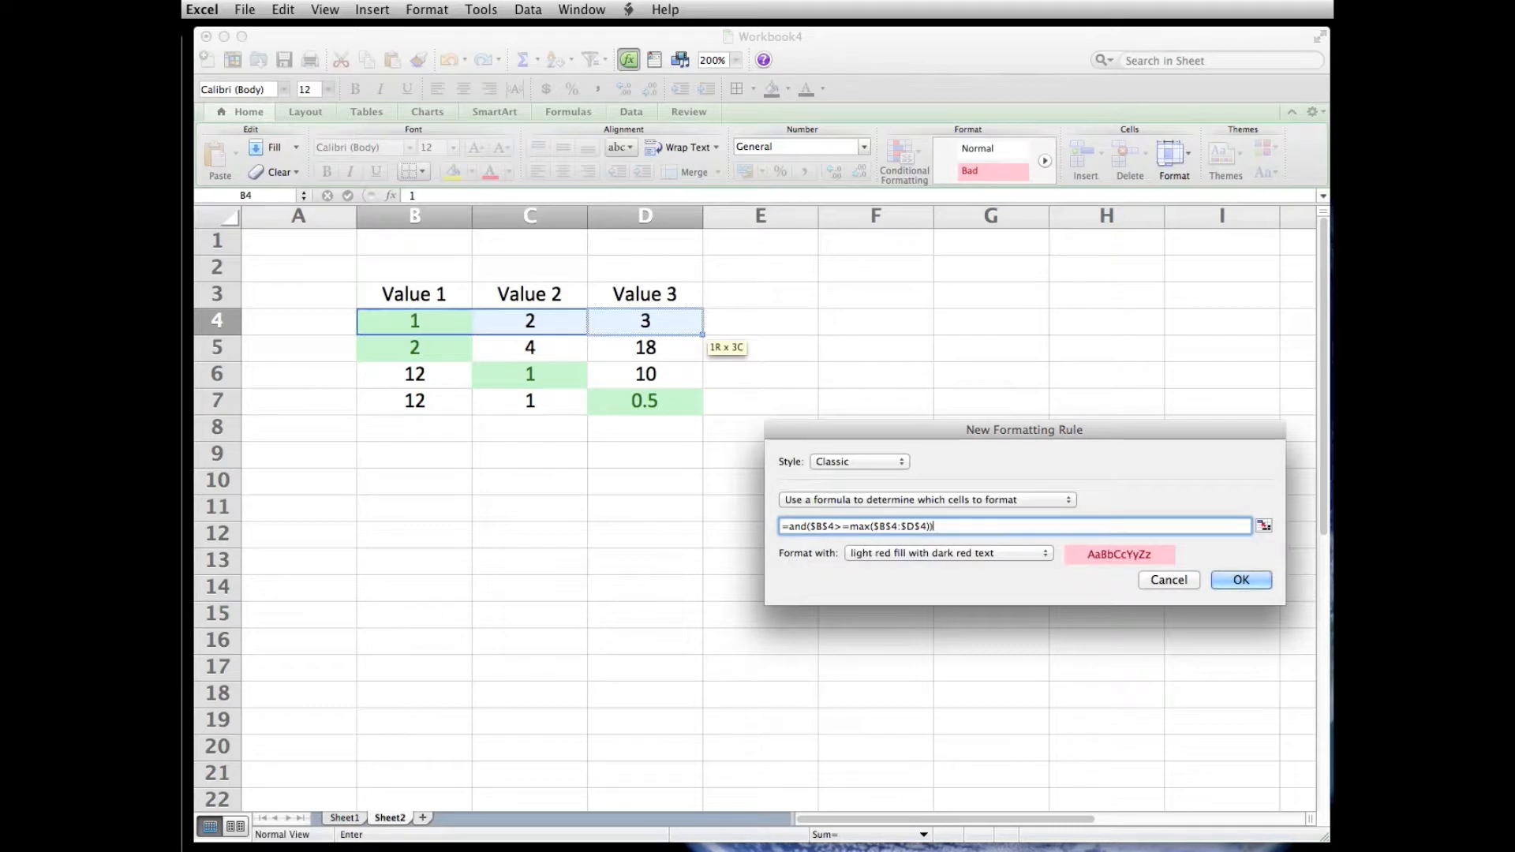
- Close the new rule's formula and make its first B4 reference fully relative
{"action": "type", "text": "))"}
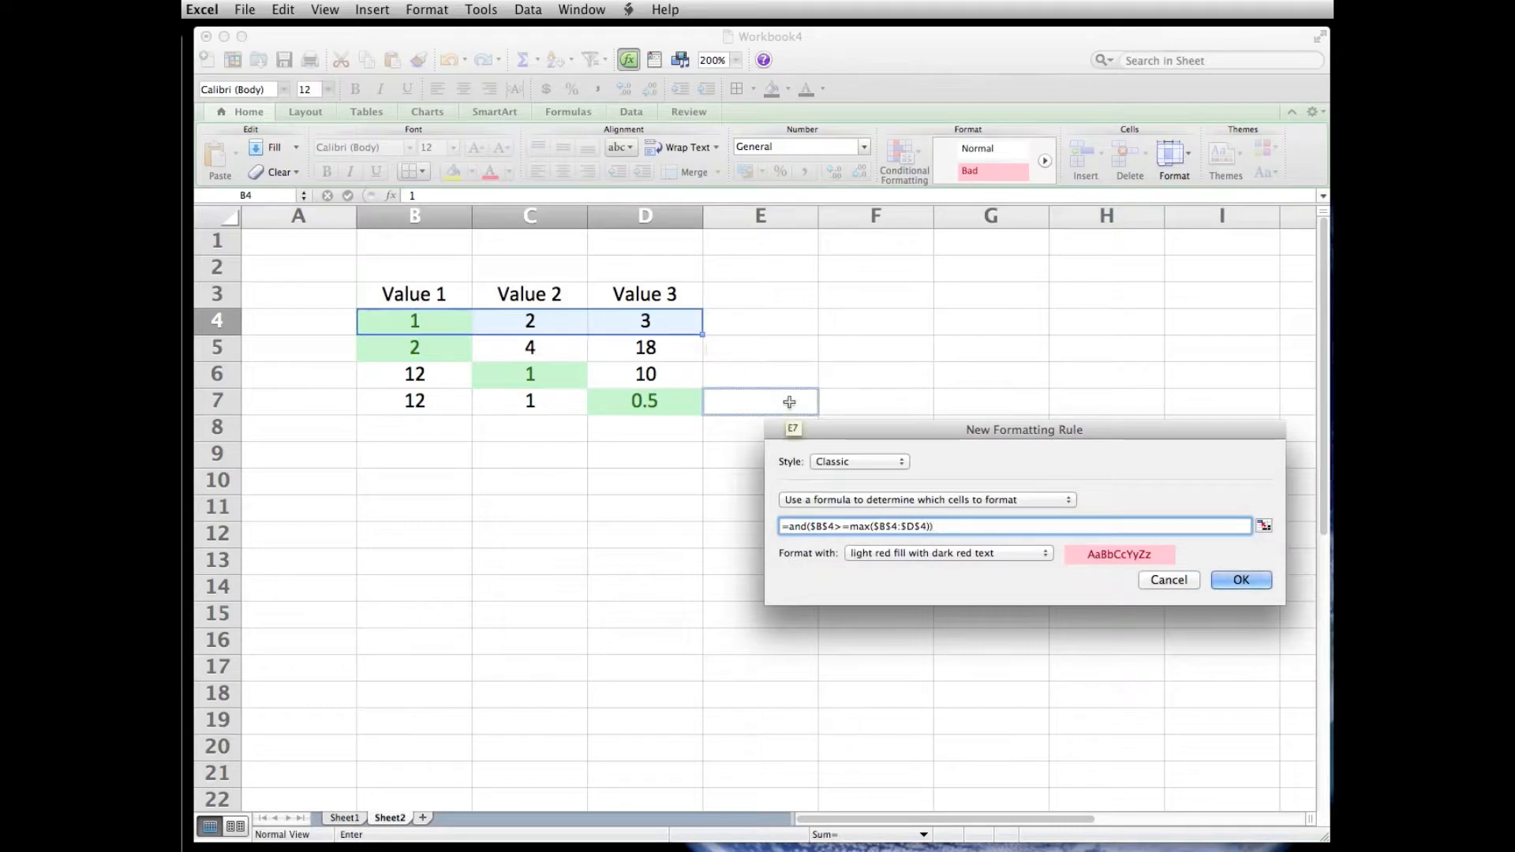
{"action": "key", "text": "BackSpace"}
{"action": "left_click", "coordinate": [823, 529]}
{"action": "key", "text": "BackSpace"}
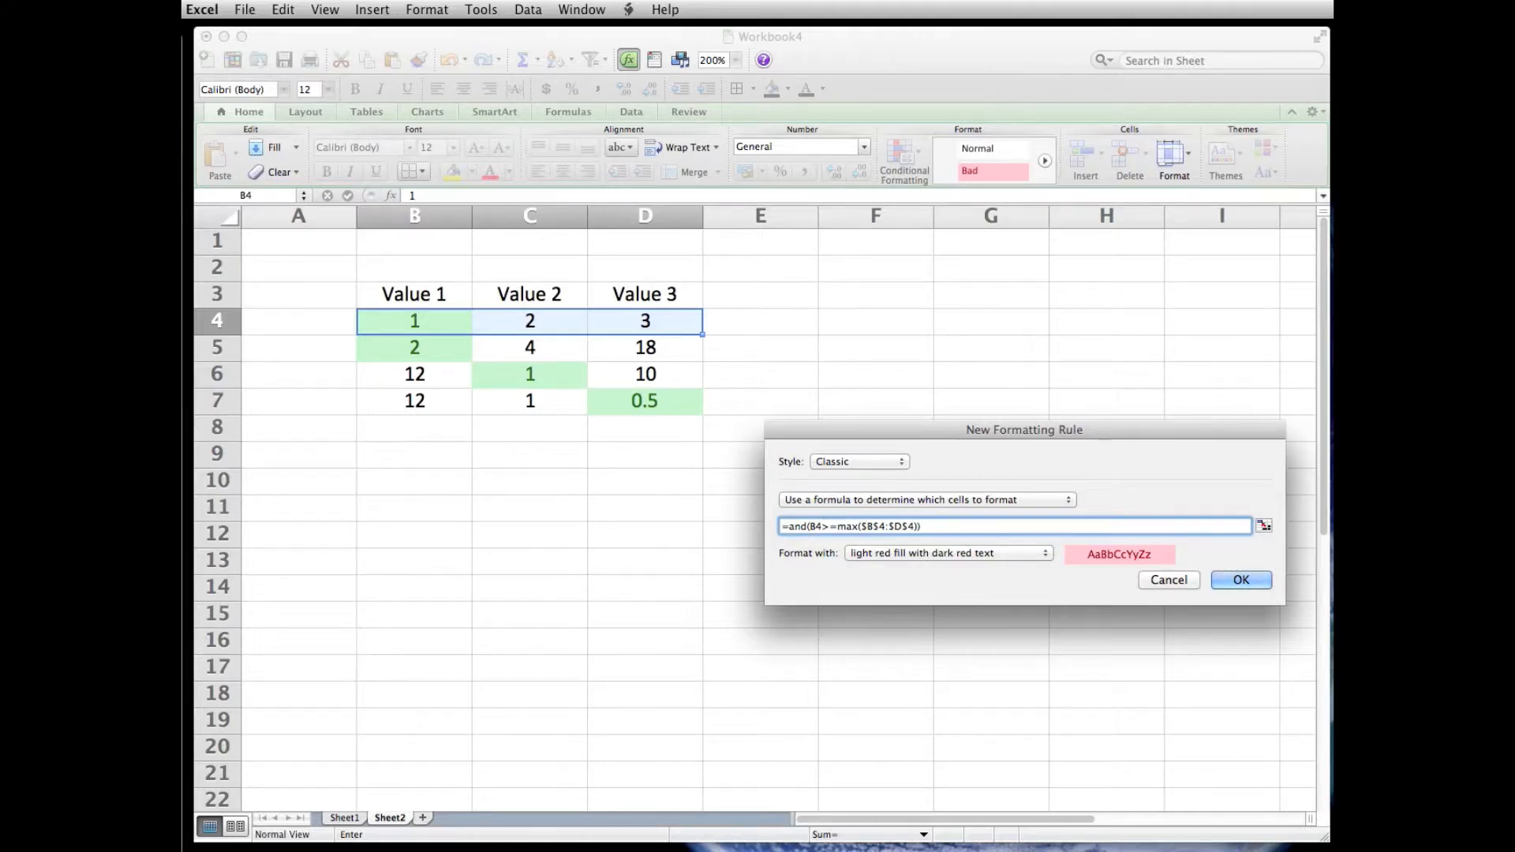
- Remove the row locks from the MAX range, giving =and(B4>=max($B4:$D4)), and apply the rule with light red fill and dark red text
{"action": "left_click", "coordinate": [878, 527]}
{"action": "key", "text": "BackSpace"}
{"action": "left_click", "coordinate": [898, 527]}
{"action": "key", "text": "BackSpace"}
{"action": "left_click", "coordinate": [1242, 580]}
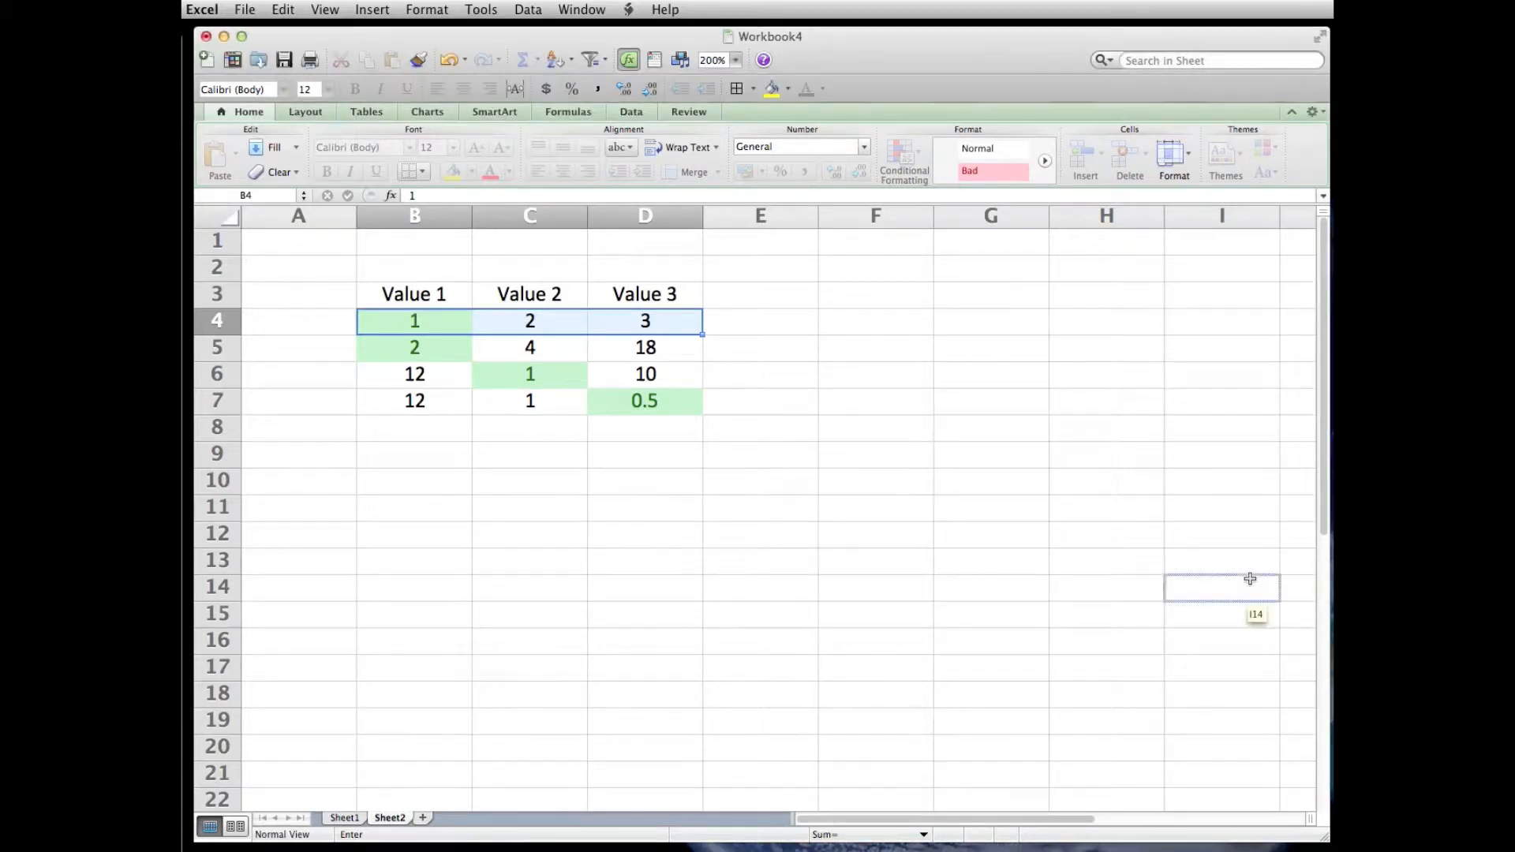
{"action": "left_click", "coordinate": [1169, 631]}
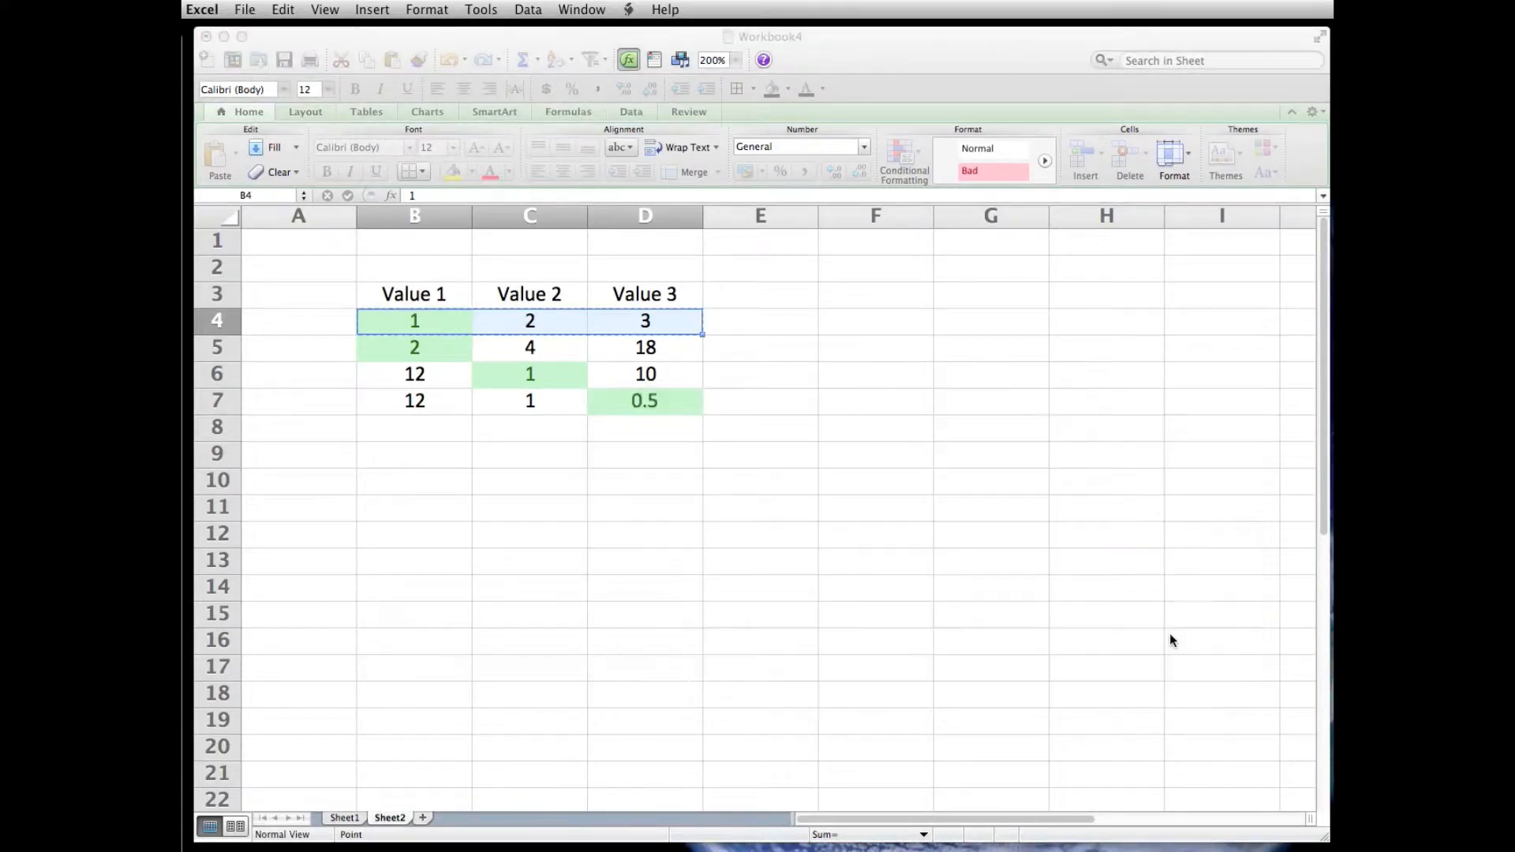
- Test the row maximum rule by entering 4 in cell C4
{"action": "left_click", "coordinate": [1037, 636]}
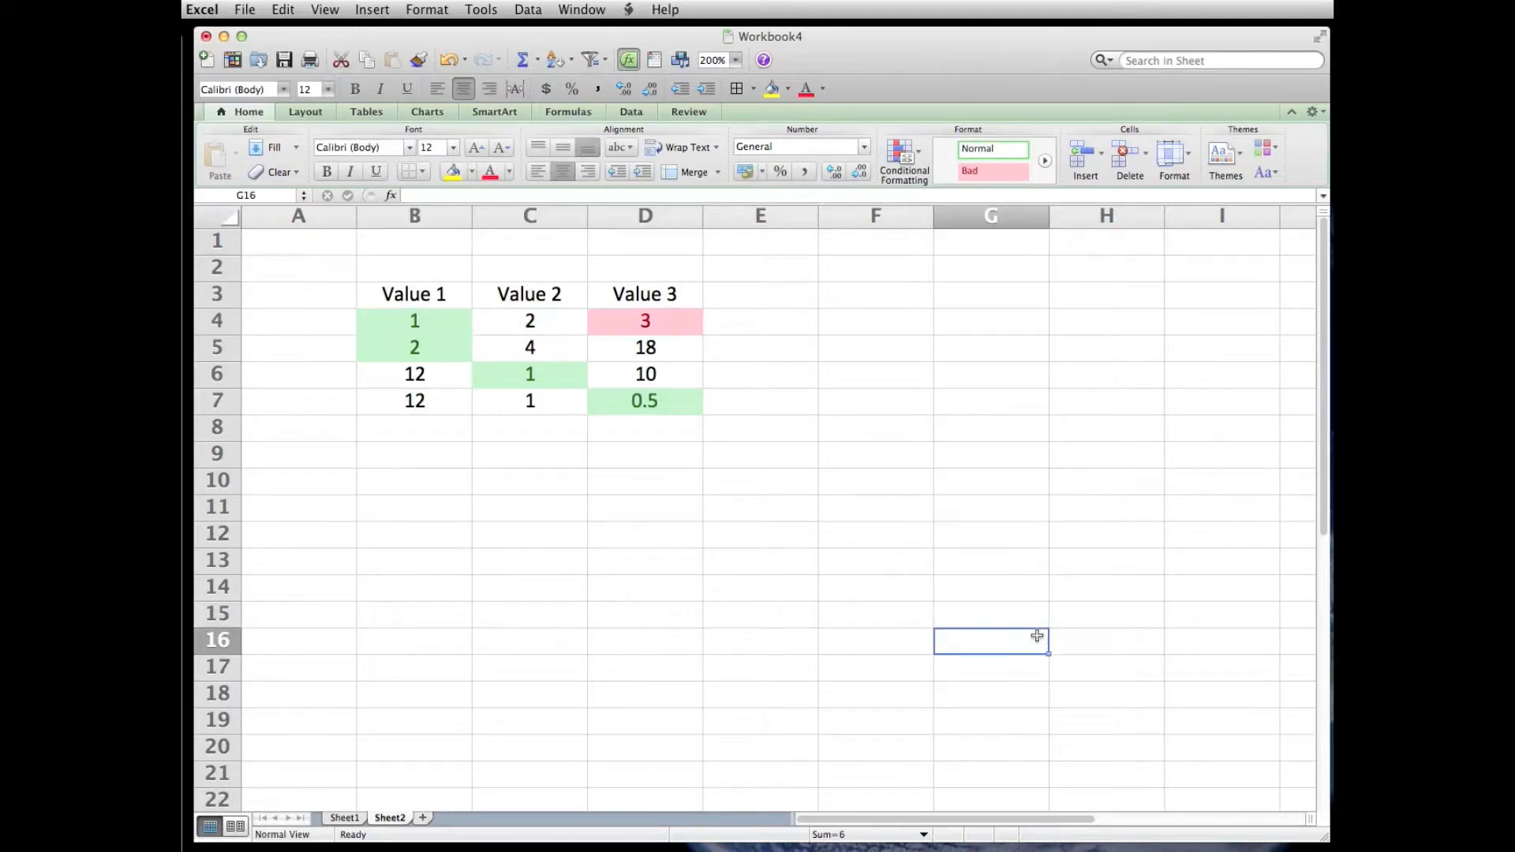
{"action": "type", "text": "4"}
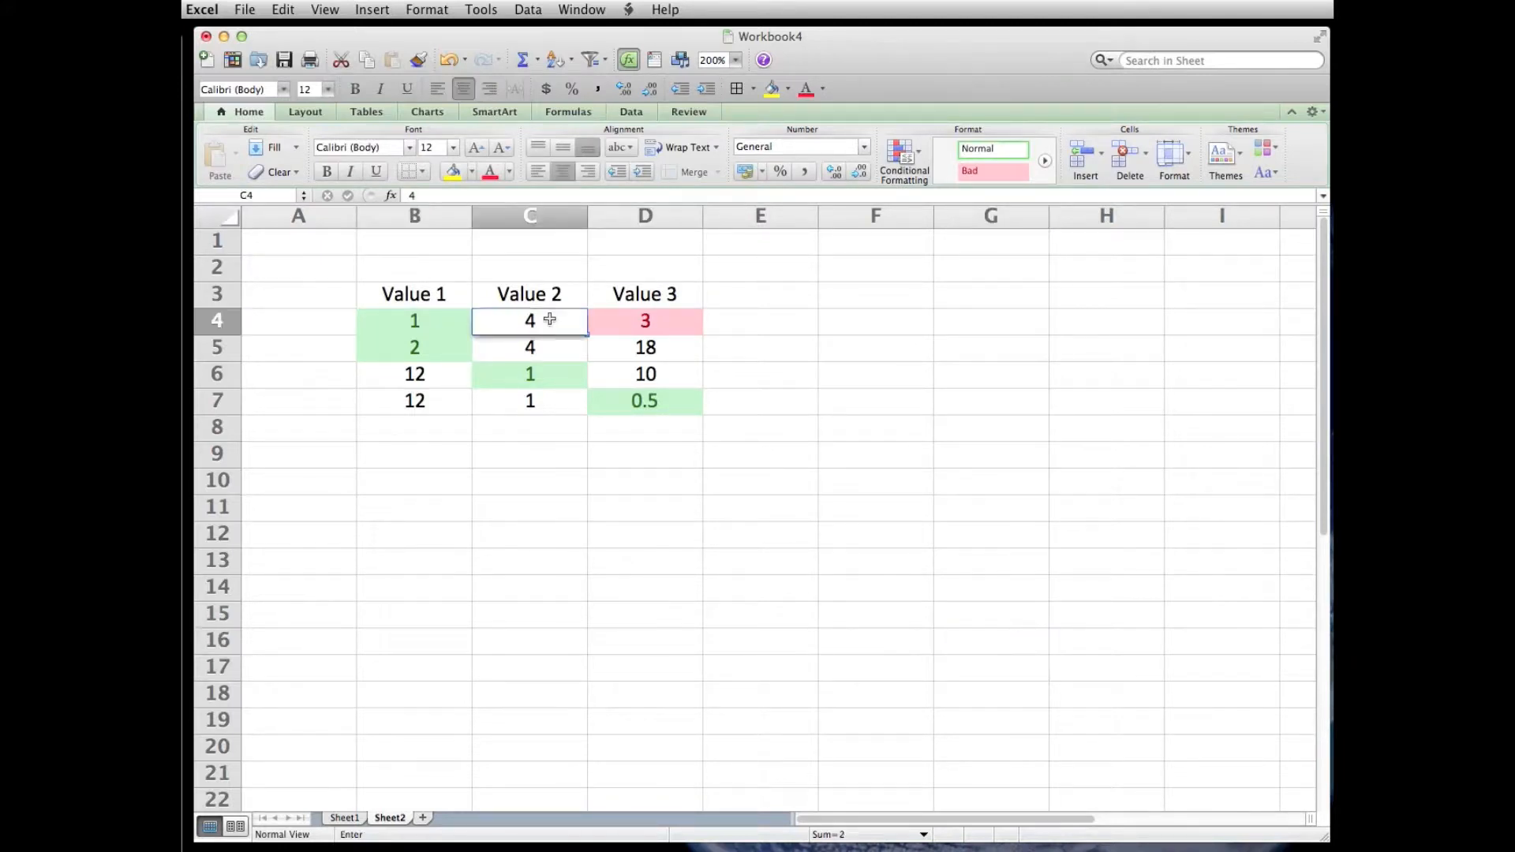
{"action": "key", "text": "Return"}
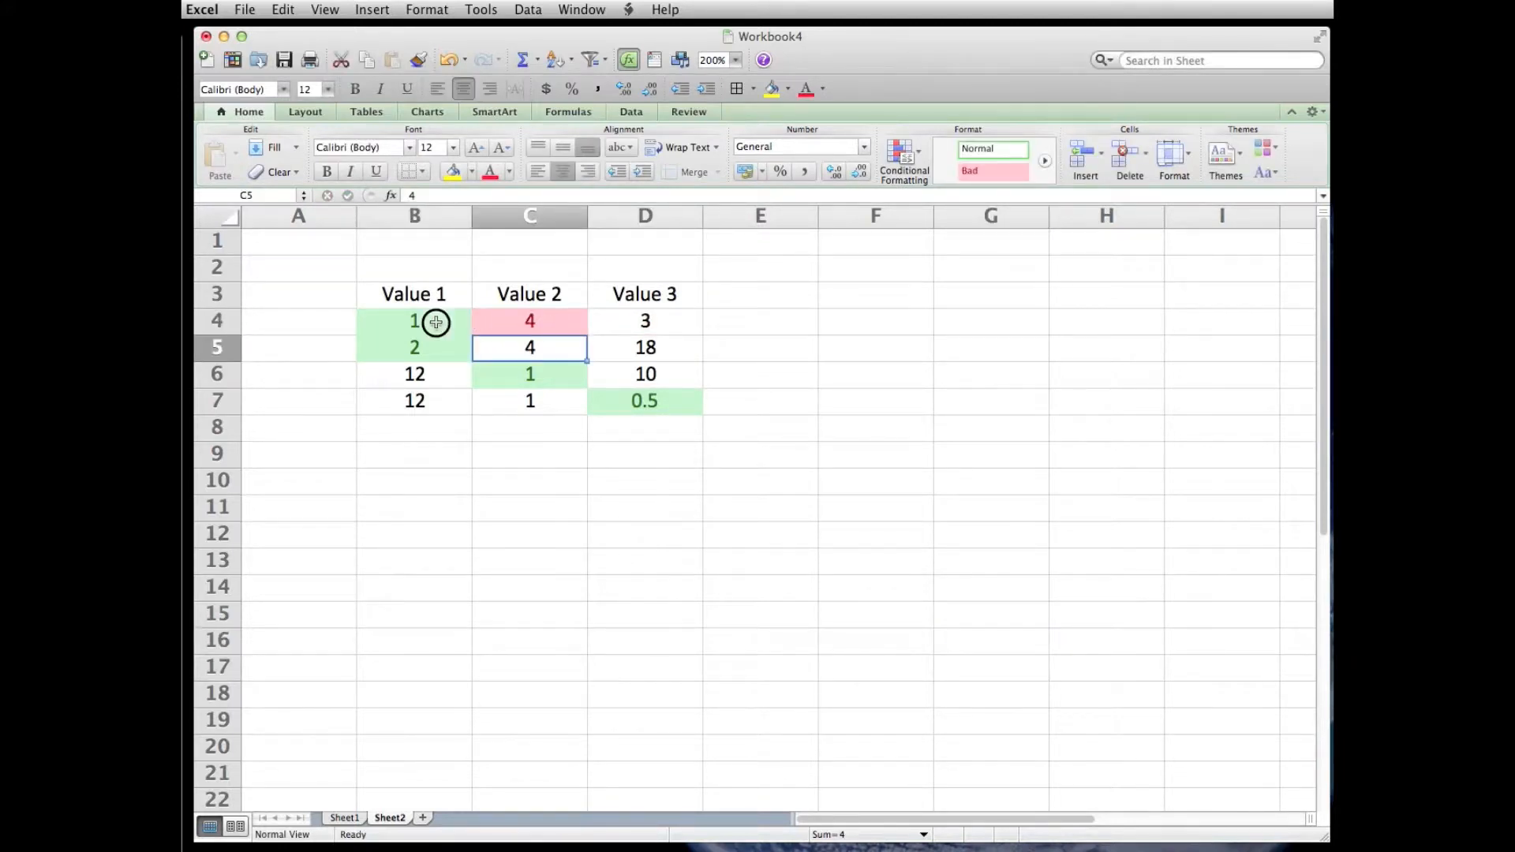
- Copy the formatting of B4:D4, including both conditional rules, to B5:D7
{"action": "left_click_drag", "start_coordinate": [389, 321], "coordinate": [622, 321]}
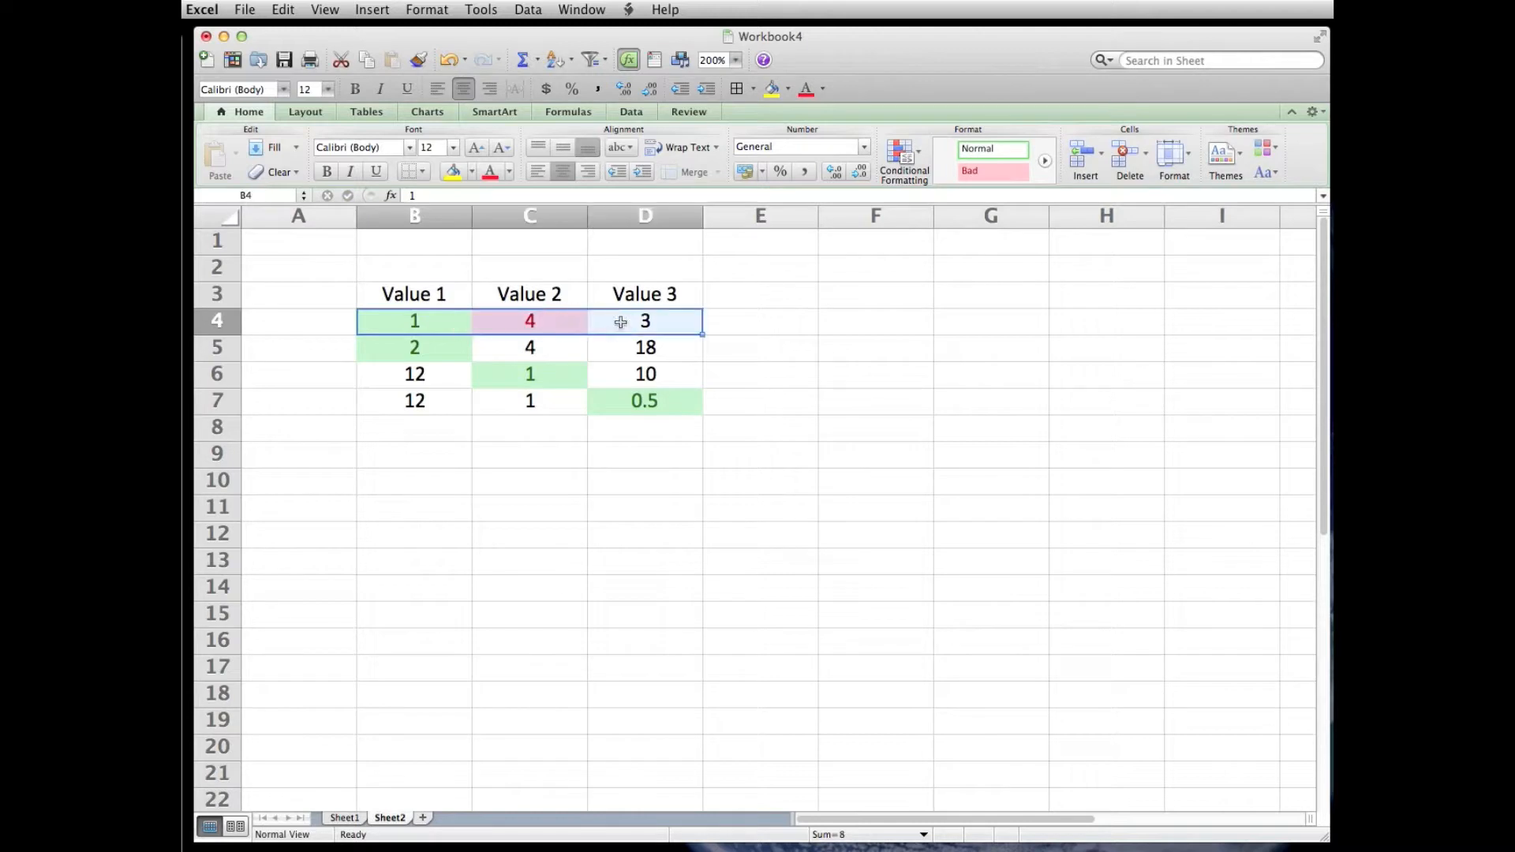
{"action": "left_click", "coordinate": [415, 60]}
{"action": "mouse_move", "coordinate": [407, 348]}
{"action": "left_mouse_down"}
{"action": "mouse_move", "coordinate": [609, 354]}
{"action": "mouse_move", "coordinate": [638, 401]}
{"action": "left_mouse_up"}
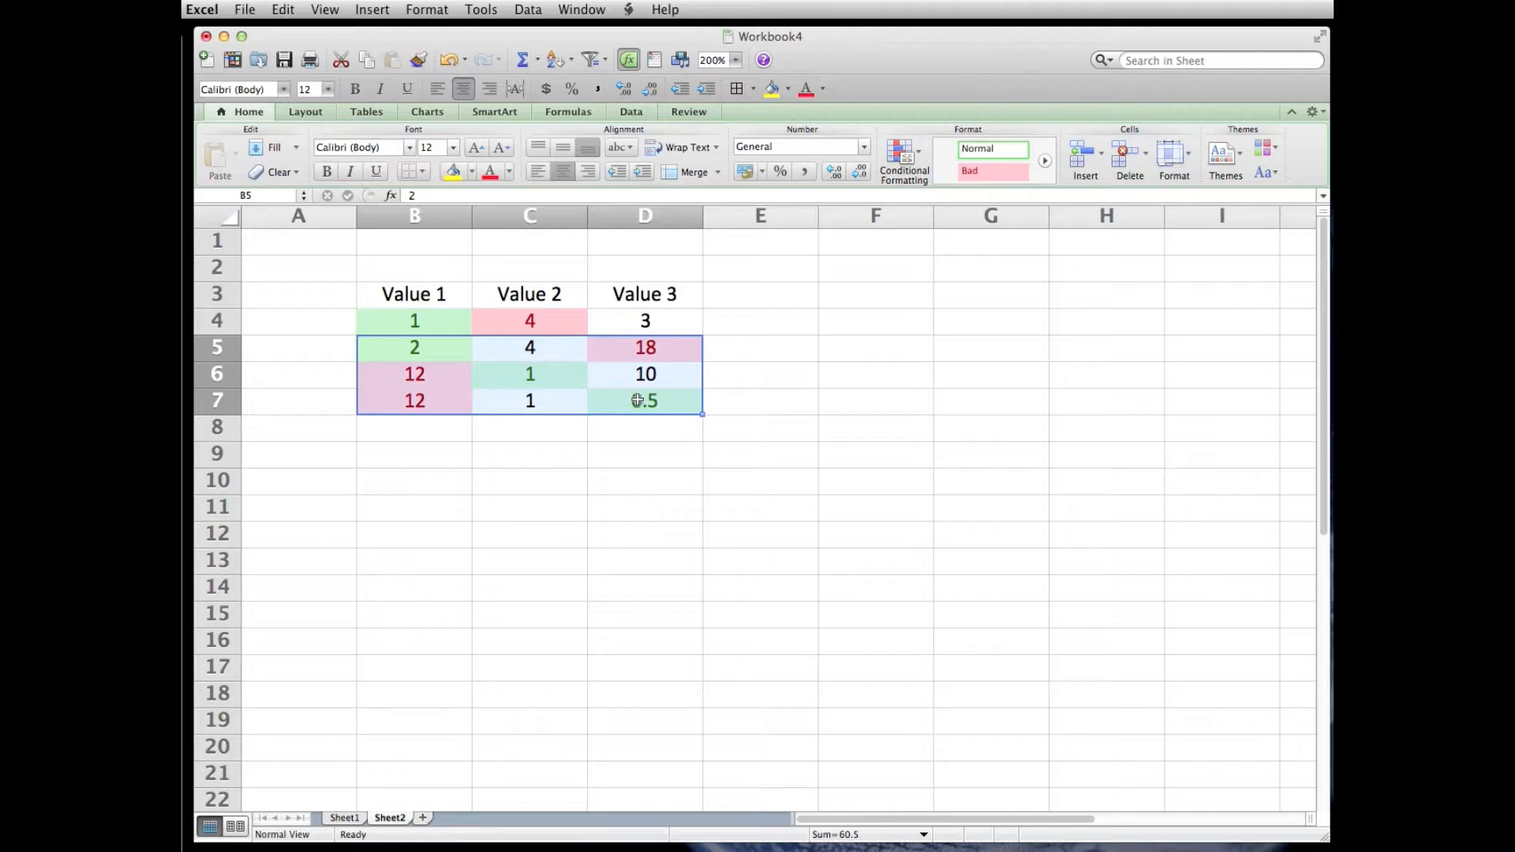
{"action": "left_click", "coordinate": [545, 484]}
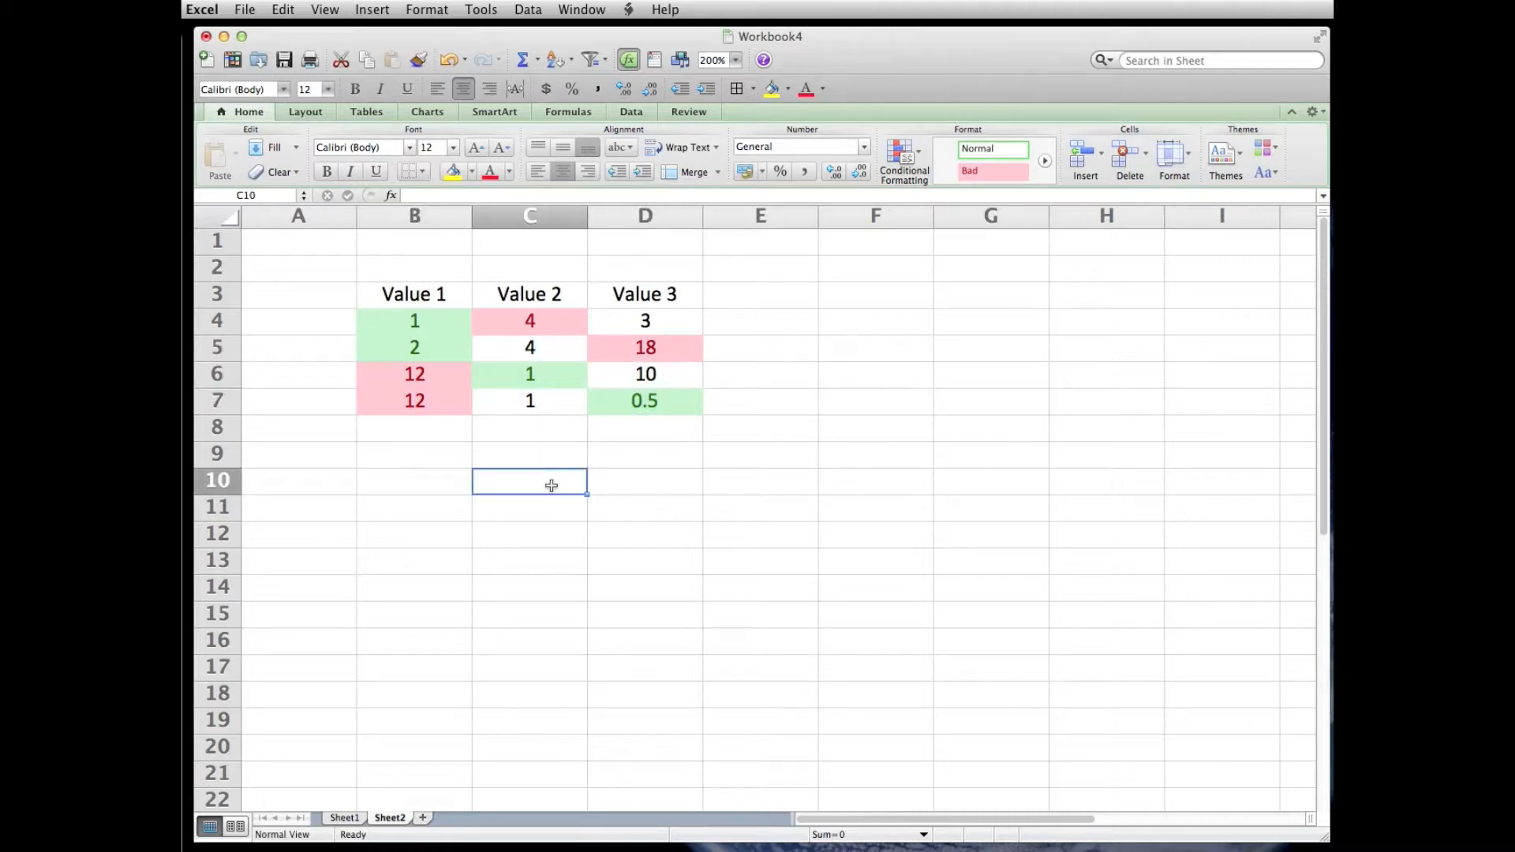
- Test the minimum and maximum rules by entering 13 in cell C6, and first 12 and finally 0.5 in cell C7
{"action": "left_click", "coordinate": [532, 379]}
{"action": "type", "text": "13"}
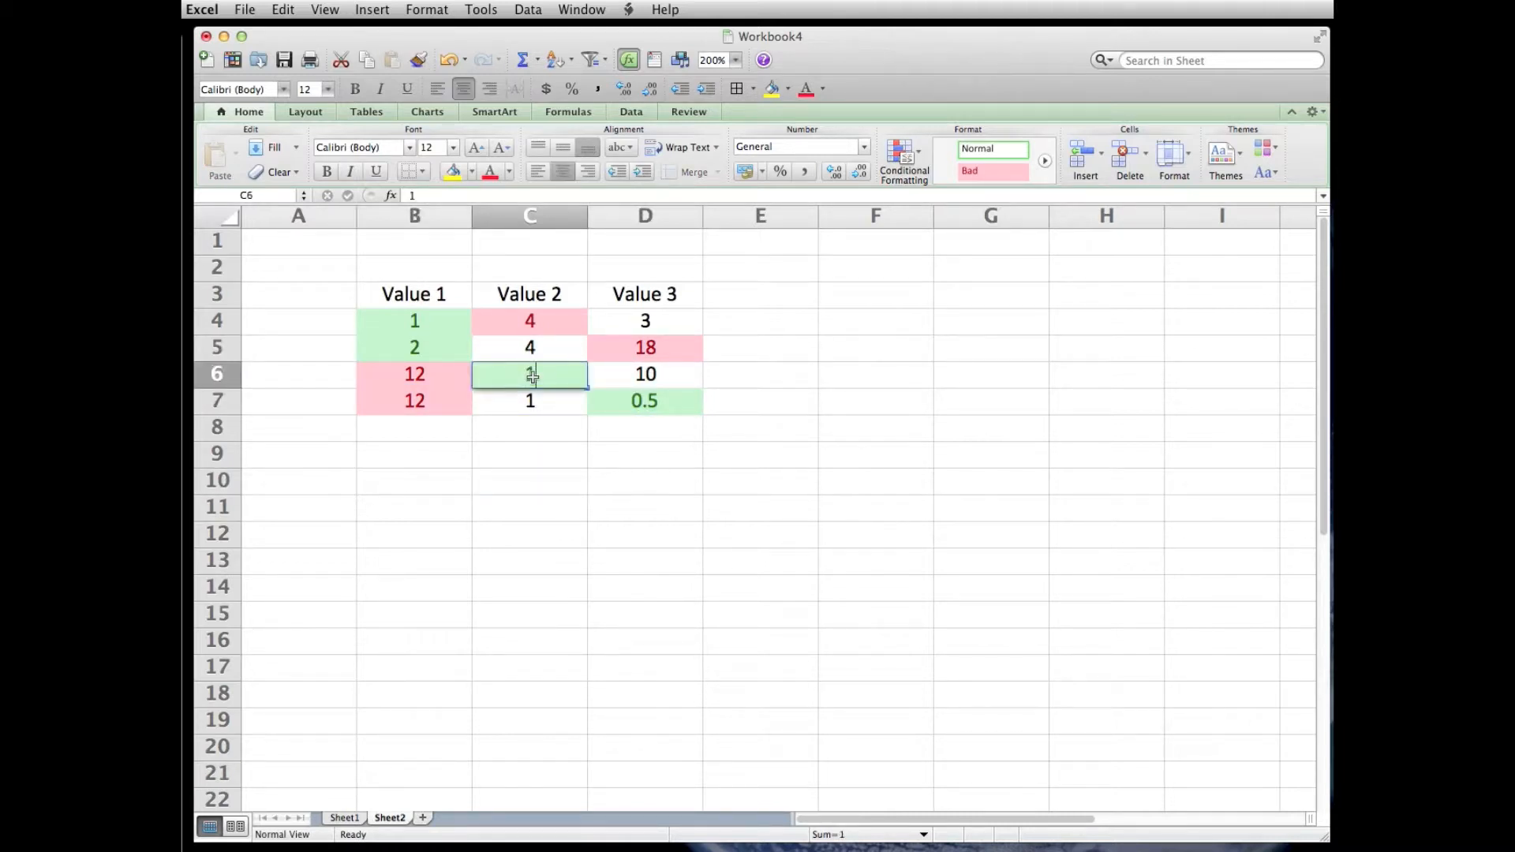
{"action": "key", "text": "Return"}
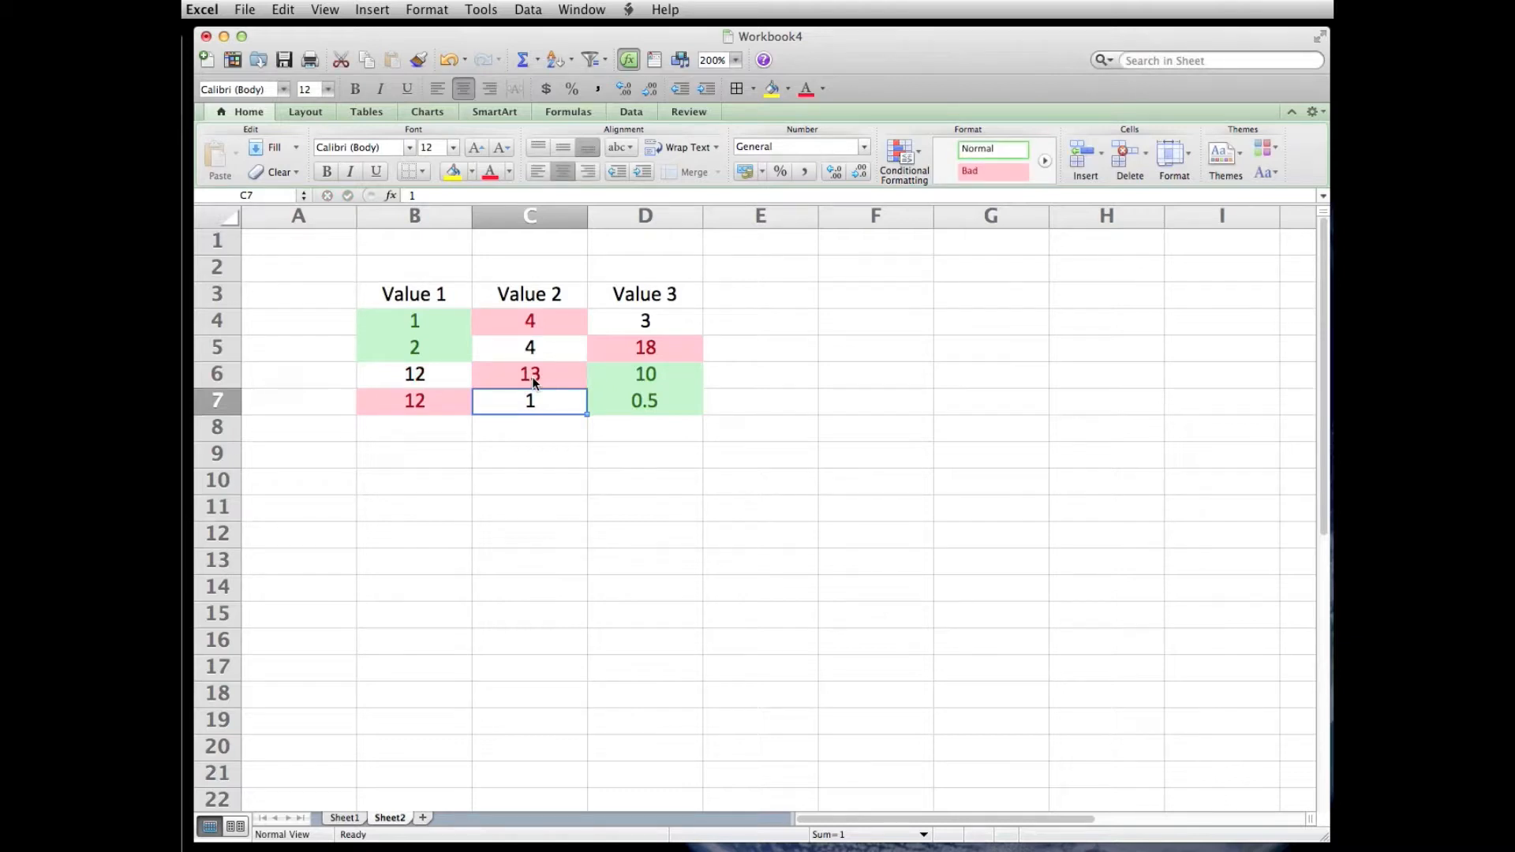
{"action": "type", "text": "12"}
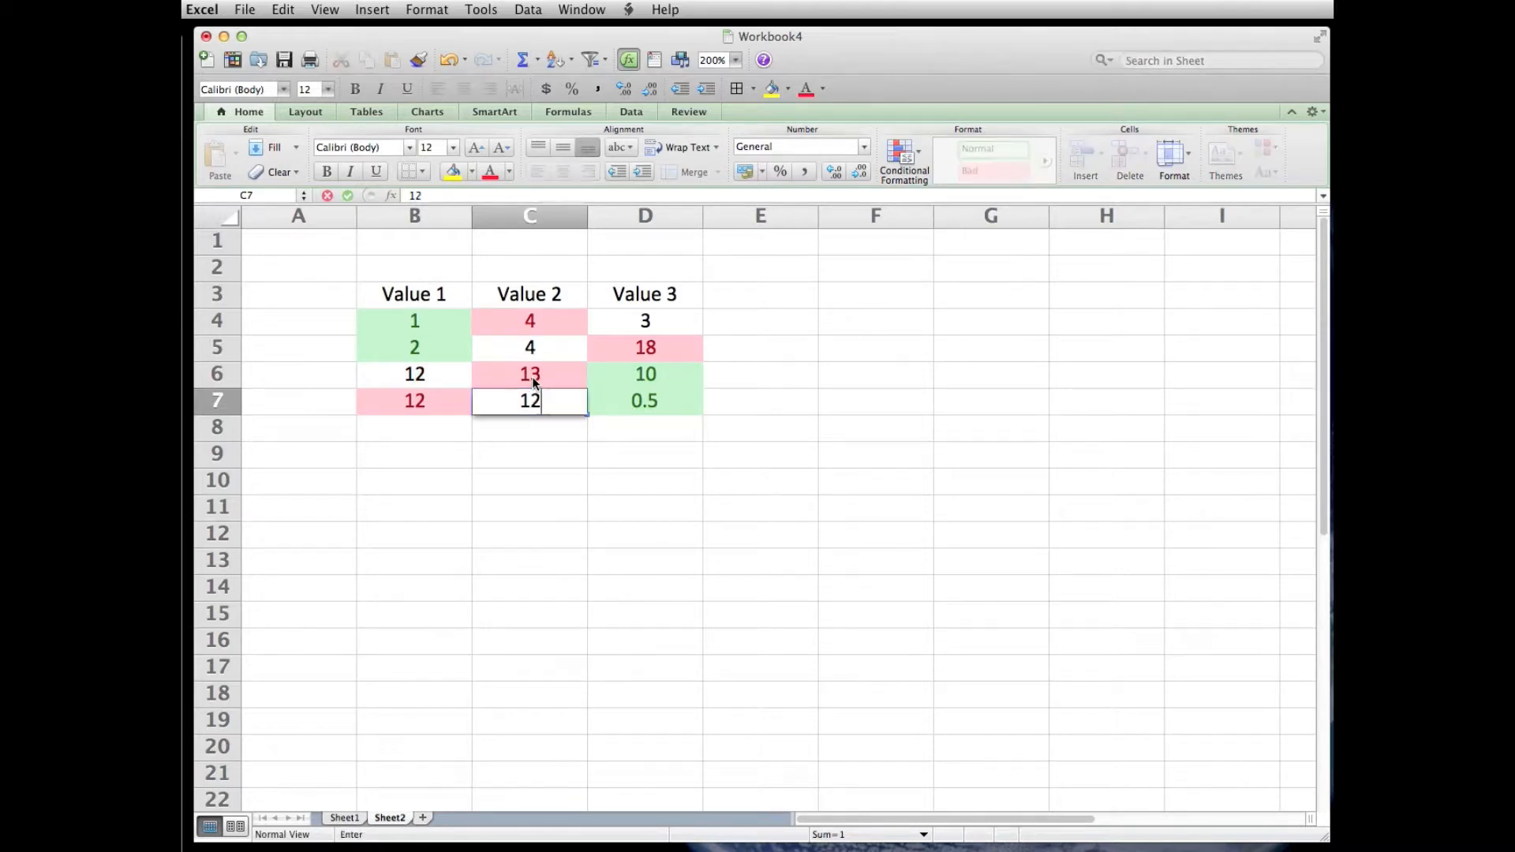
{"action": "key", "text": "Return"}
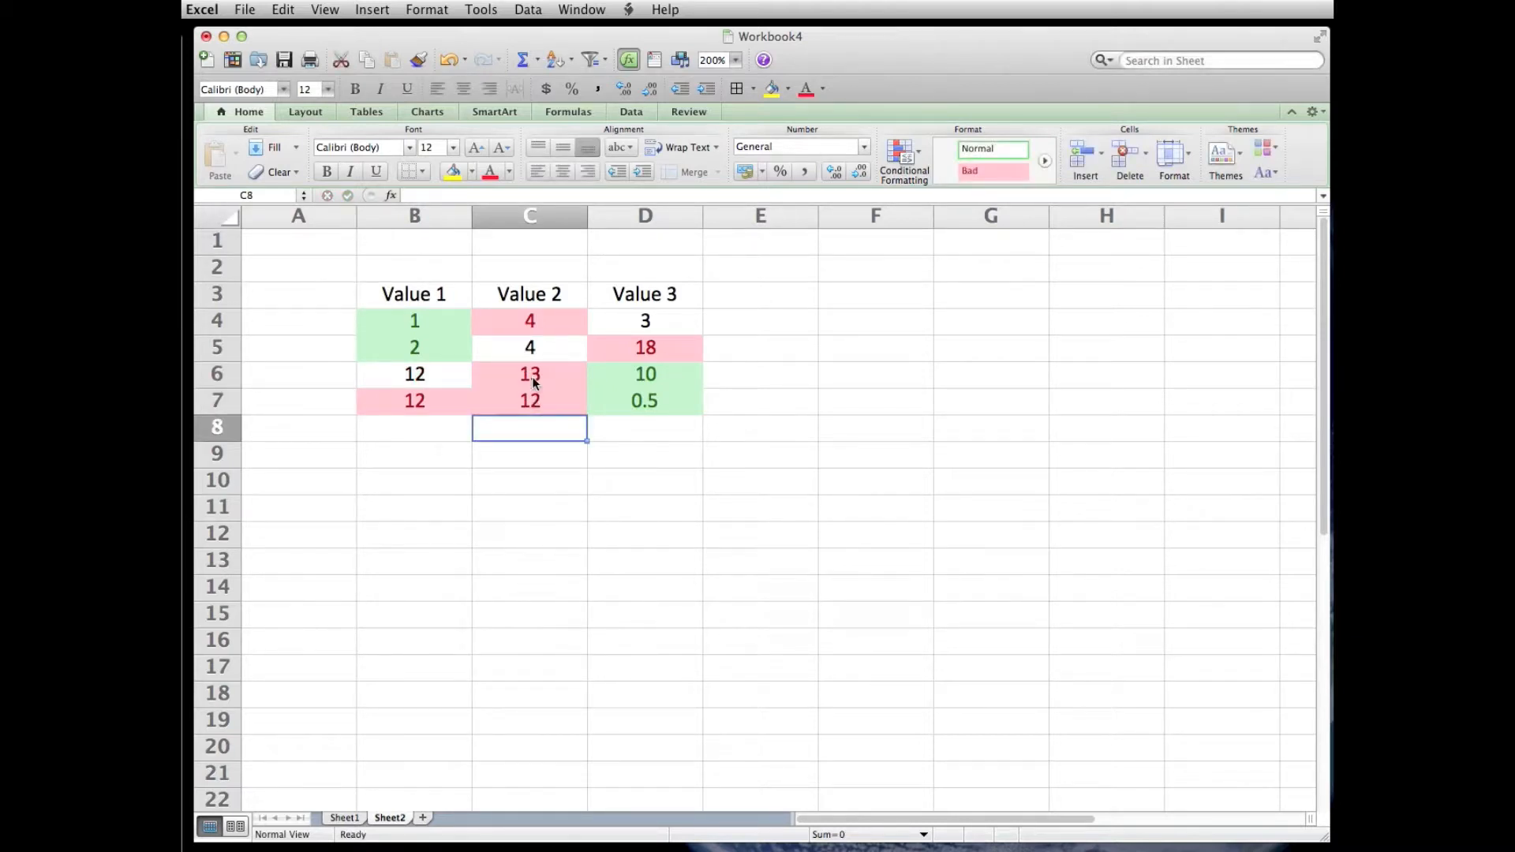
{"action": "key", "text": "Up"}
{"action": "type", "text": ".5"}
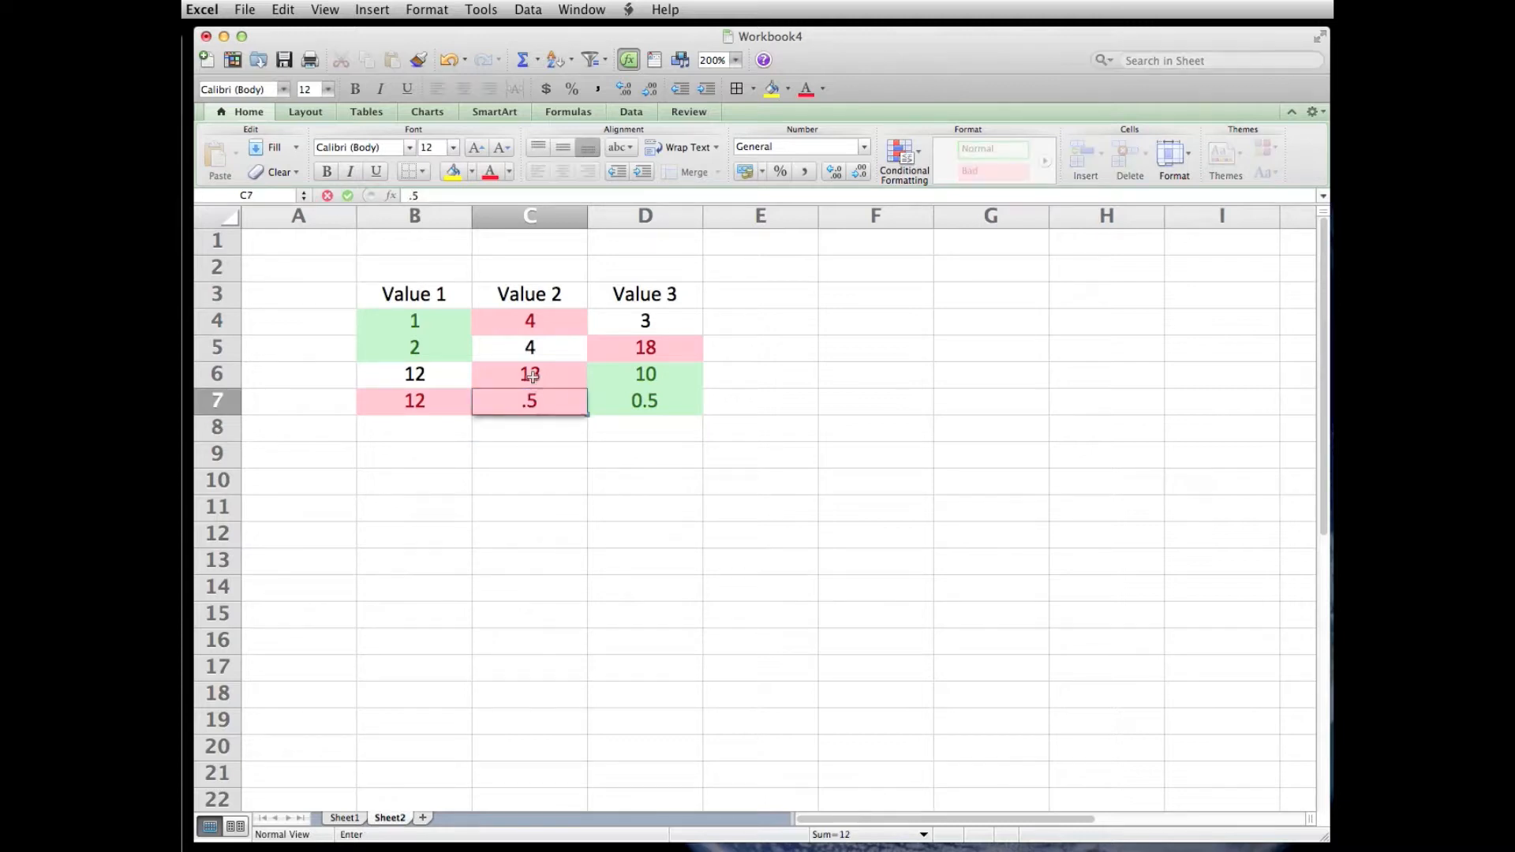
{"action": "key", "text": "Return"}
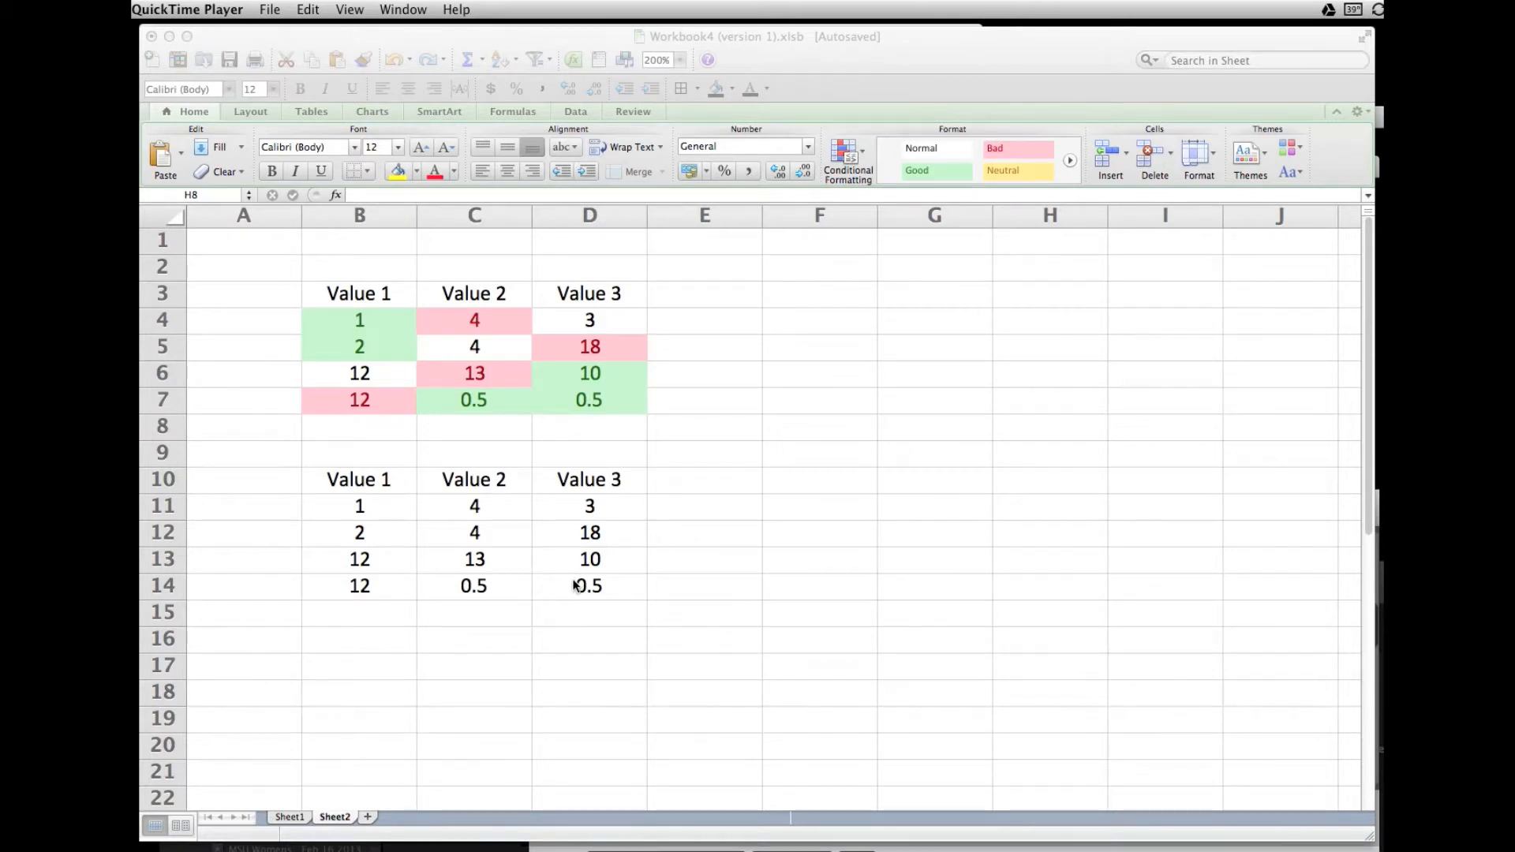
- Set up a new Classic conditional formatting rule for B11:D14 that formats only cells whose value is greater than 2
{"action": "left_click", "coordinate": [368, 509]}
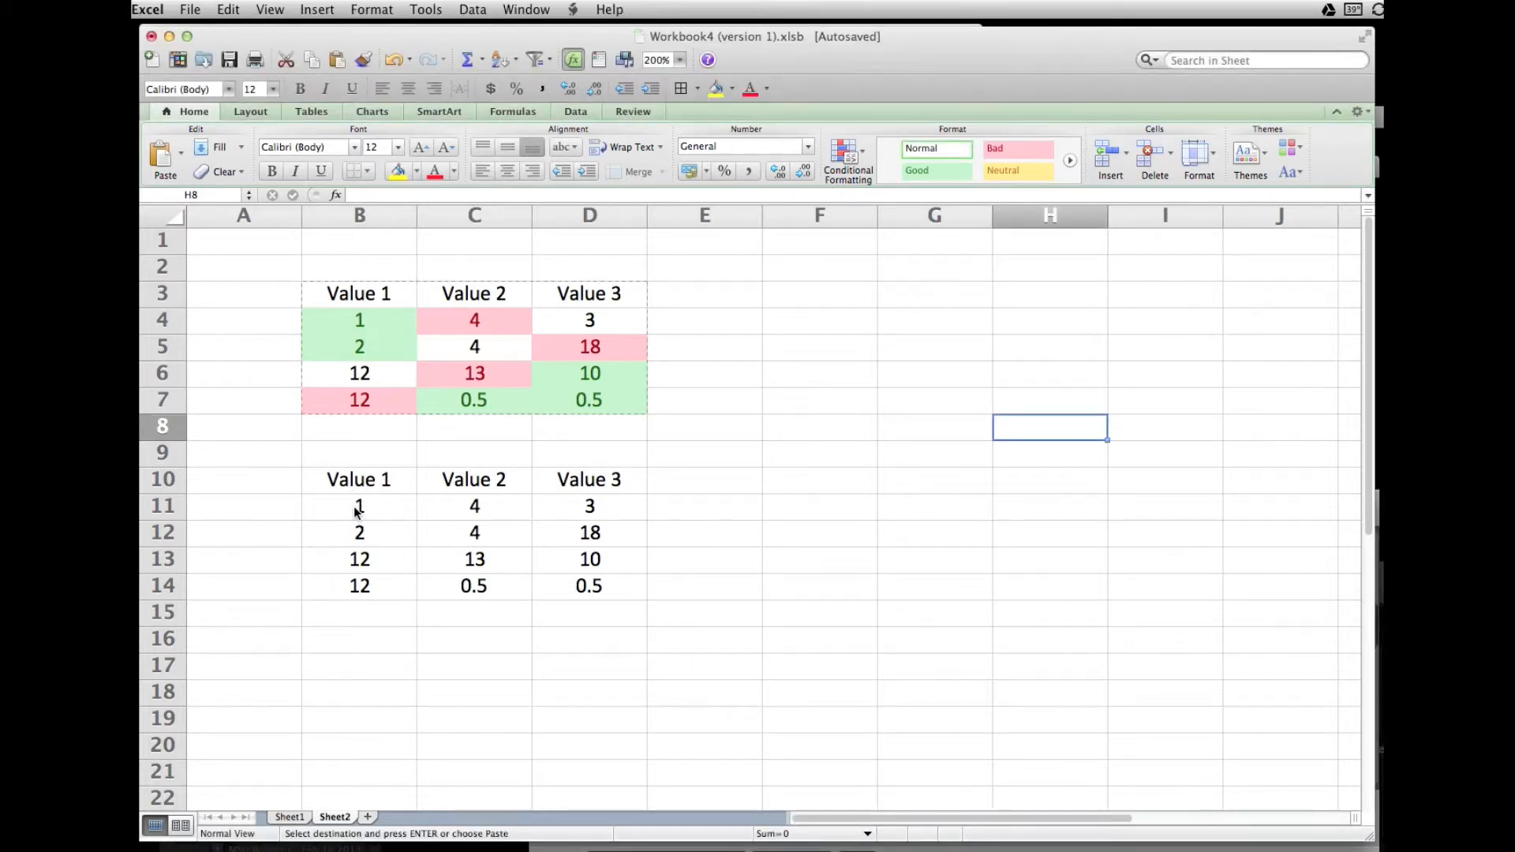
{"action": "left_click_drag", "start_coordinate": [356, 506], "coordinate": [474, 593]}
{"action": "left_click_drag", "start_coordinate": [474, 593], "coordinate": [589, 588]}
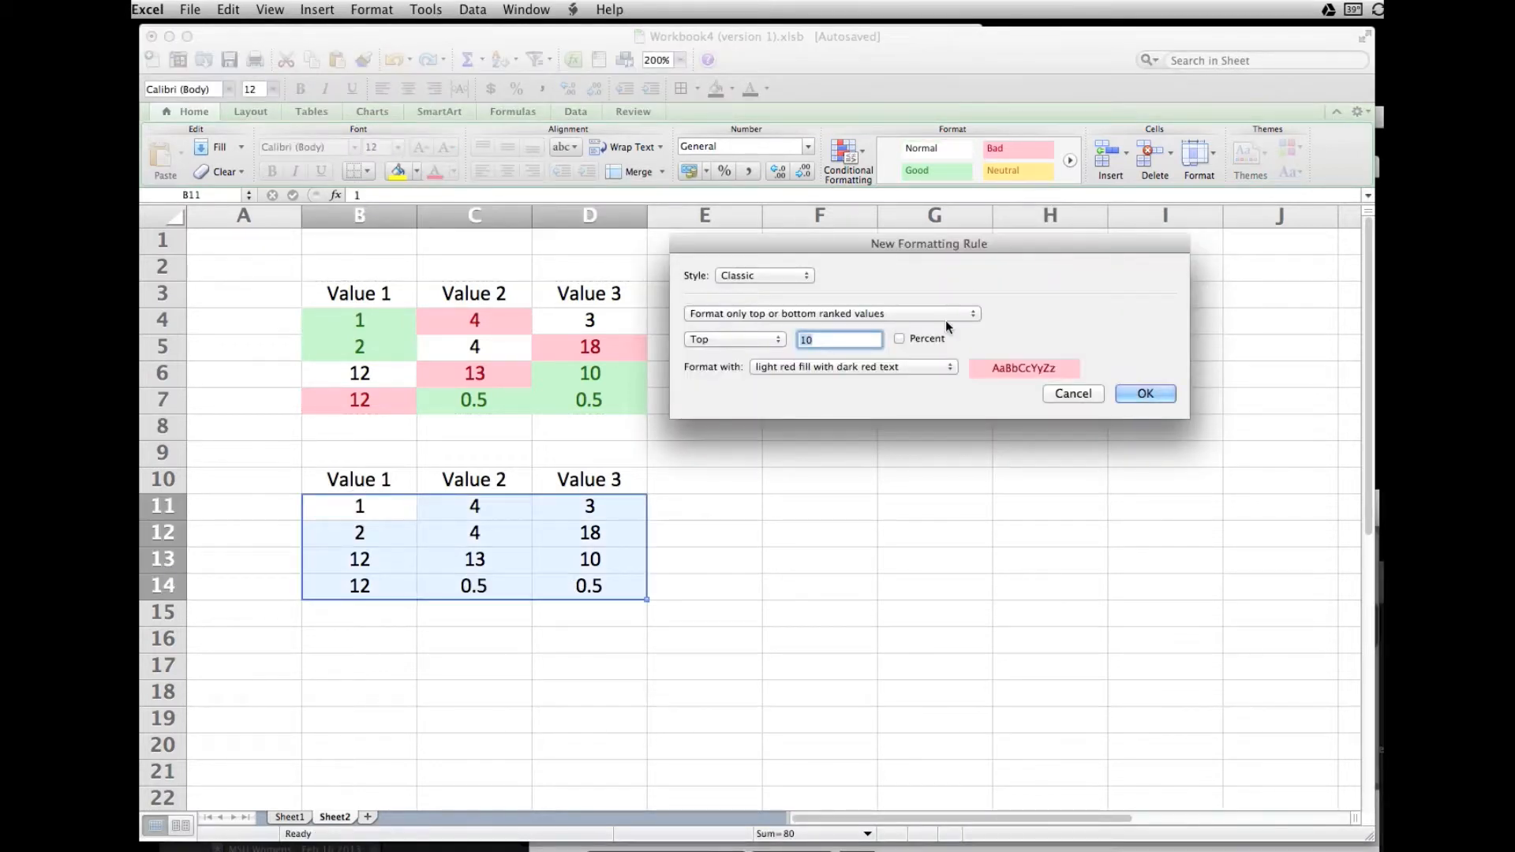
{"action": "left_click", "coordinate": [974, 315]}
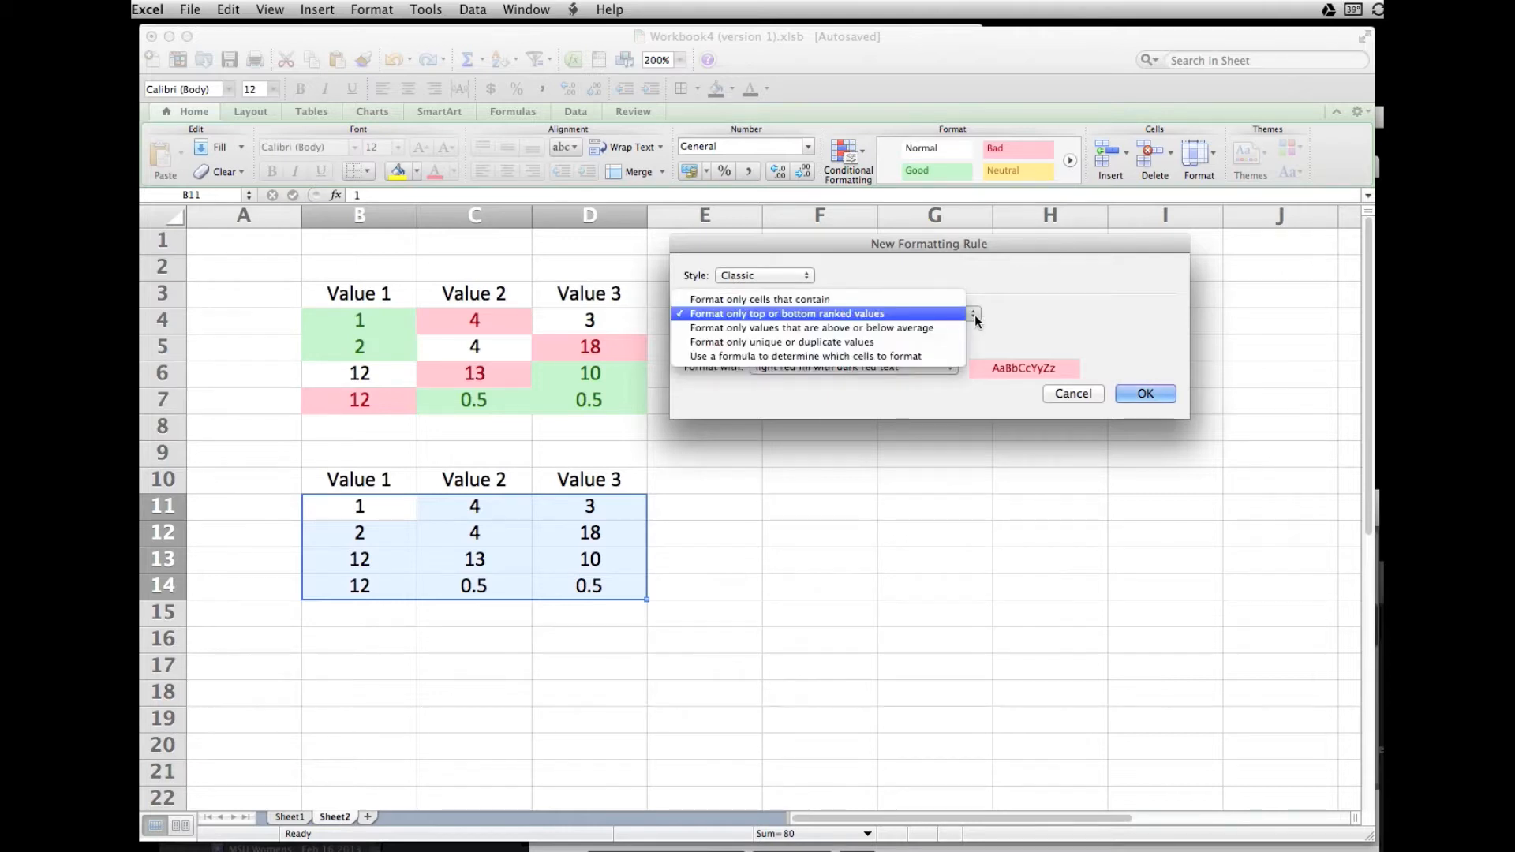
{"action": "left_click", "coordinate": [774, 304]}
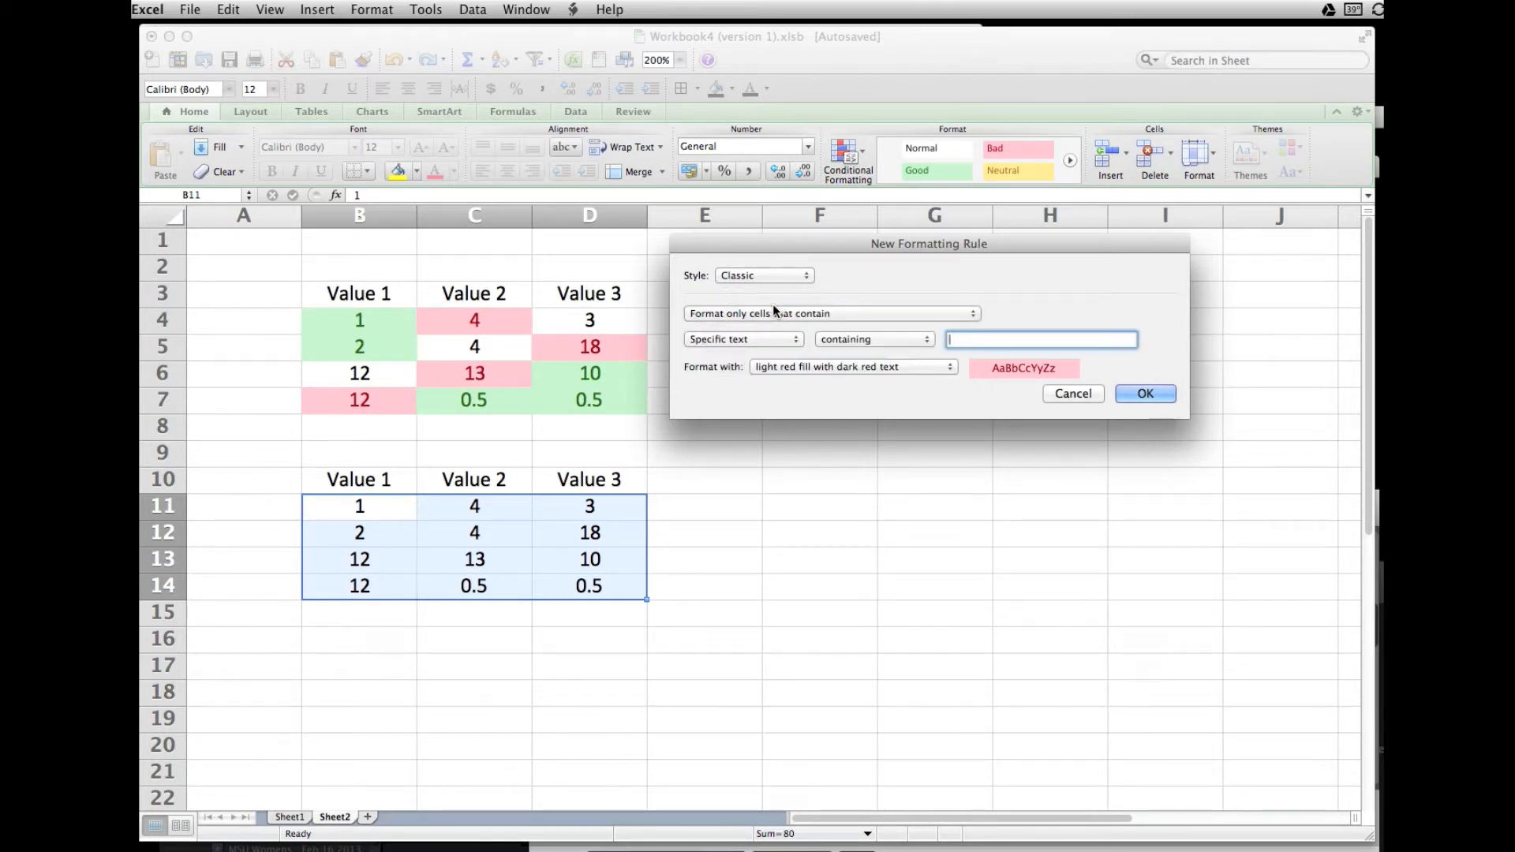
{"action": "left_click", "coordinate": [798, 341]}
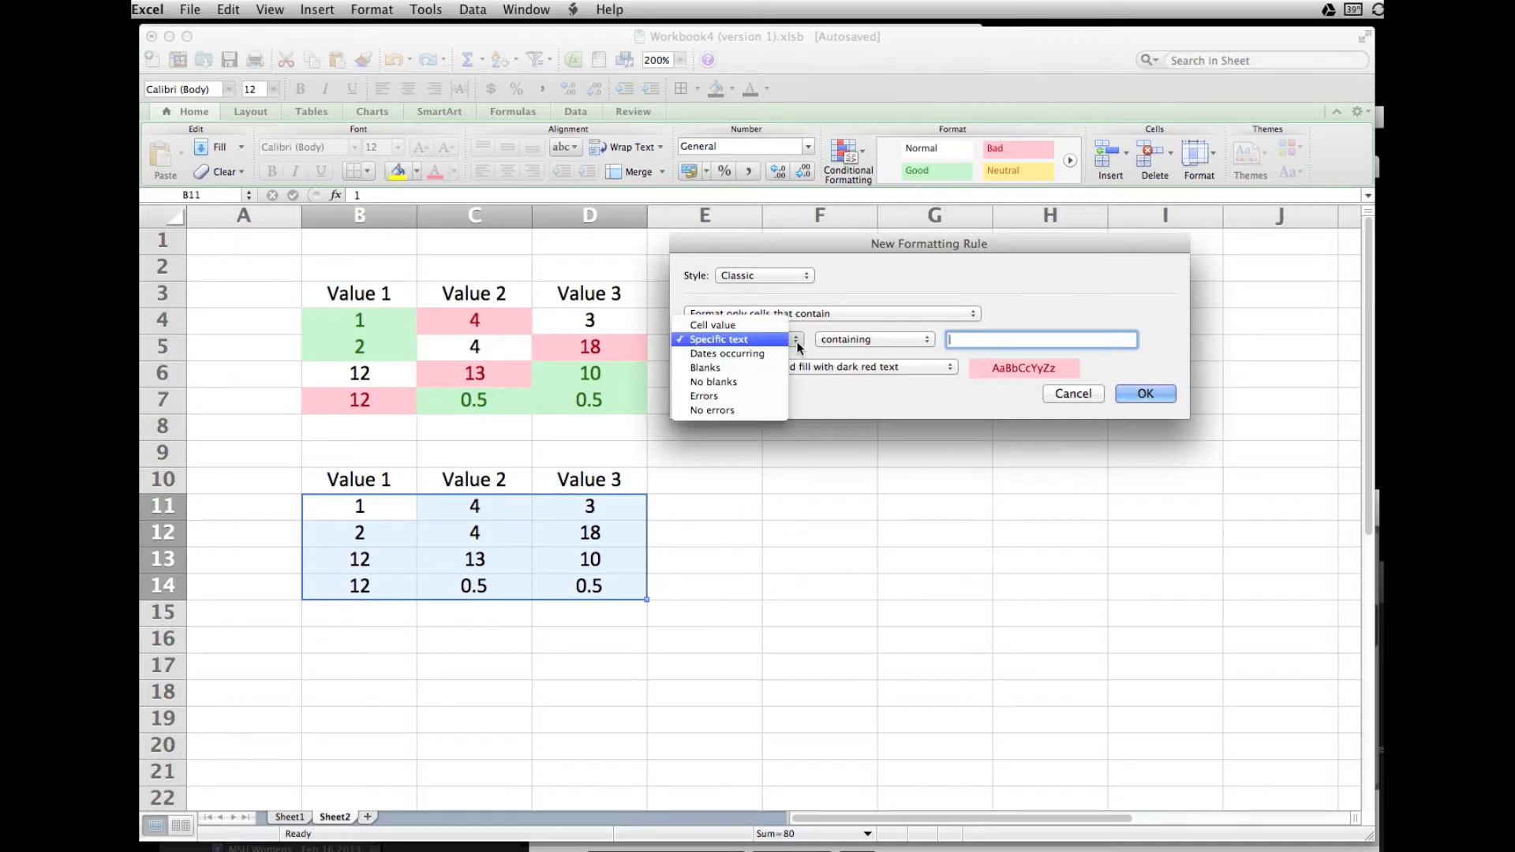
{"action": "left_click", "coordinate": [721, 325]}
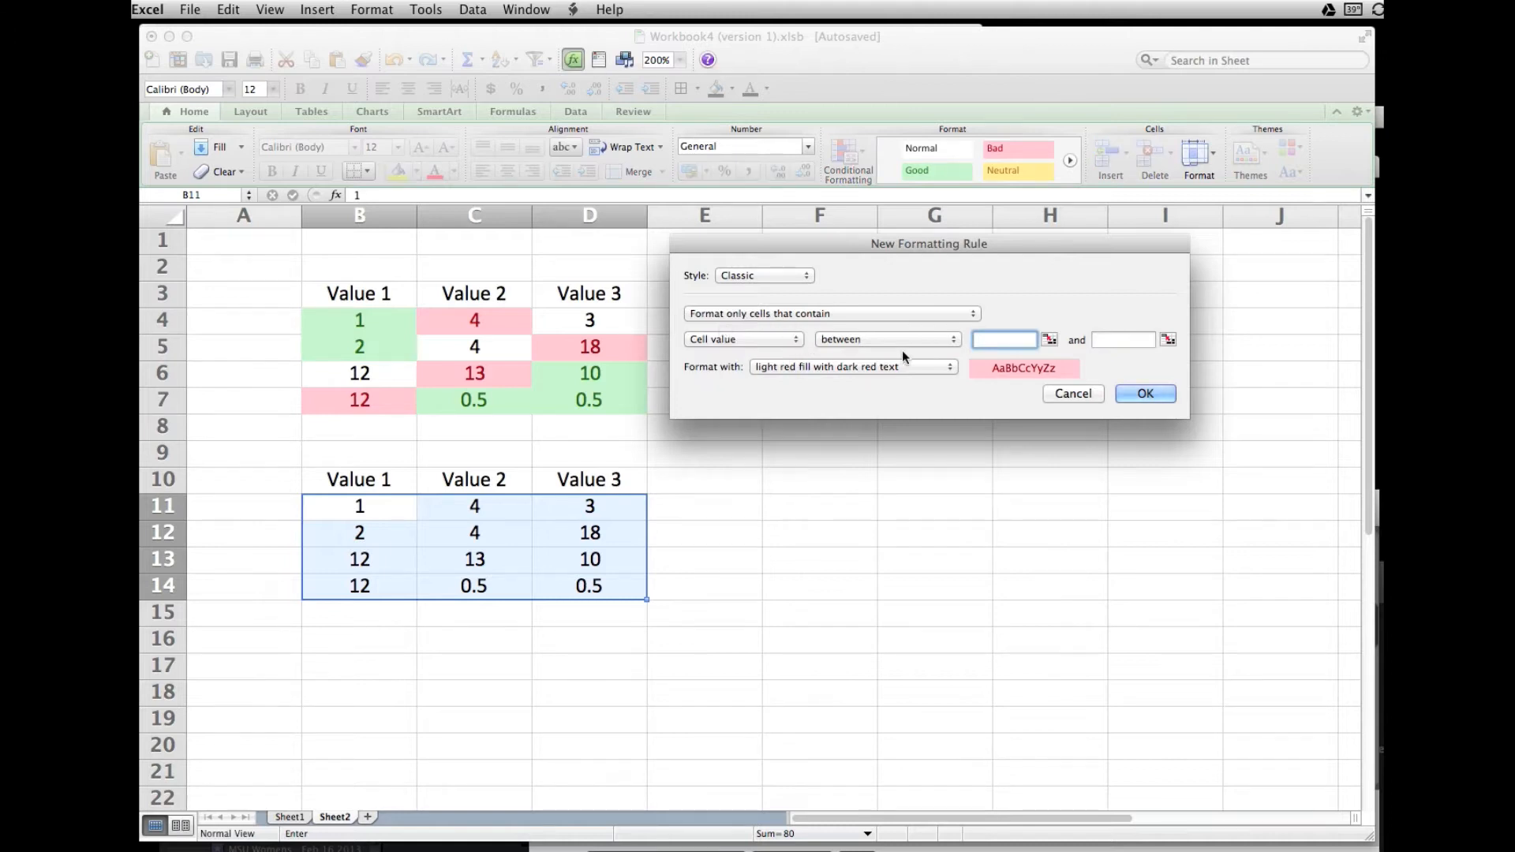
{"action": "left_click", "coordinate": [958, 344]}
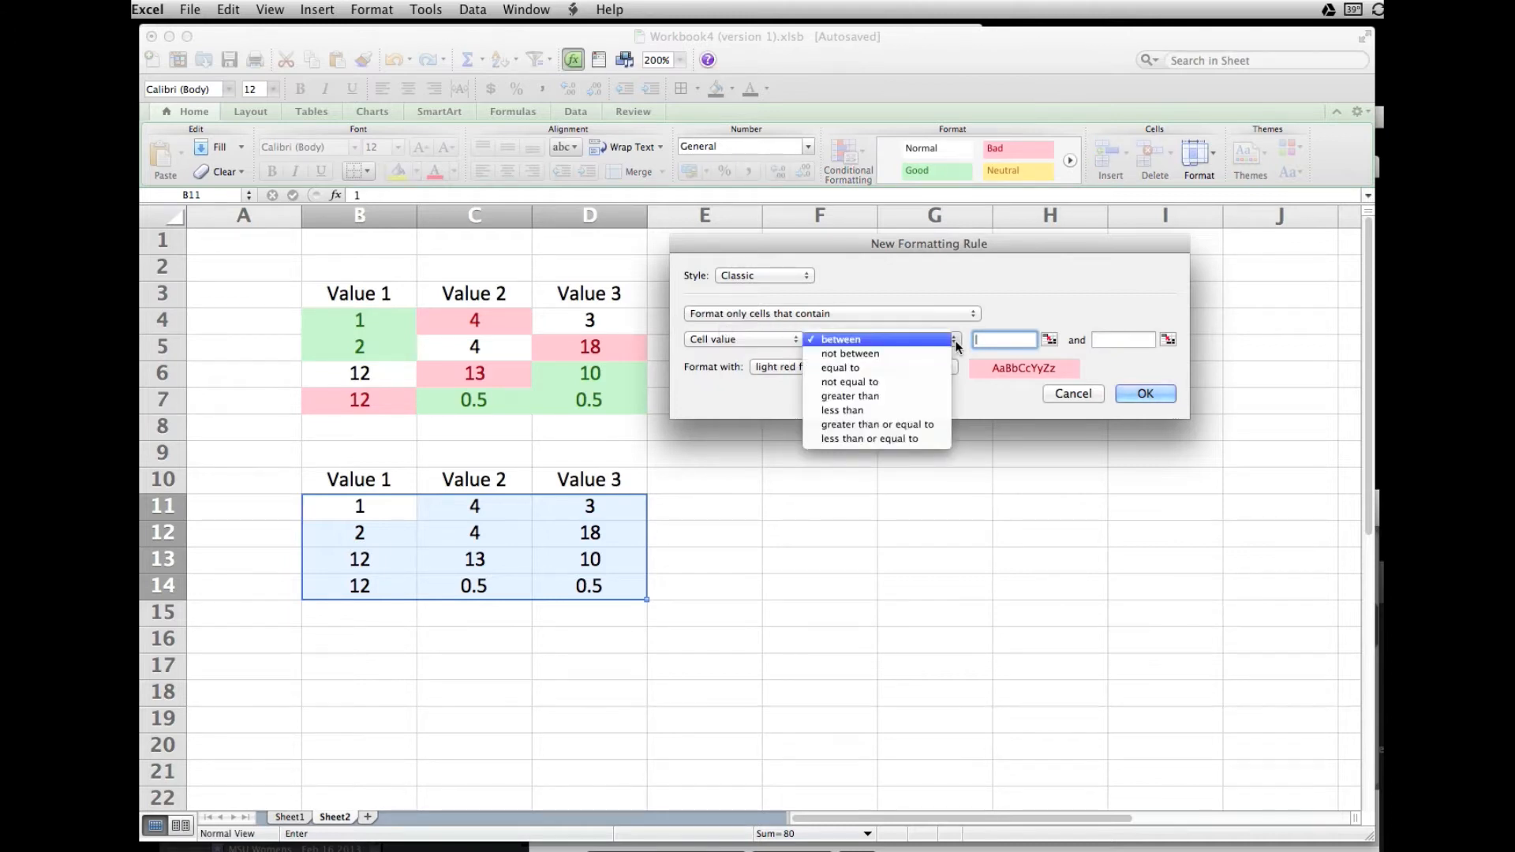
{"action": "left_click", "coordinate": [871, 399]}
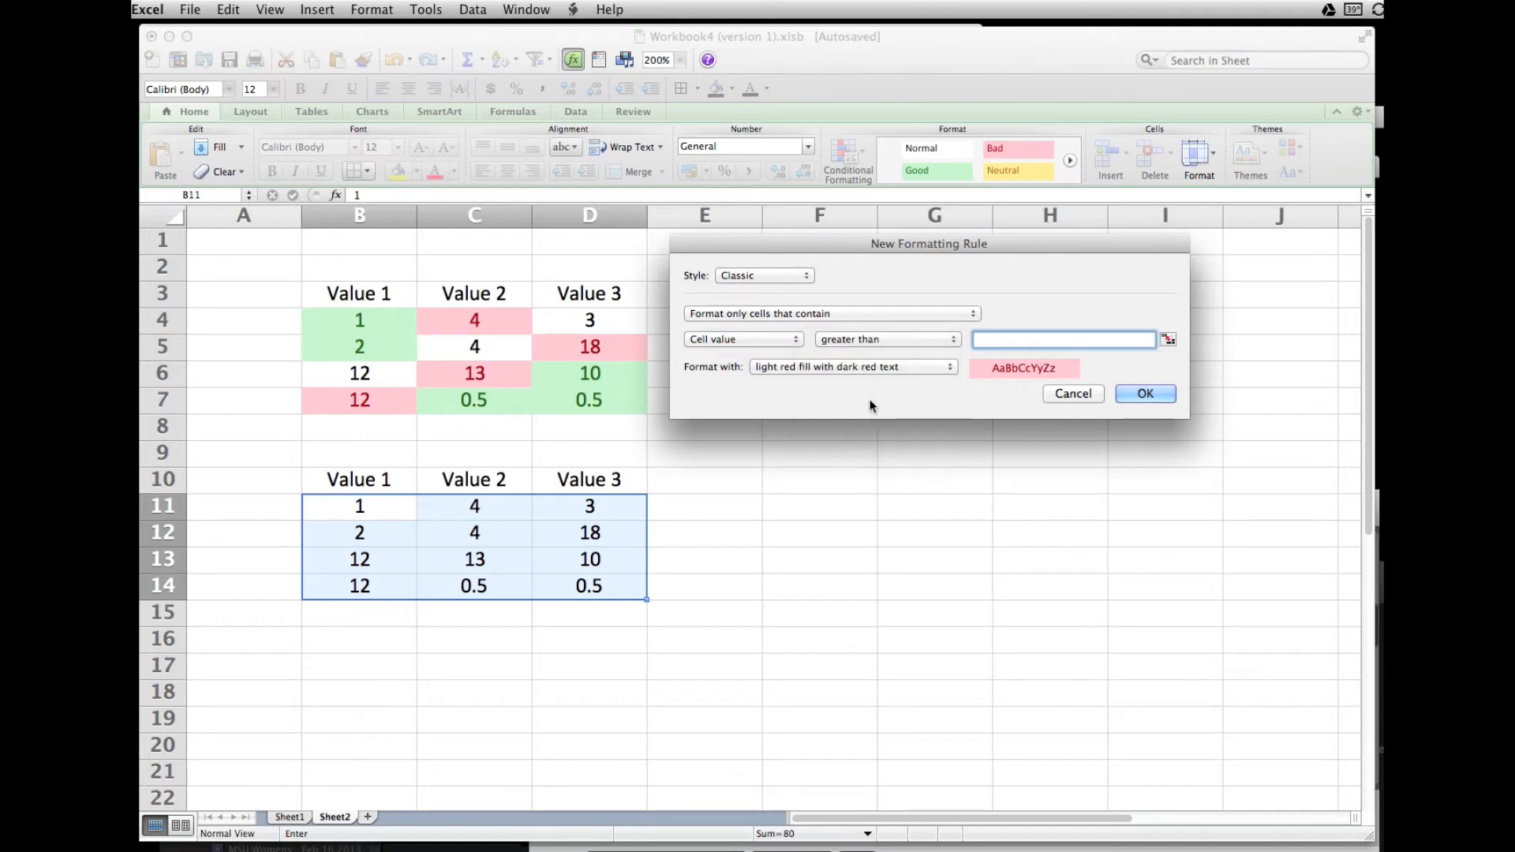
{"action": "type", "text": "2"}
- Give the greater-than-2 rule yellow fill with dark yellow text and apply it to B11:D14
{"action": "left_click", "coordinate": [950, 368]}
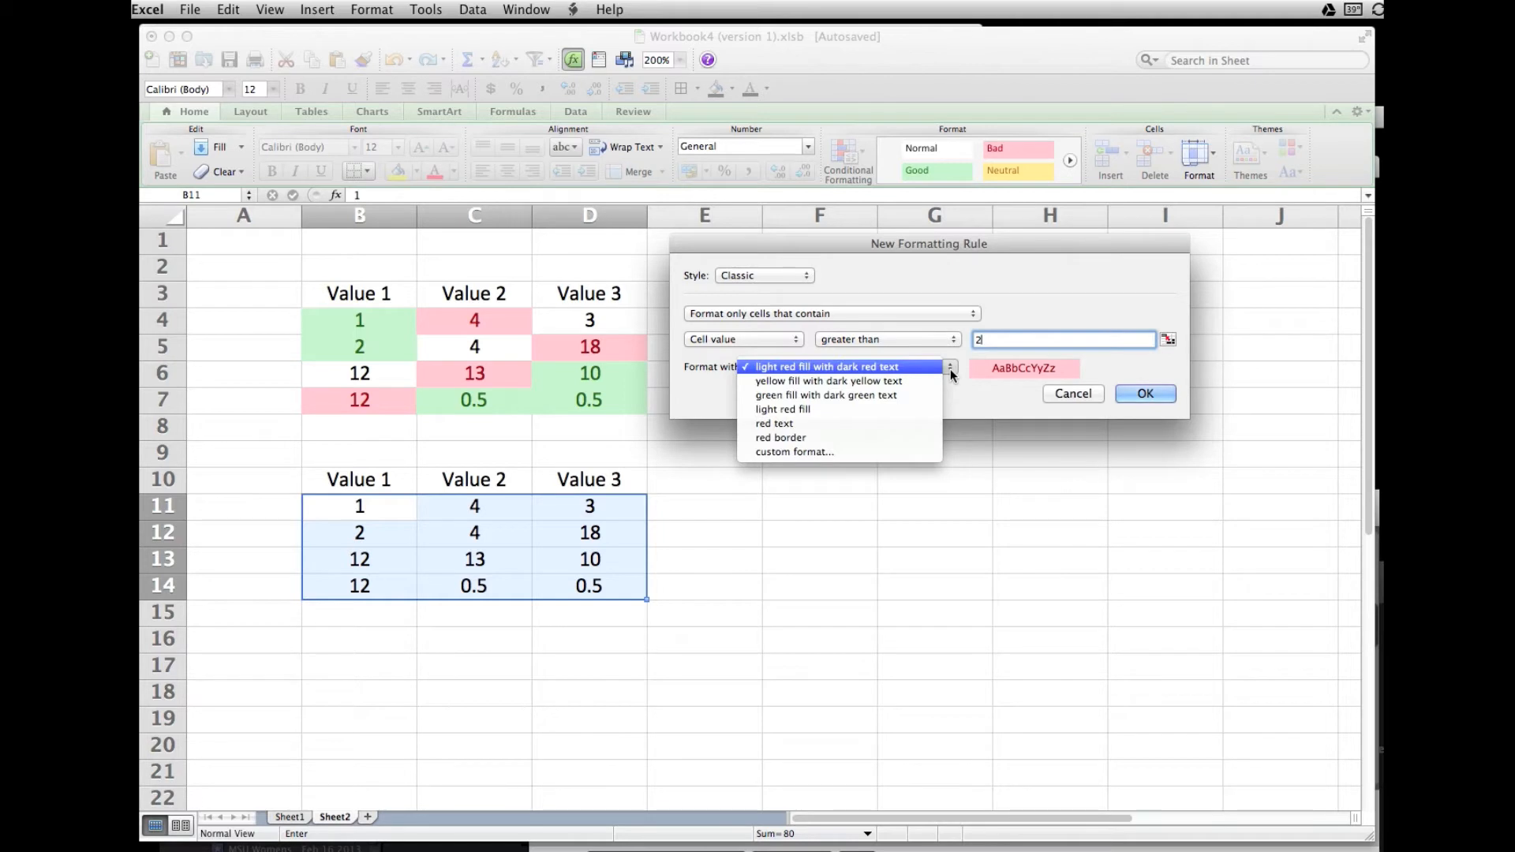
{"action": "left_click", "coordinate": [825, 382]}
{"action": "left_click", "coordinate": [1145, 394]}
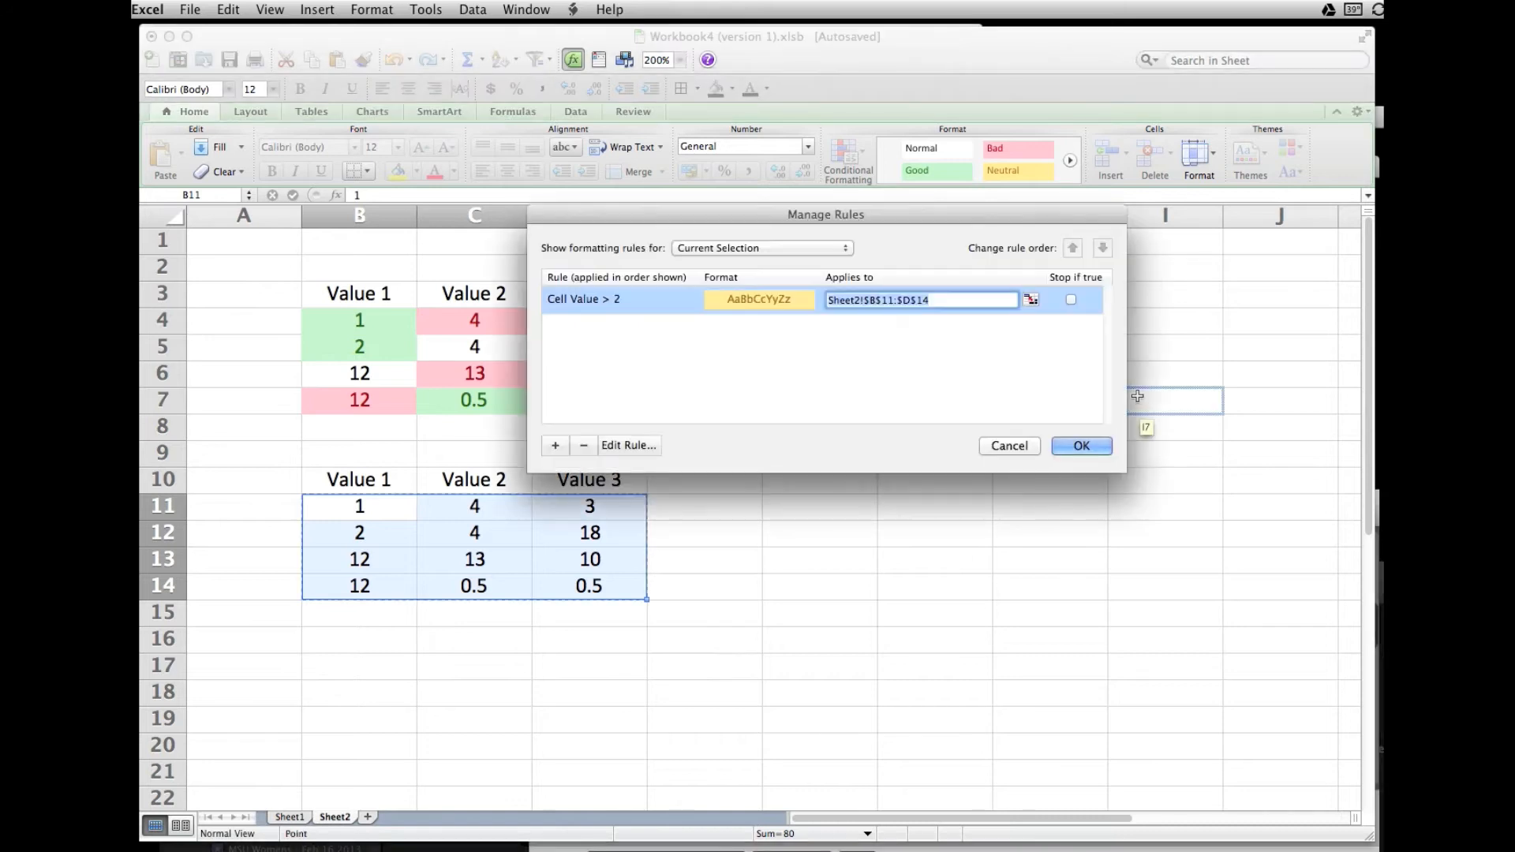
{"action": "left_click", "coordinate": [1086, 447]}
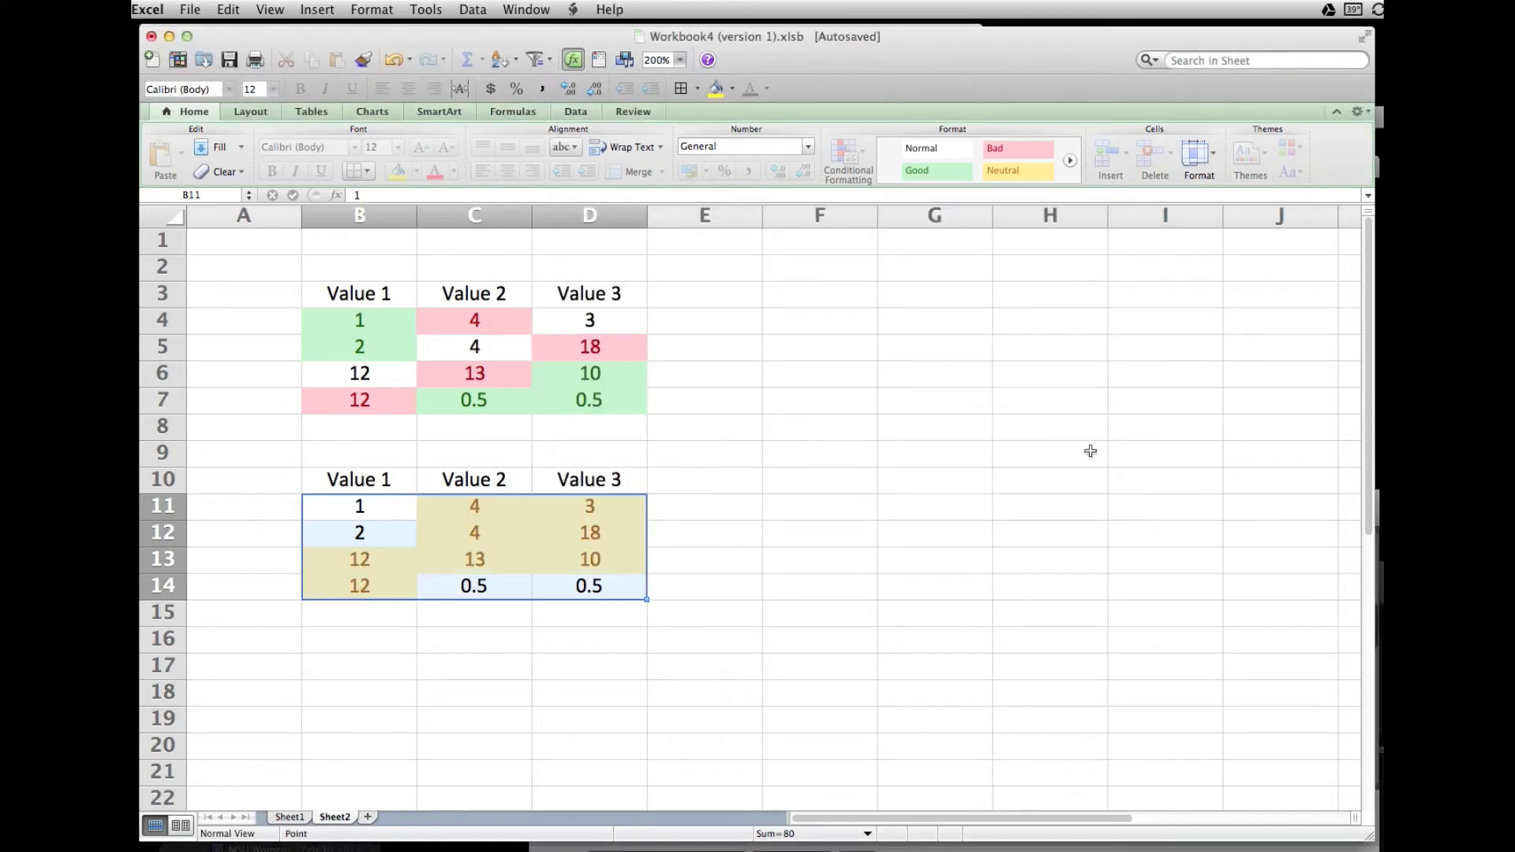
{"action": "left_click", "coordinate": [1055, 471]}
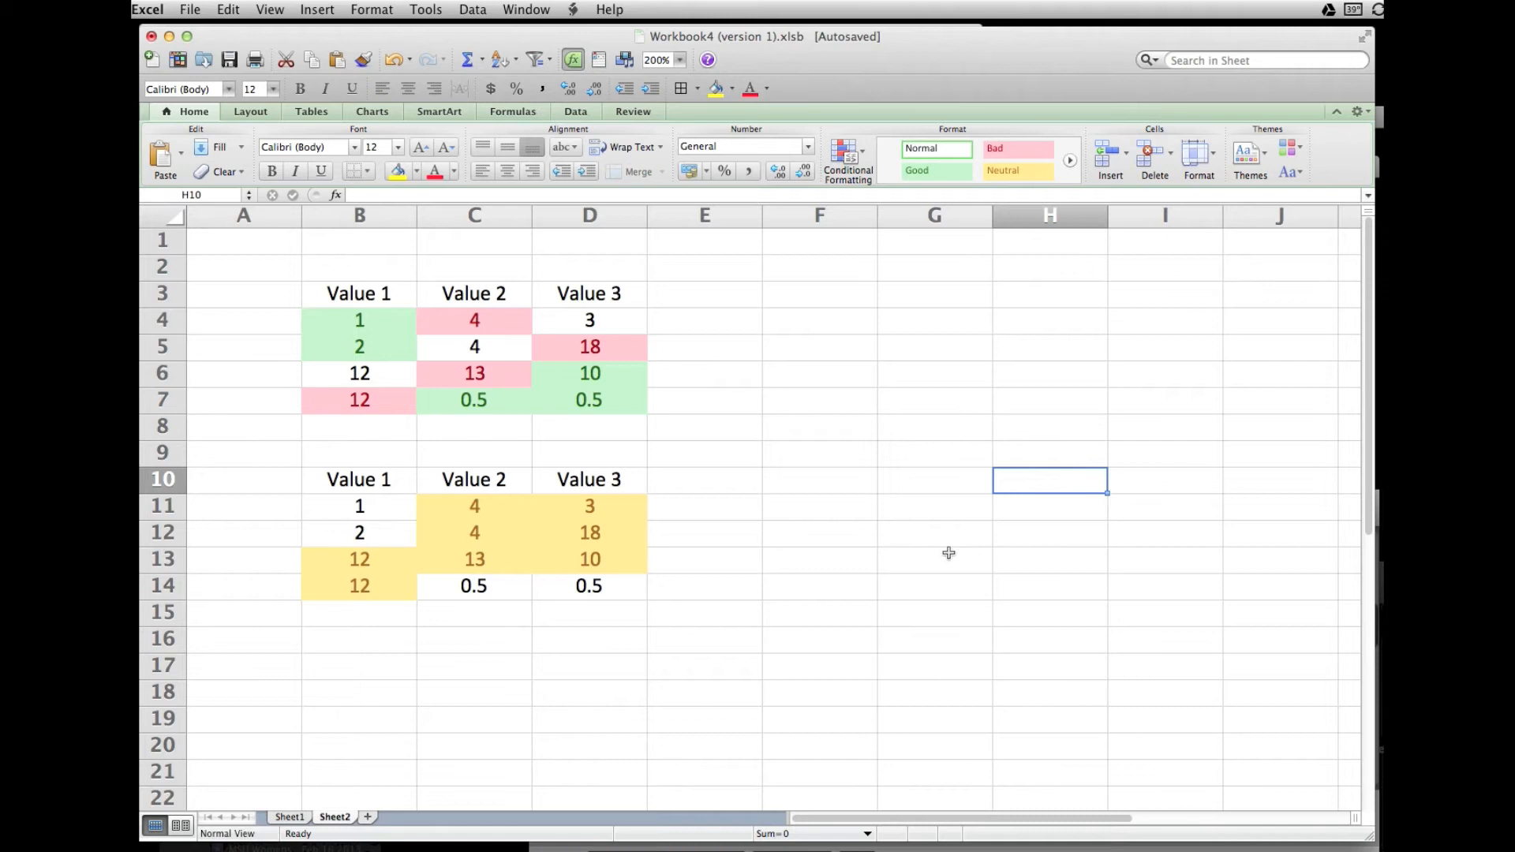